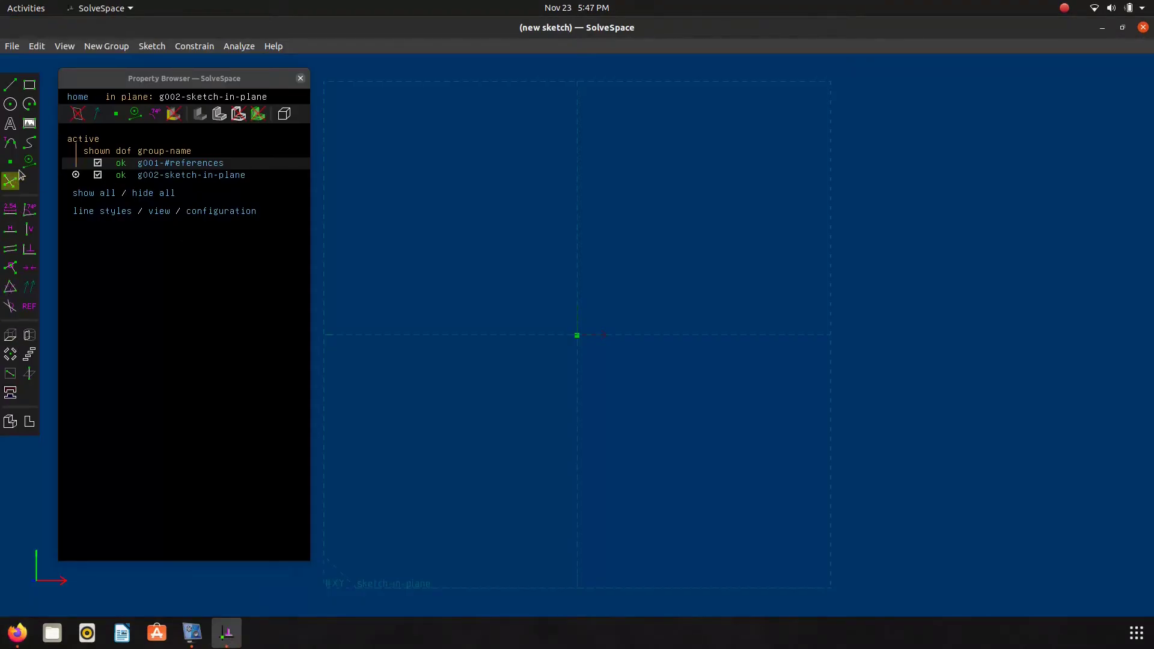
# Step: Draw a rectangle about 62 mm wide from the sketch origin, extending up and to the right
pyautogui.click(30, 86)
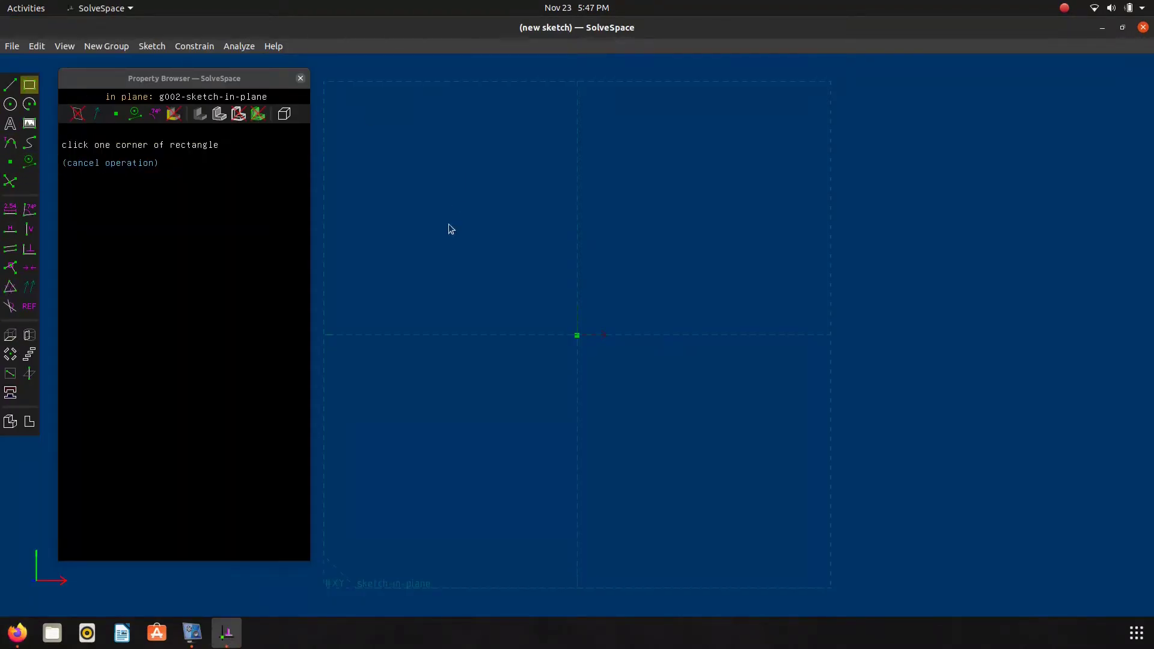
pyautogui.click(577, 335)
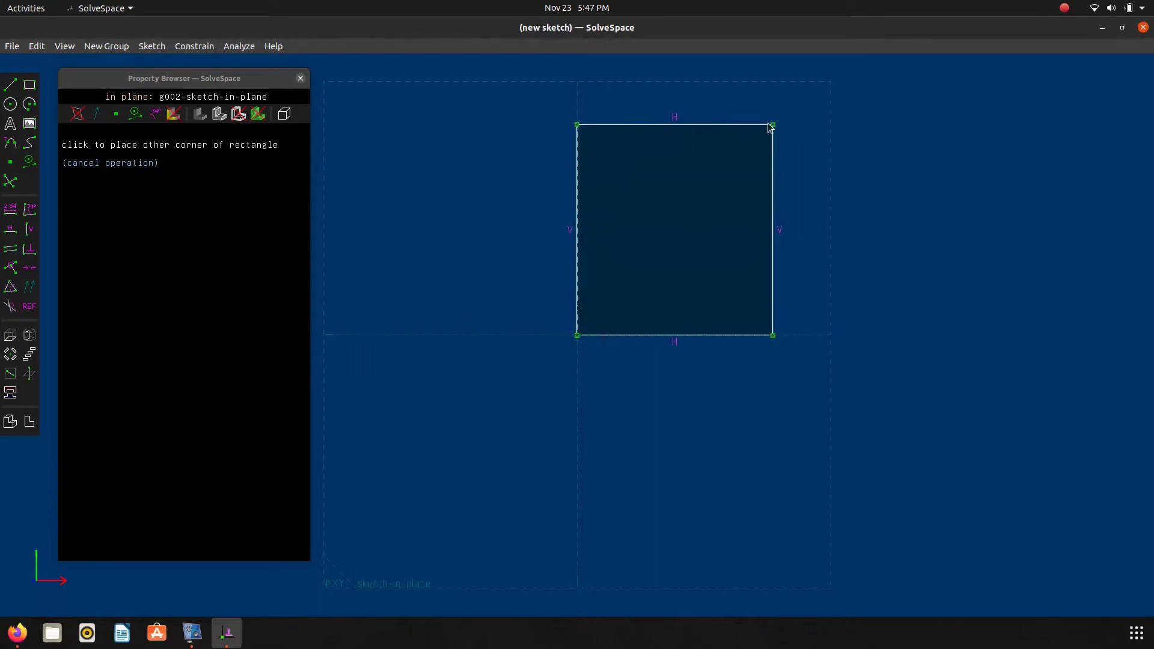
pyautogui.click(762, 96)
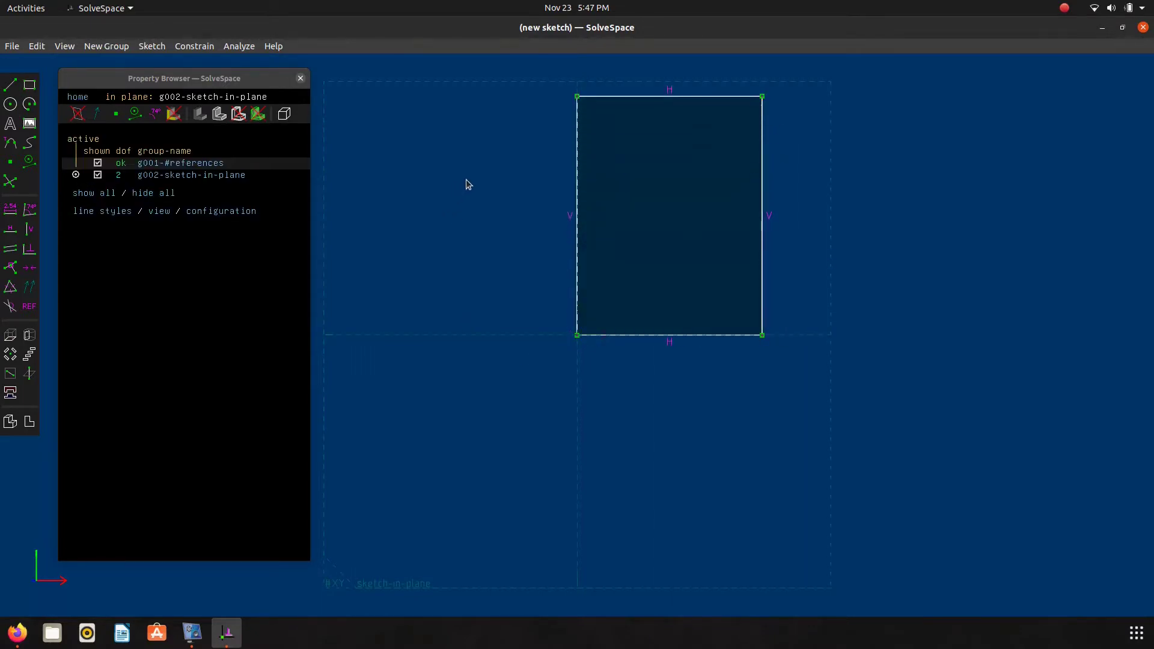
pyautogui.moveTo(466, 179); pyautogui.dragTo(418, 294, button='right')
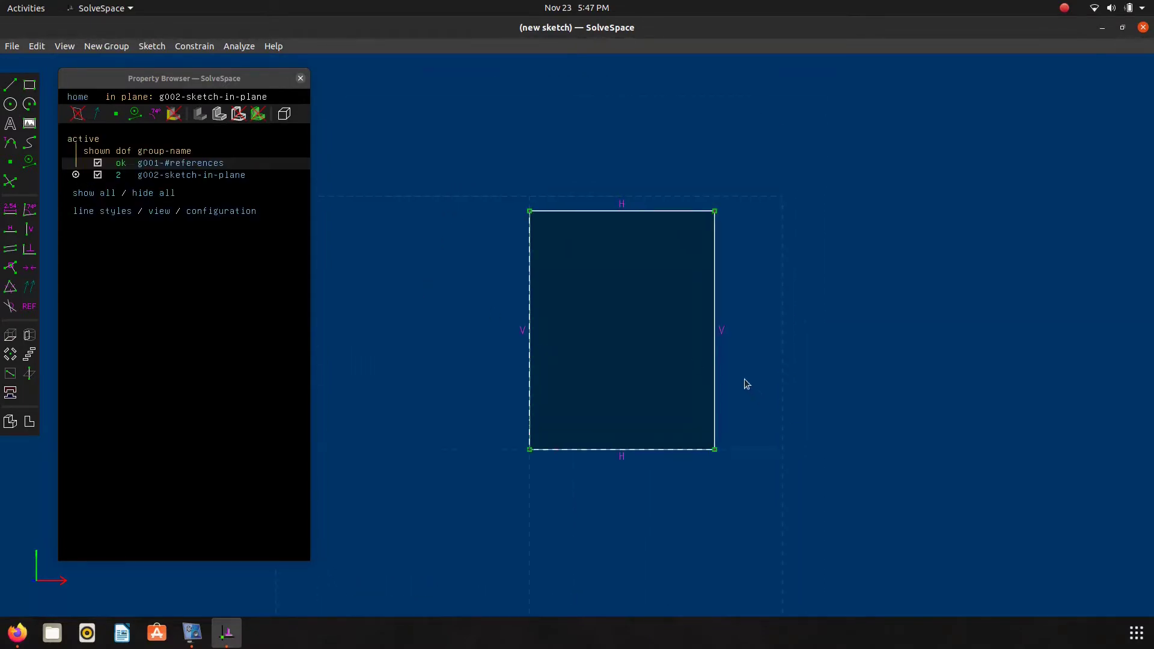
# Step: Check the overall height on the pump body drawing in Firefox, and dimension the rectangle's left side as 25 in SolveSpace
pyautogui.hotkey('alt', 'Tab')
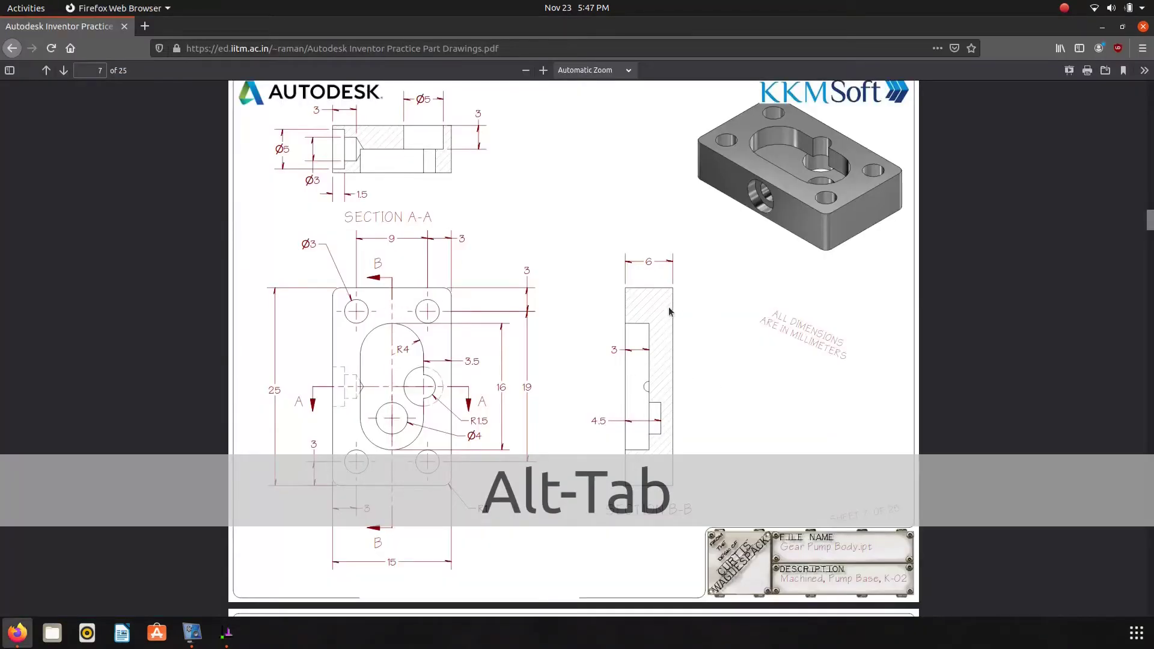
pyautogui.scroll(-1, 640, 308)
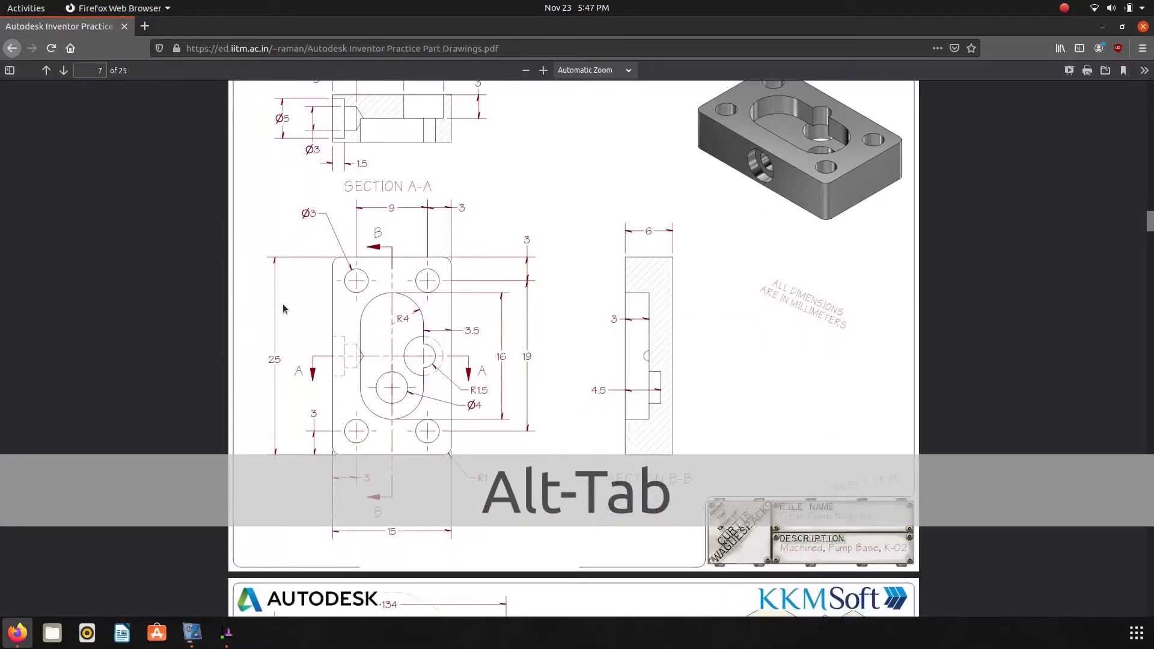
pyautogui.hotkey('alt', 'Tab')
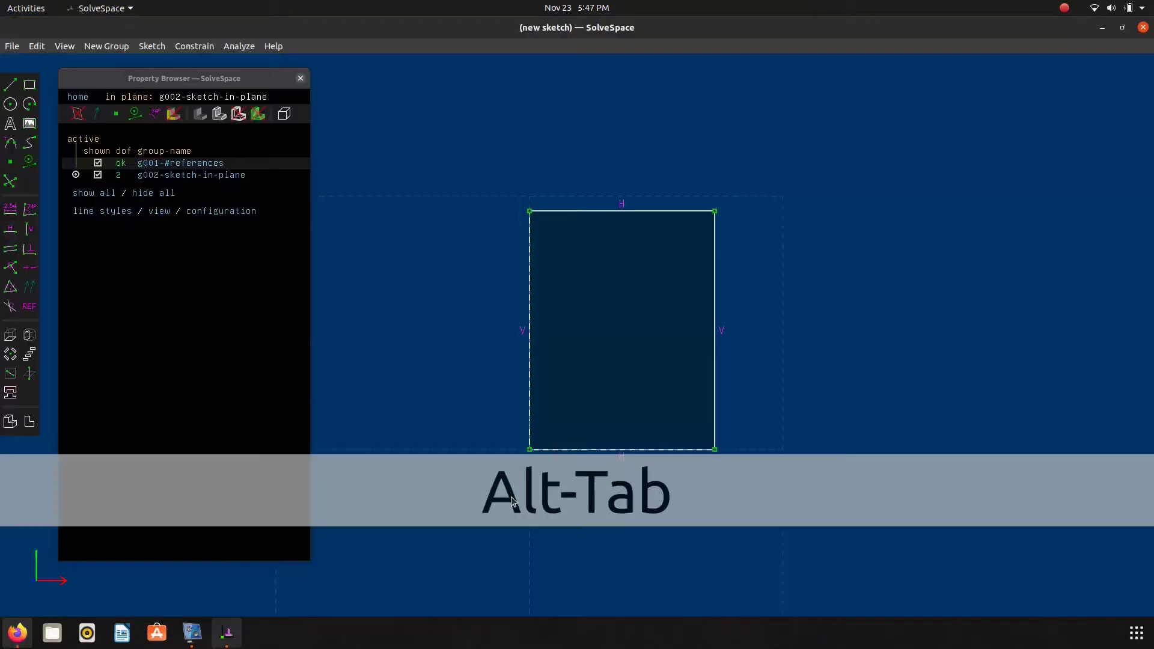
pyautogui.write('d25')
pyautogui.press('Return')
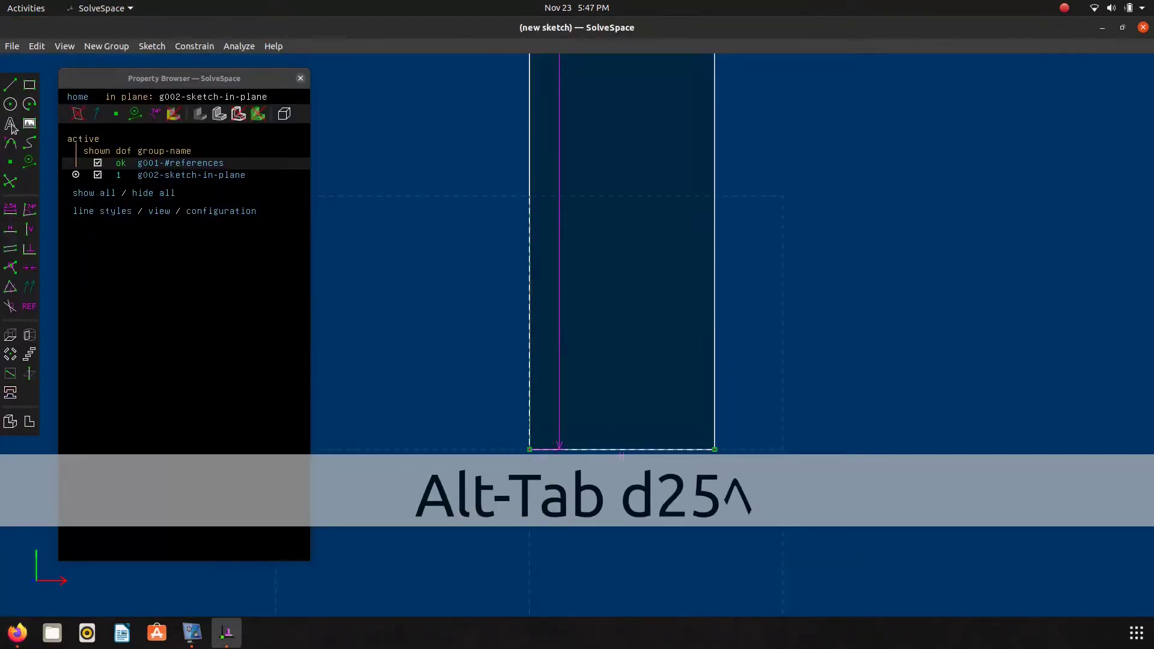
# Step: Switch the dimension units to millimetres and set the left side's length to 25 mm, placing the dimension outside the rectangle
pyautogui.click(64, 50)
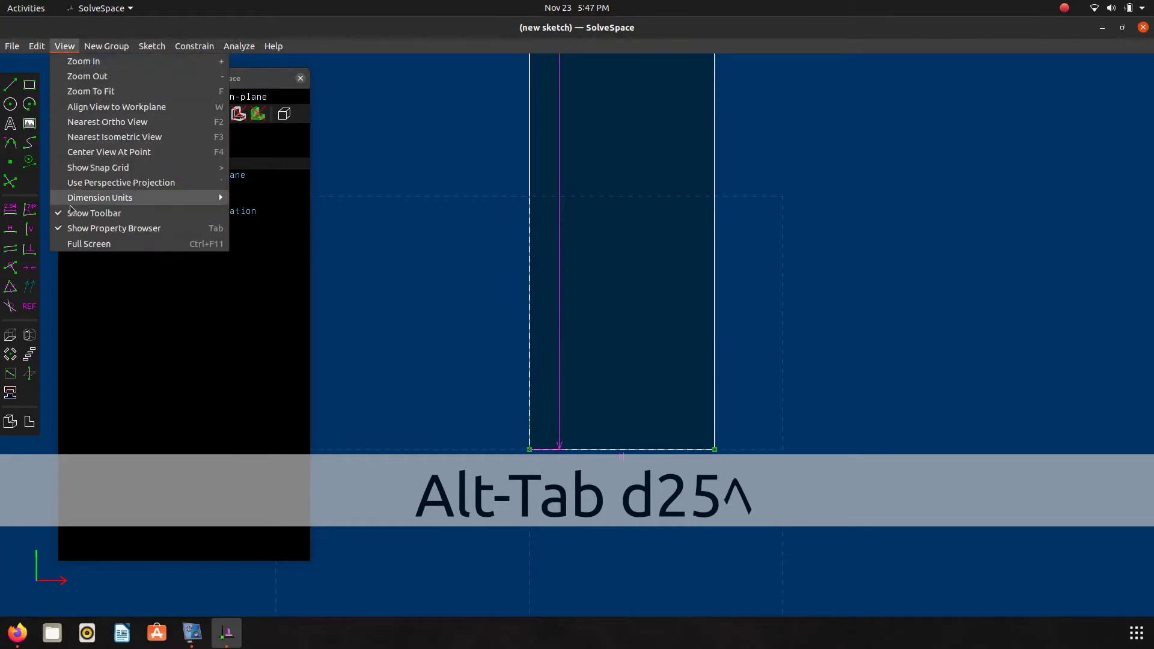
pyautogui.moveTo(90, 198)
pyautogui.click(283, 197)
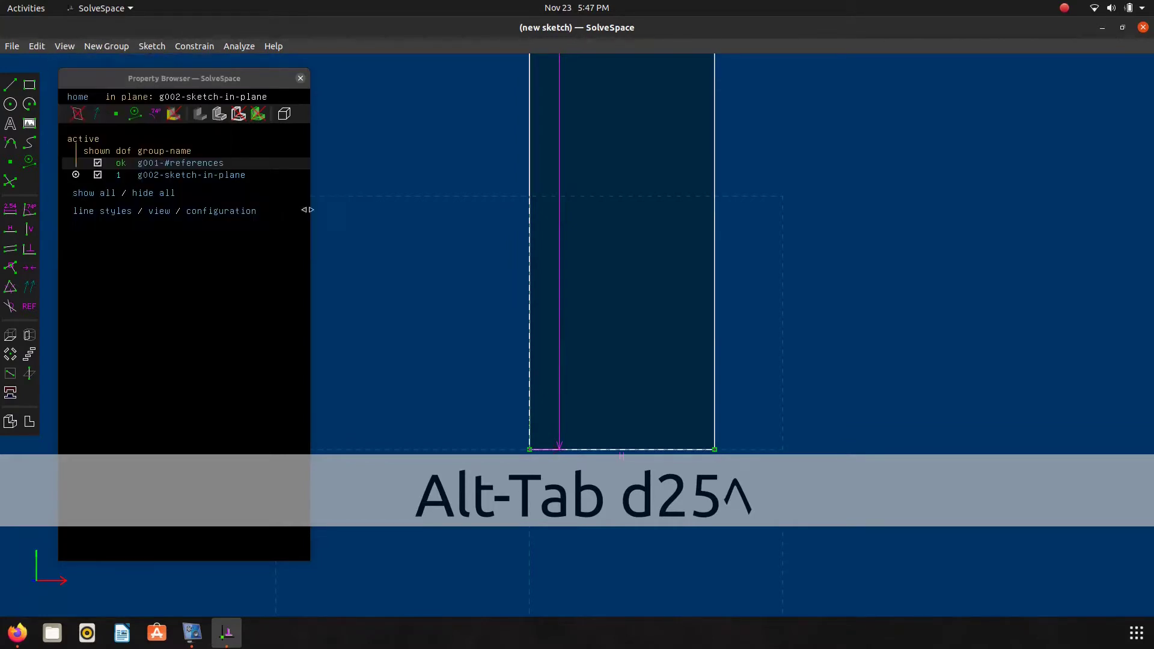
pyautogui.write('25')
pyautogui.press('Return')
pyautogui.moveTo(559, 418); pyautogui.dragTo(496, 415)
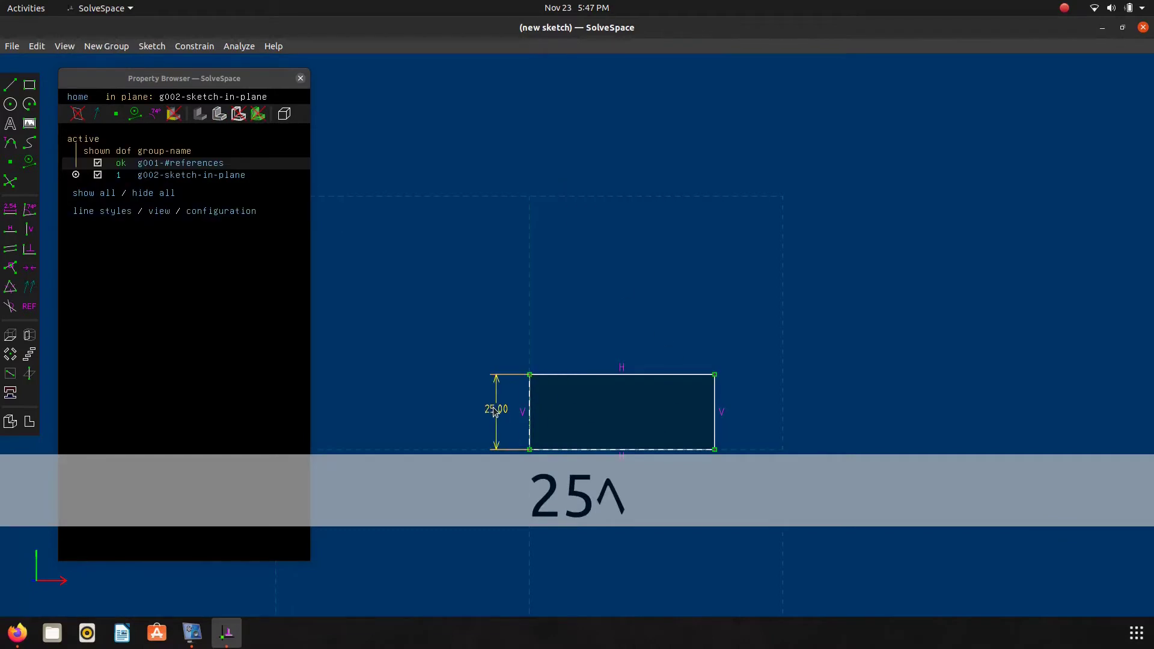
# Step: Dimension the rectangle's top edge as 15 mm and place the dimension above the rectangle
pyautogui.click(588, 376)
pyautogui.write('d')
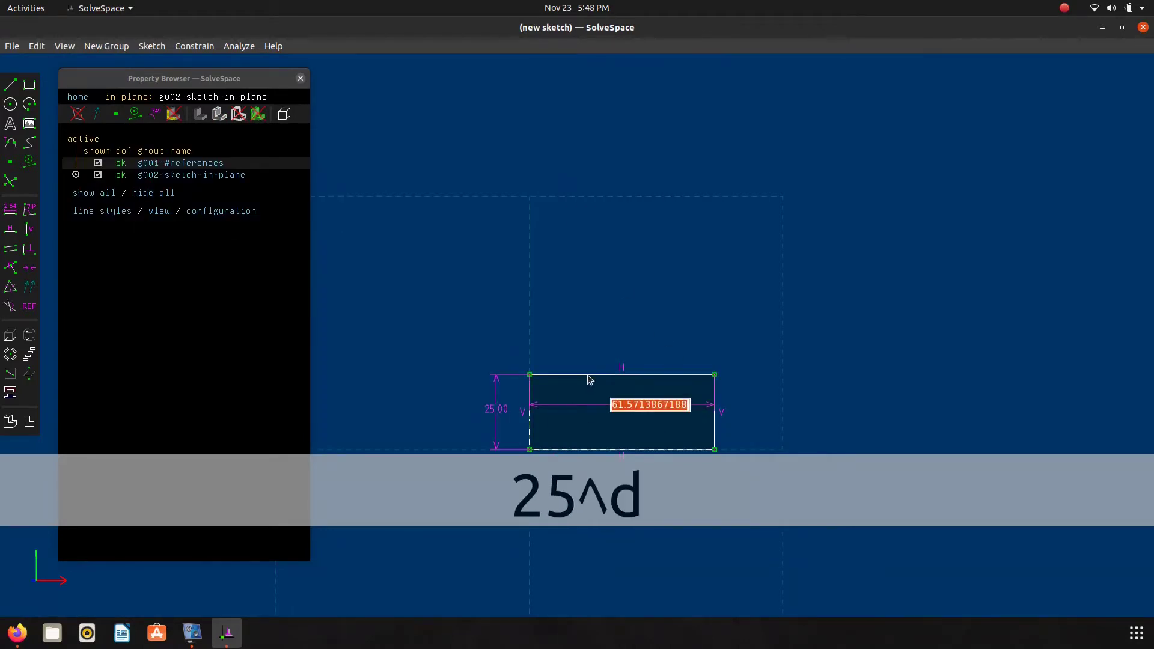
pyautogui.write('15')
pyautogui.press('Return')
pyautogui.moveTo(562, 398); pyautogui.dragTo(554, 310)
pyautogui.scroll(8, 523, 420)
pyautogui.moveTo(482, 333)
pyautogui.mouseDown(button='right')
pyautogui.moveTo(419, 263)
pyautogui.moveTo(475, 259)
pyautogui.moveTo(476, 274)
pyautogui.mouseUp(button='right')
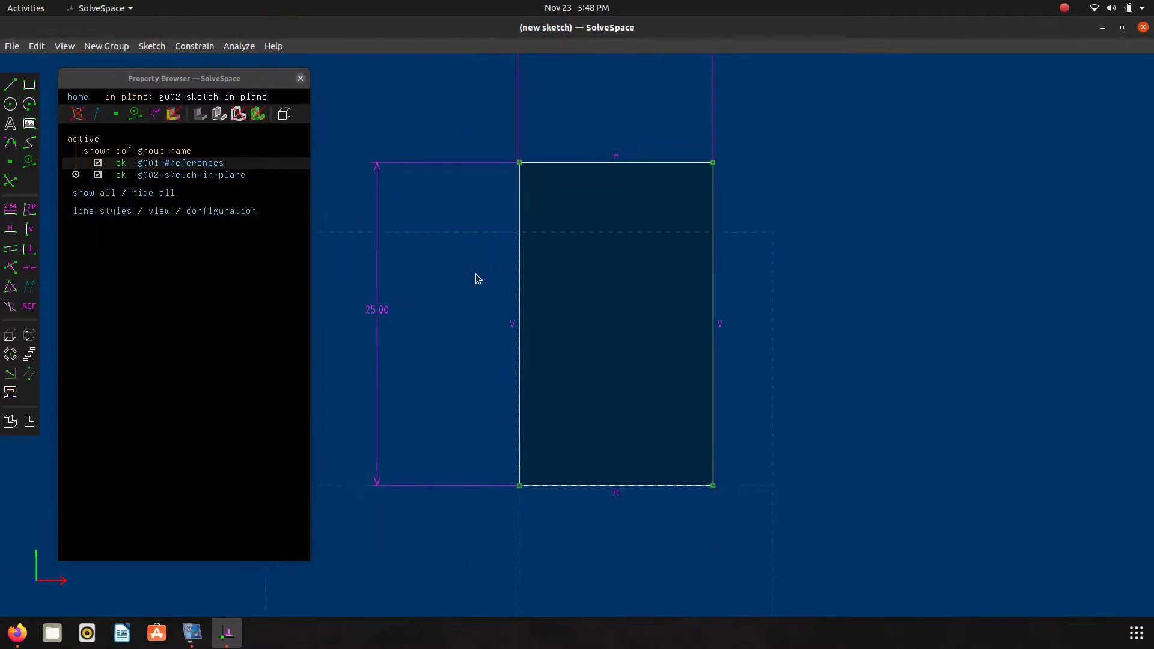
# Step: Round all four rectangle corners with tangent arcs of automatic radius
pyautogui.click(10, 142)
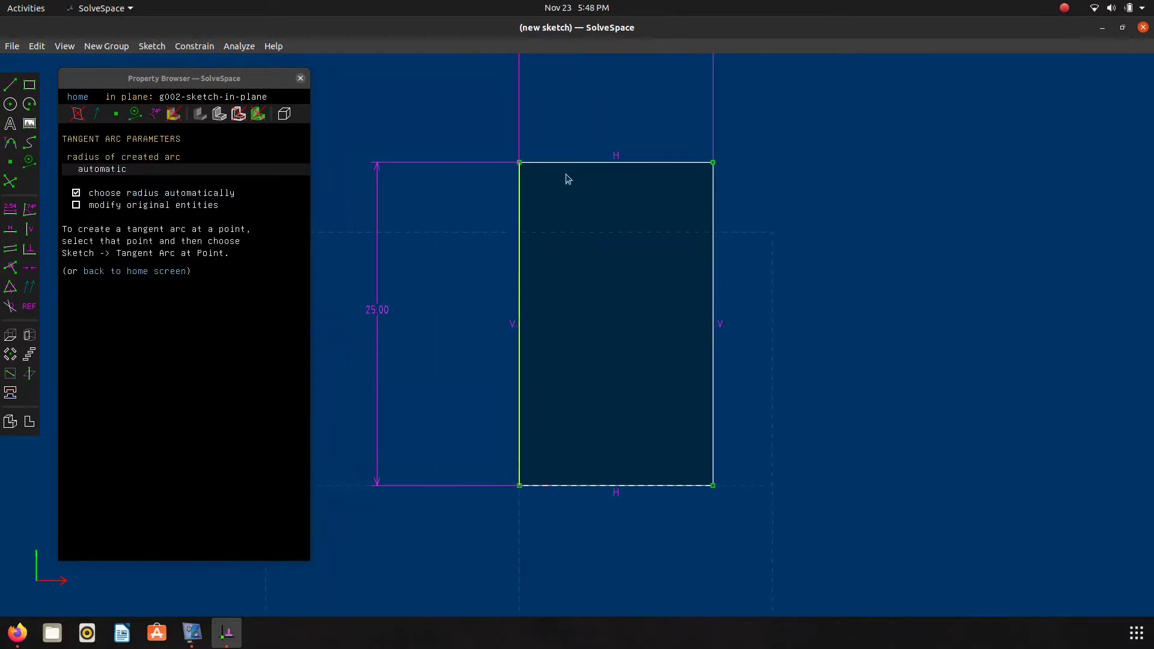
pyautogui.click(520, 162)
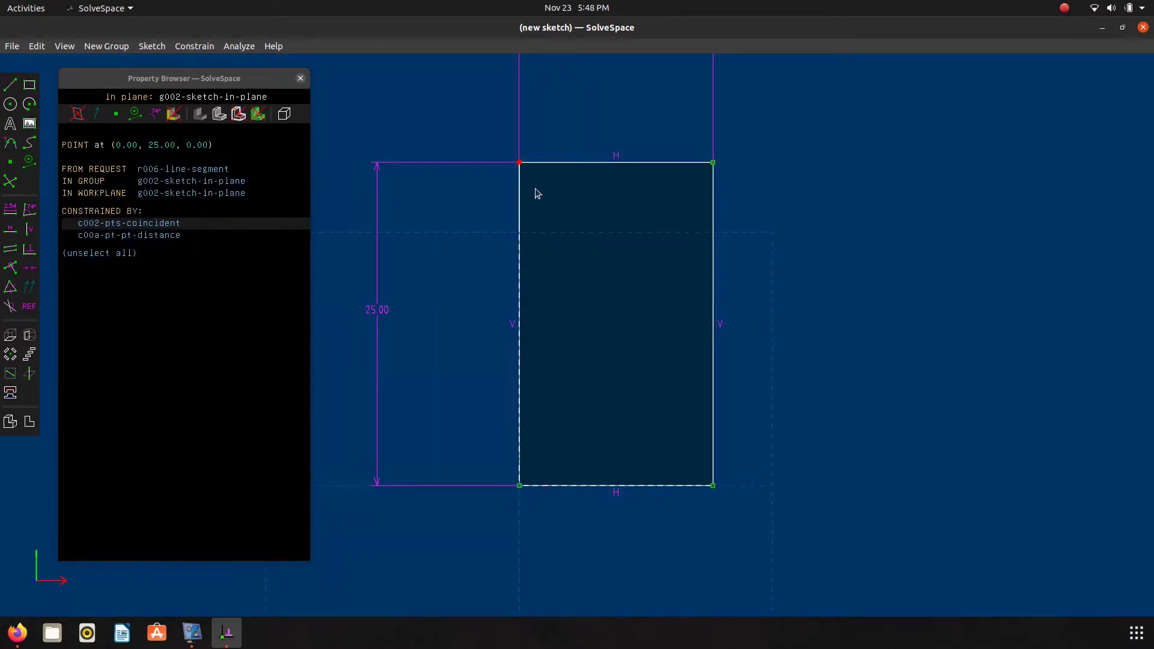
pyautogui.click(11, 143)
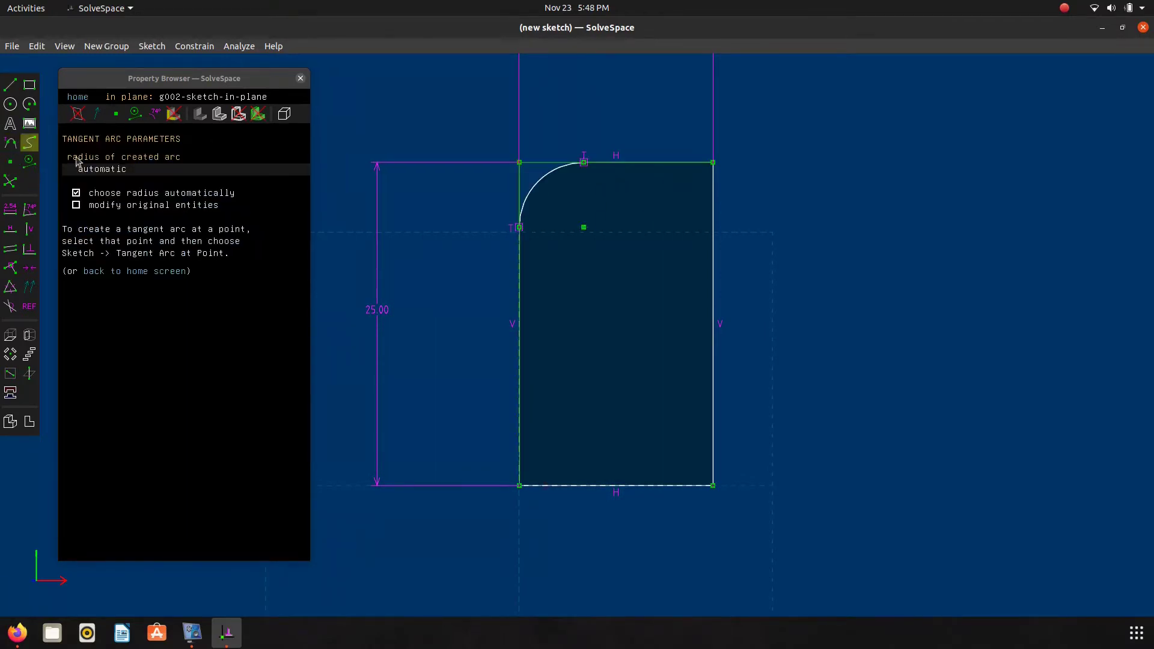
pyautogui.click(713, 162)
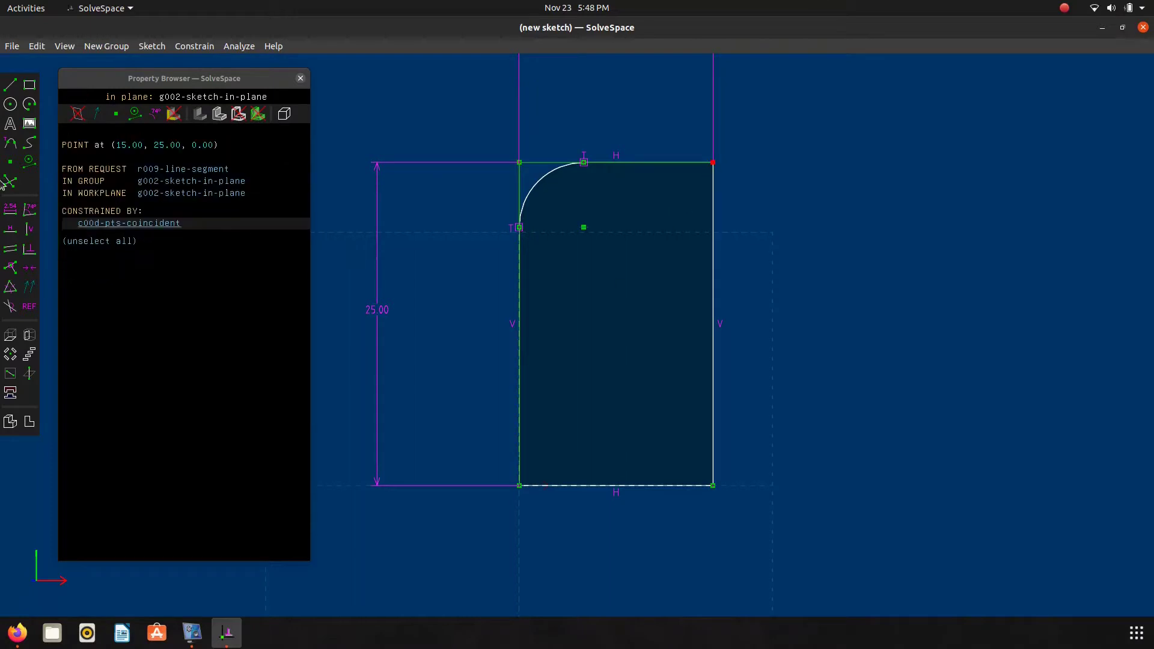
pyautogui.click(11, 144)
pyautogui.click(520, 485)
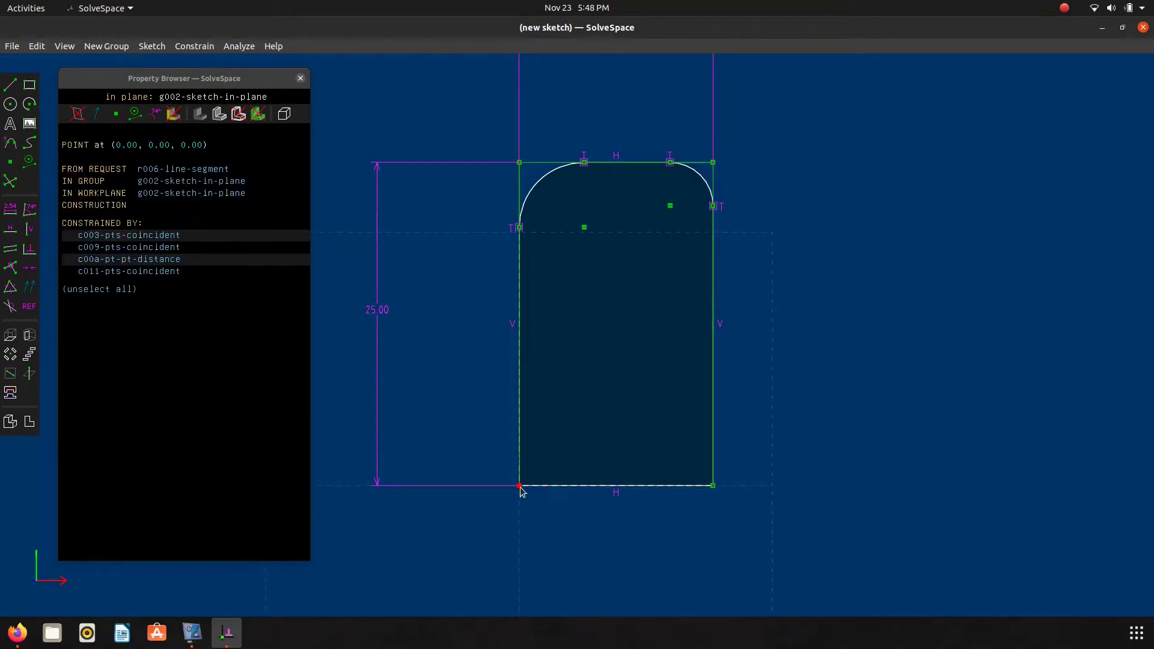
pyautogui.hotkey('shift', 'a')
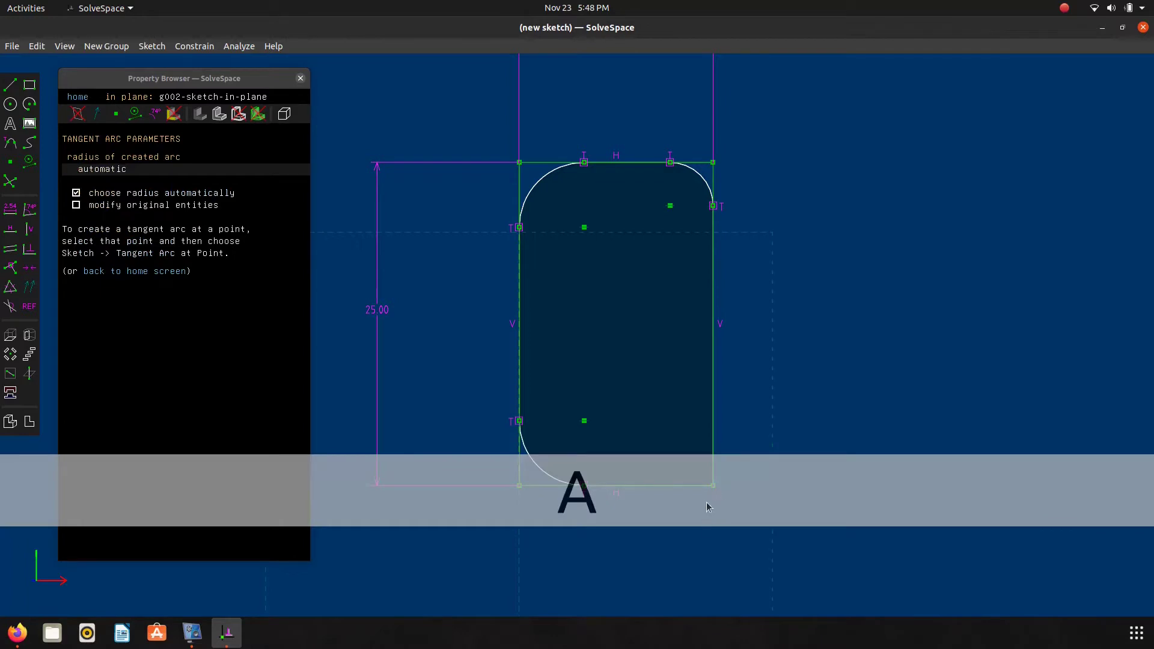
pyautogui.moveTo(749, 428); pyautogui.dragTo(759, 287, button='right')
pyautogui.click(721, 356)
pyautogui.hotkey('shift', 'a')
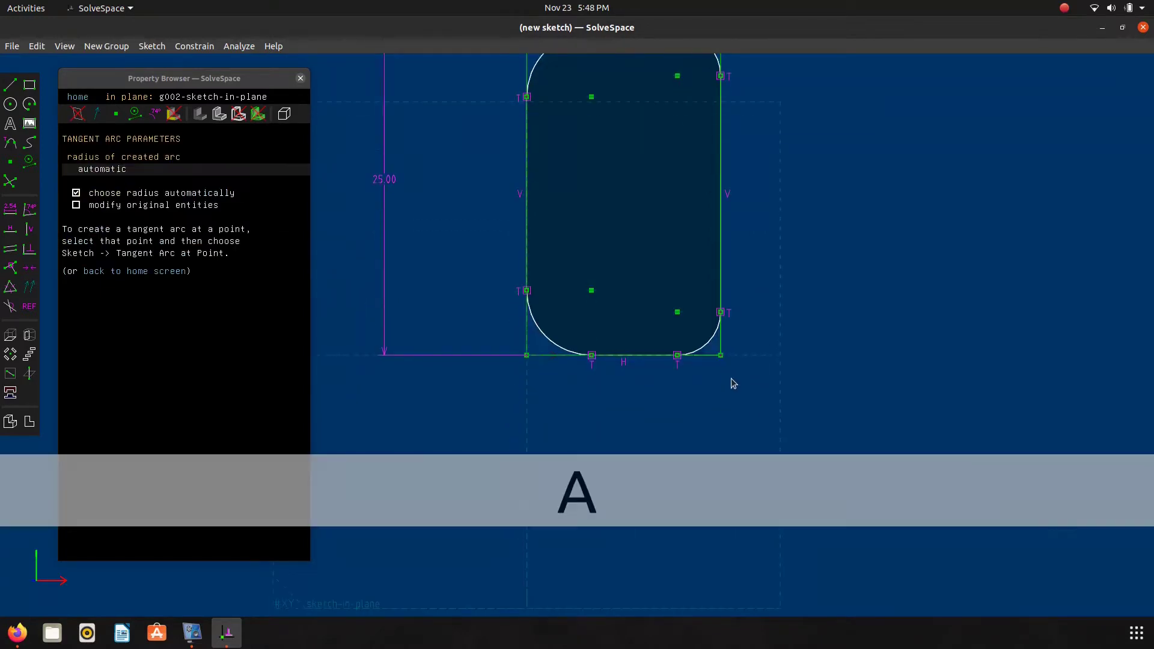
# Step: Constrain the four corner arcs to equal radius
pyautogui.click(551, 347)
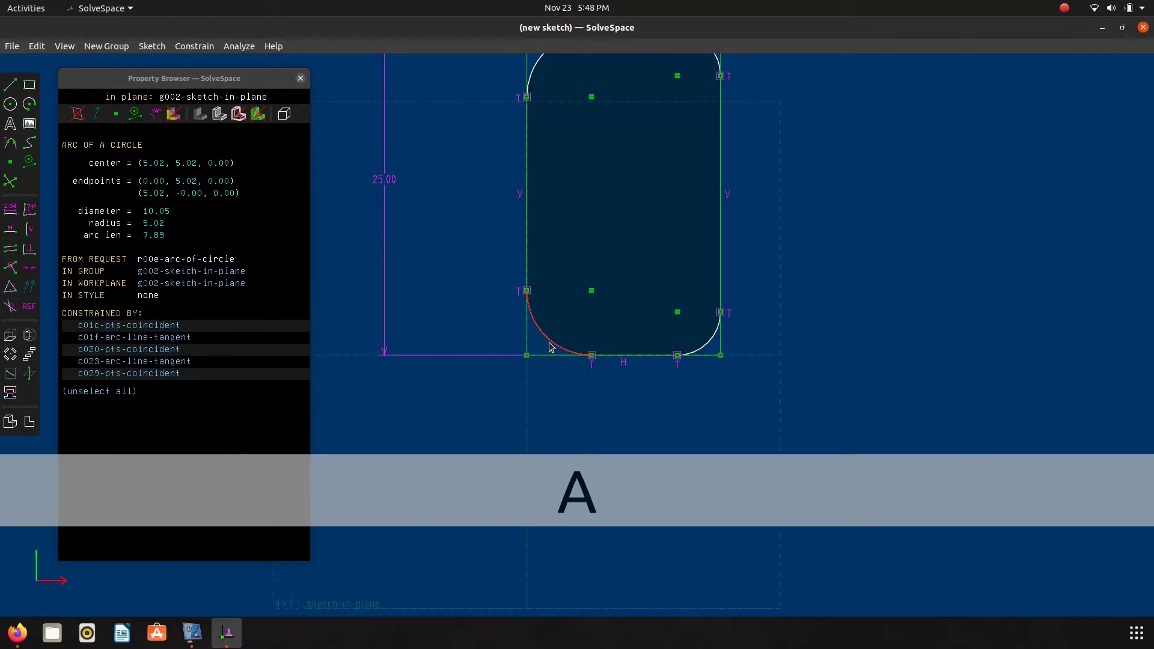
pyautogui.click(702, 349)
pyautogui.press('q')
pyautogui.click(702, 348)
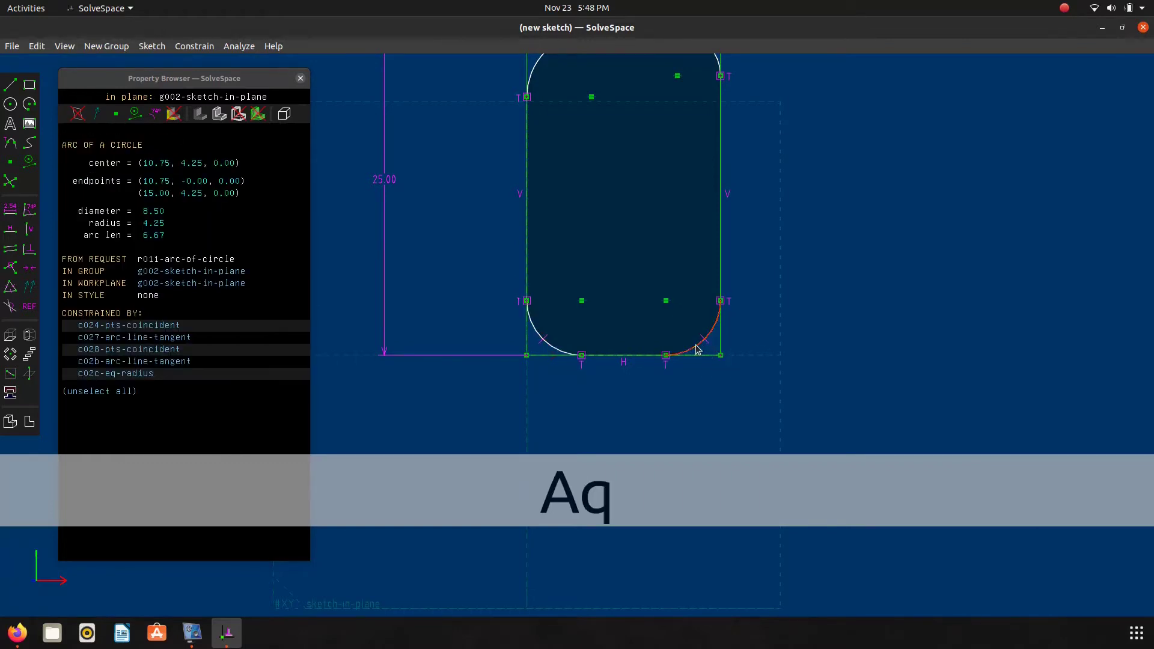
pyautogui.moveTo(740, 93); pyautogui.dragTo(743, 239, button='right')
pyautogui.click(711, 196)
pyautogui.press('q')
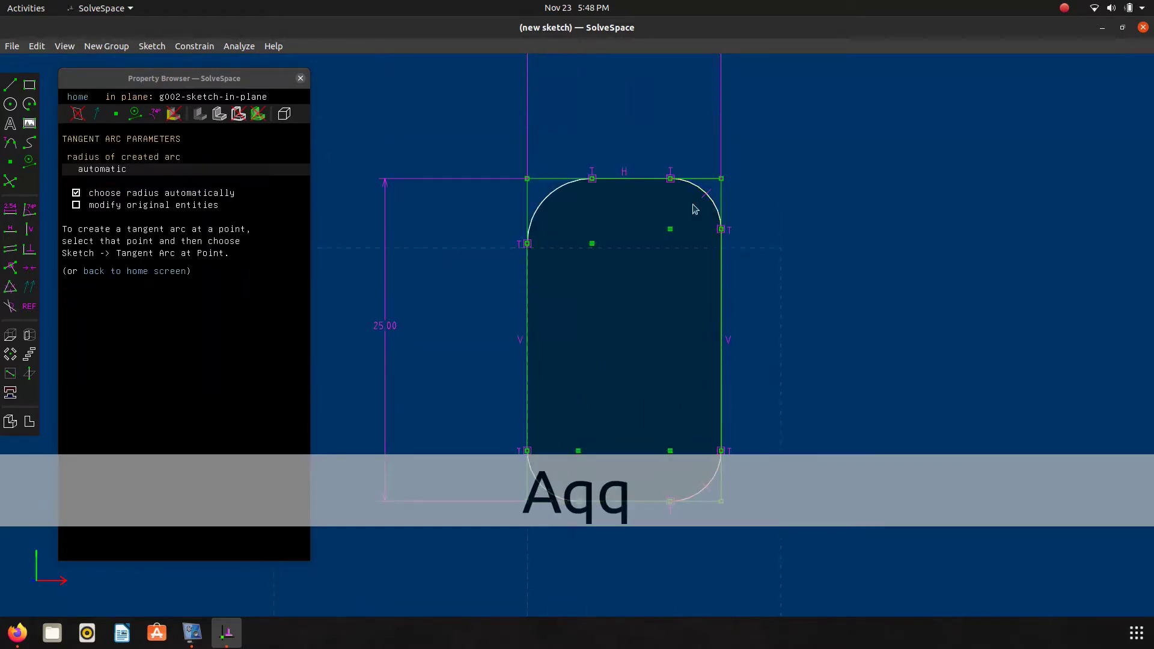
pyautogui.click(713, 208)
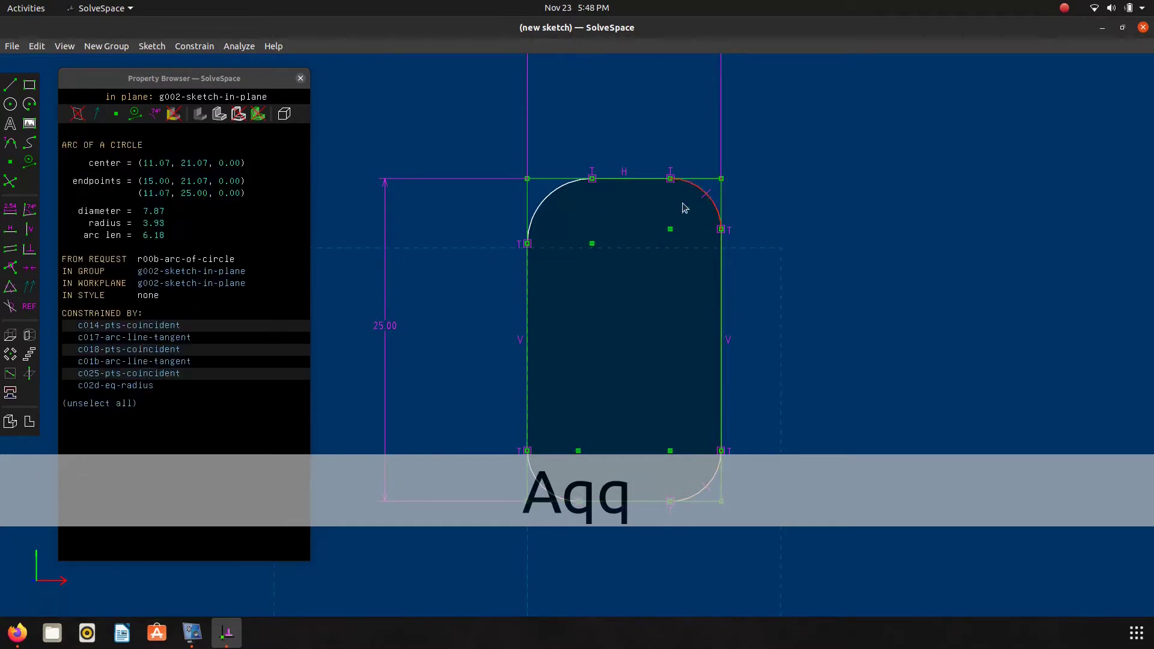
pyautogui.click(549, 201)
pyautogui.press('q')
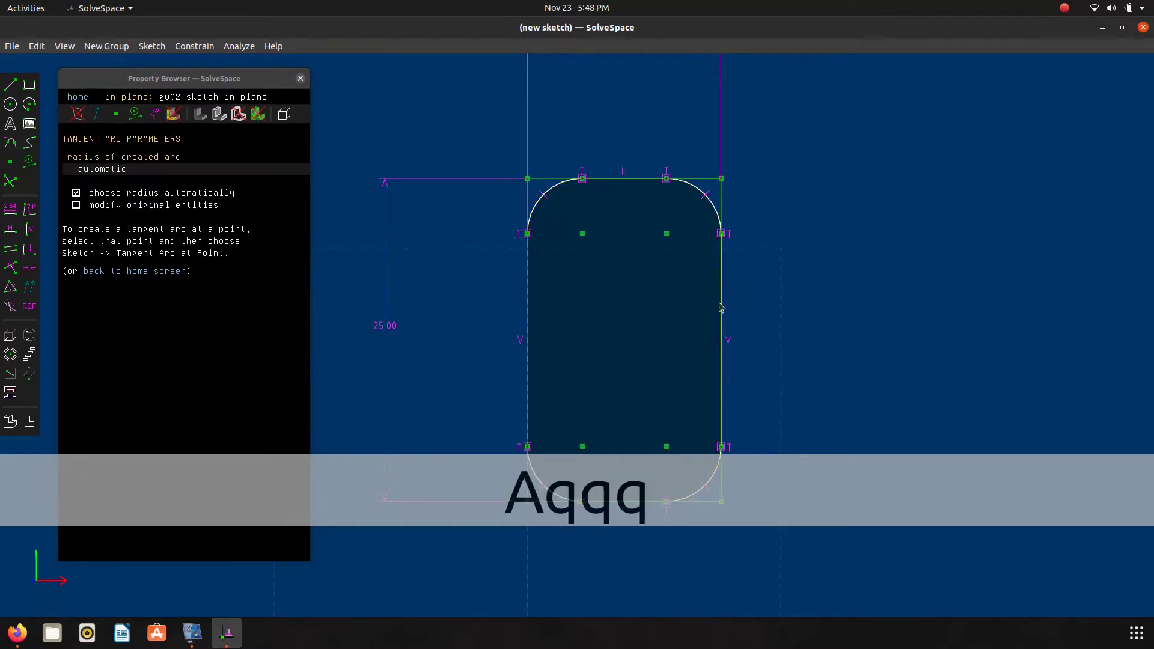
pyautogui.moveTo(908, 316)
pyautogui.mouseDown(button='right')
pyautogui.moveTo(948, 276)
pyautogui.moveTo(894, 225)
pyautogui.moveTo(892, 258)
pyautogui.mouseUp(button='right')
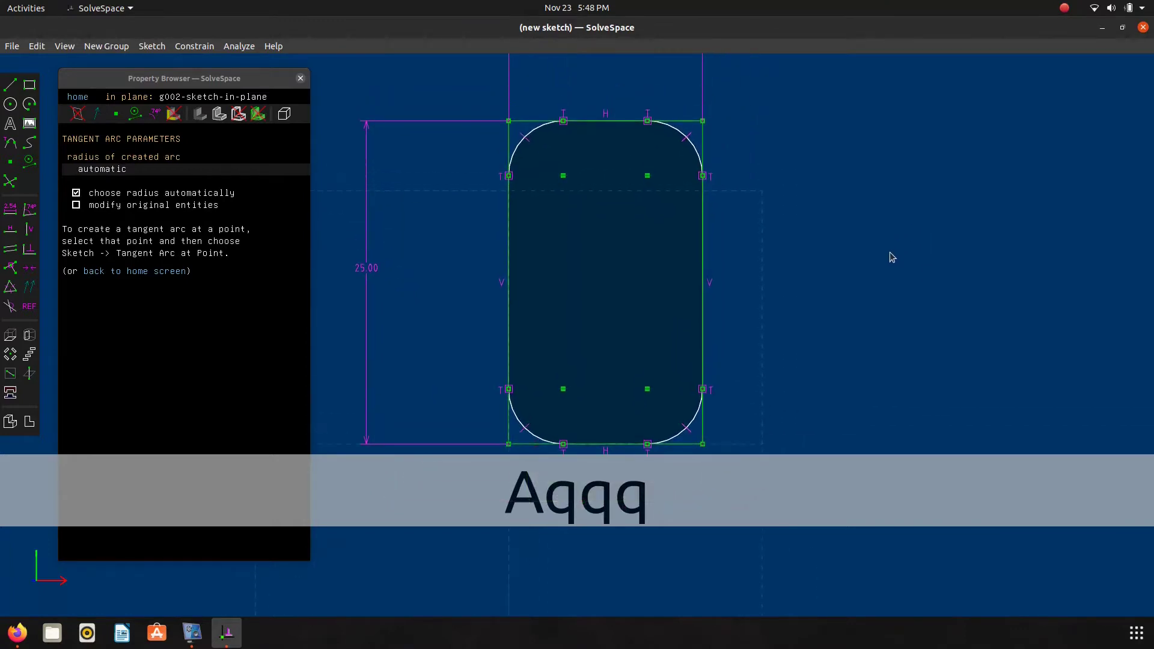
# Step: Check the corner radius on the drawing in Firefox, and set the upper-right arc's diameter to 2.0 mm in SolveSpace, with its label outside
pyautogui.hotkey('alt', 'Tab')
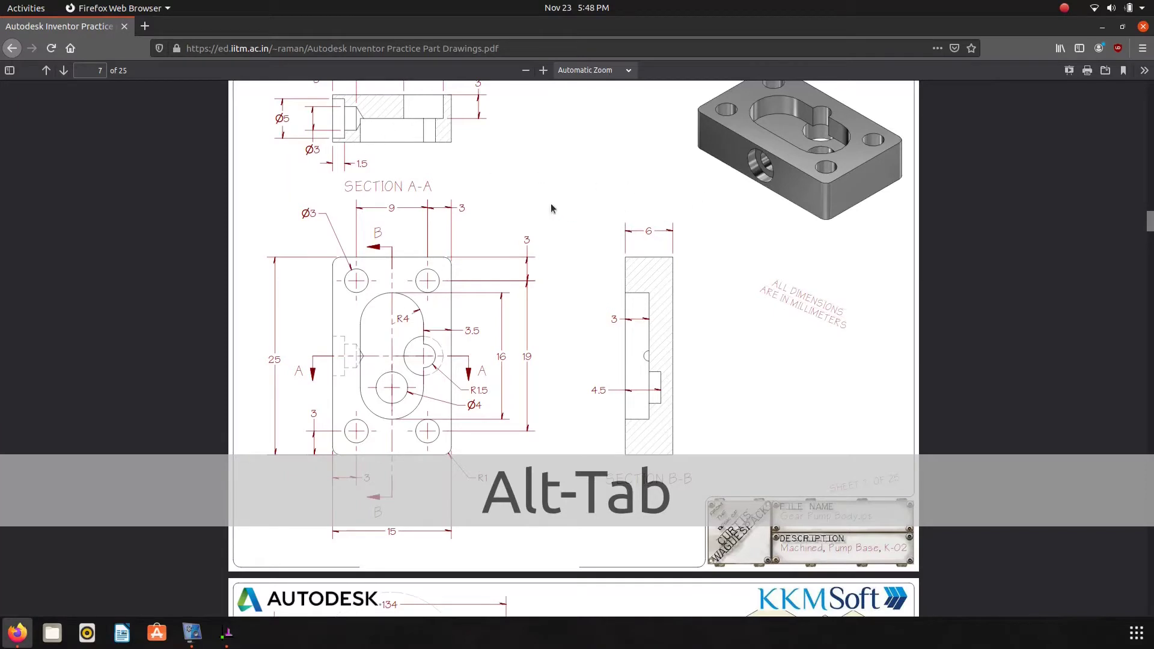
pyautogui.scroll(-1, 503, 325)
pyautogui.hotkey('alt', 'Tab')
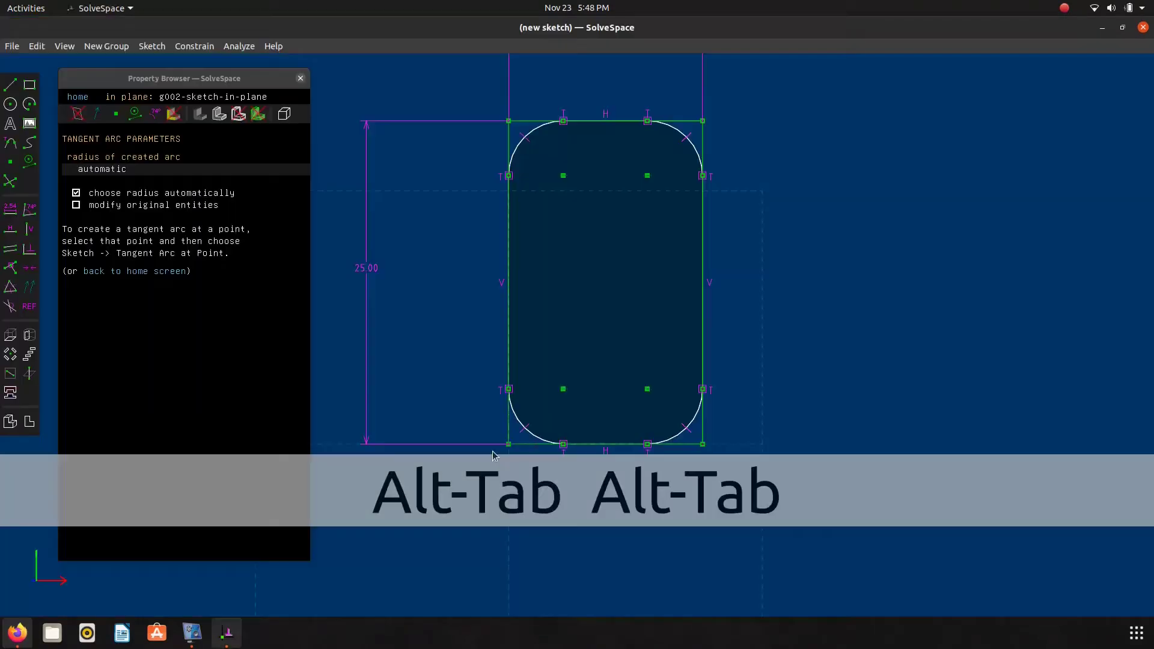
pyautogui.click(698, 145)
pyautogui.write('d')
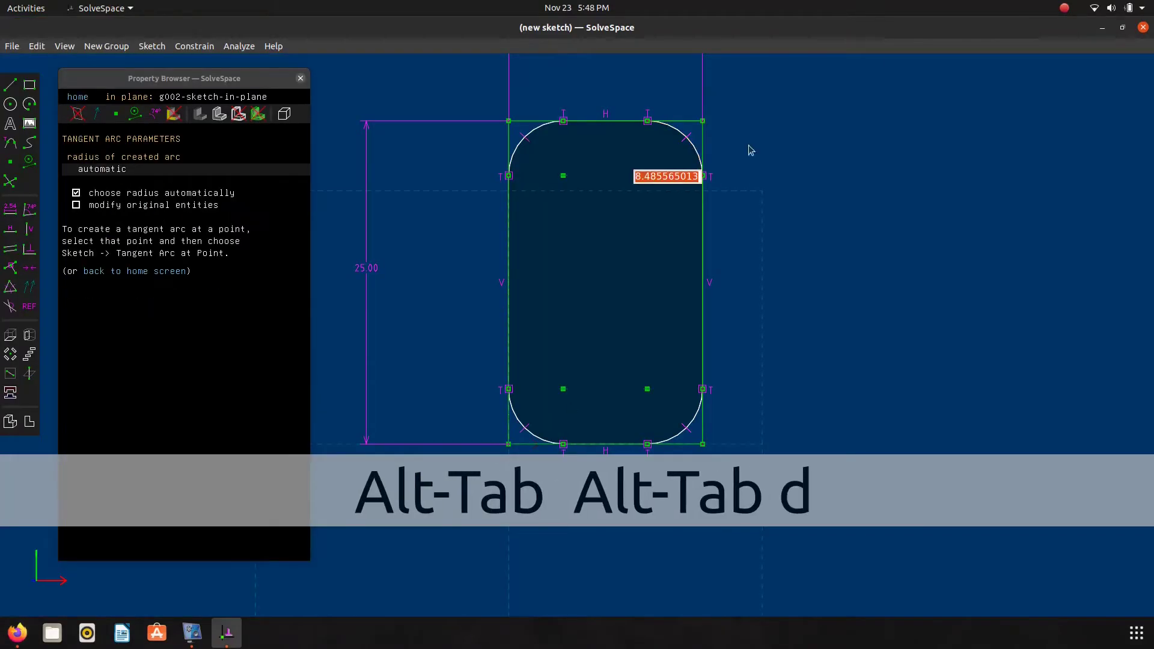
pyautogui.write('2.0')
pyautogui.press('Return')
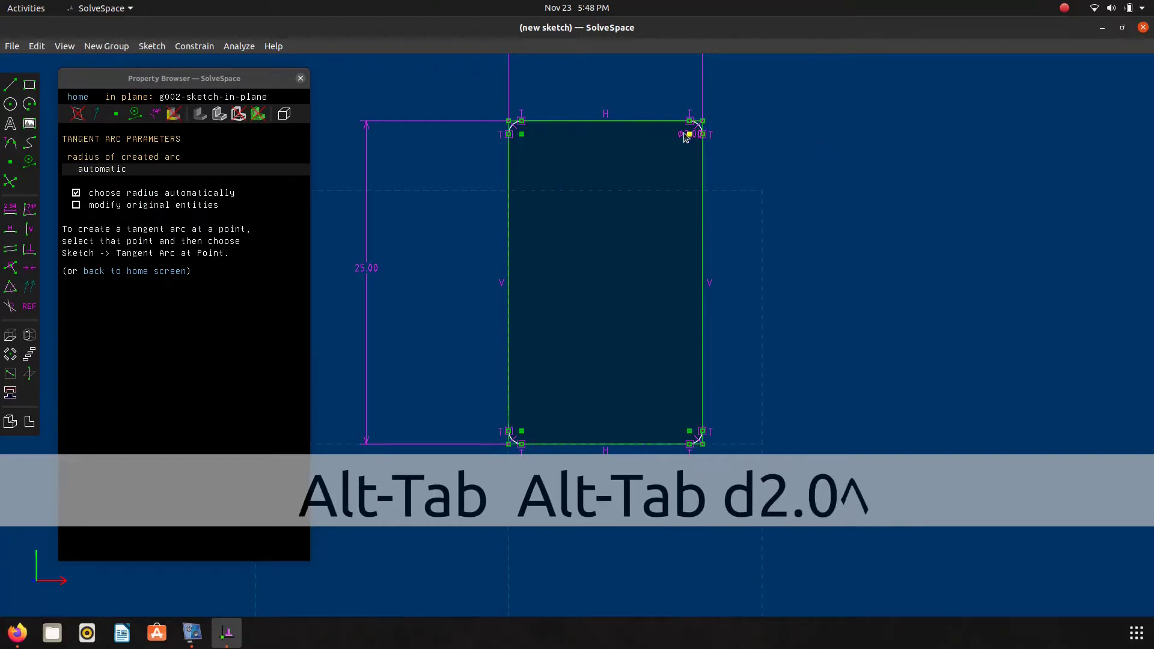
pyautogui.moveTo(688, 137); pyautogui.dragTo(822, 112)
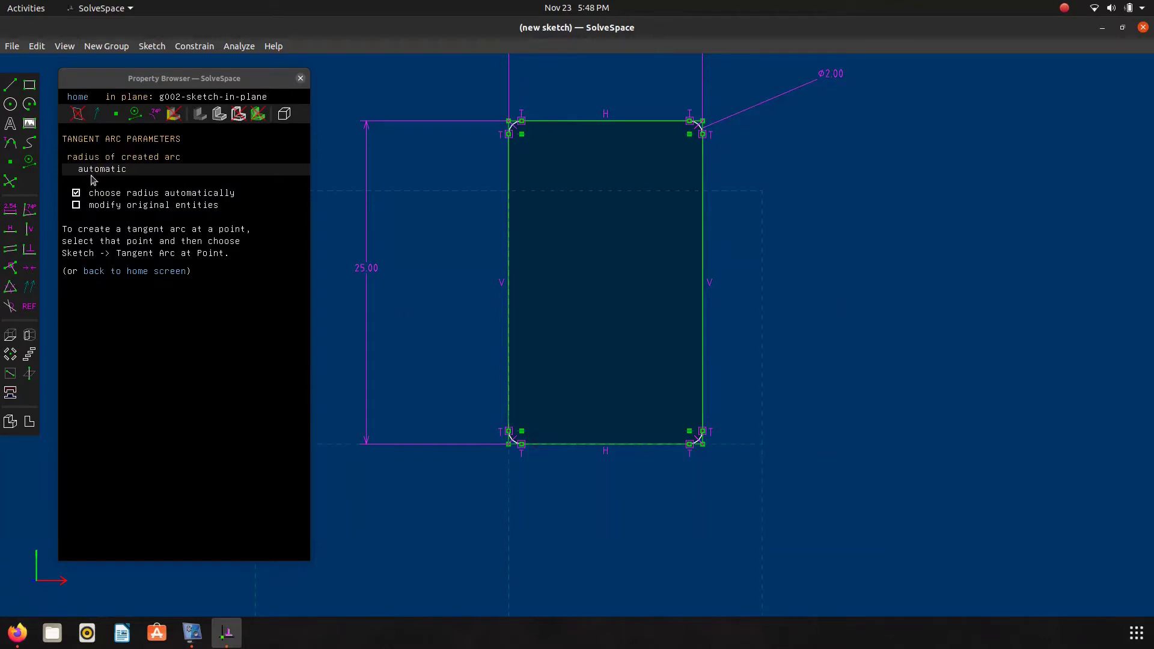
pyautogui.click(78, 97)
pyautogui.click(164, 175)
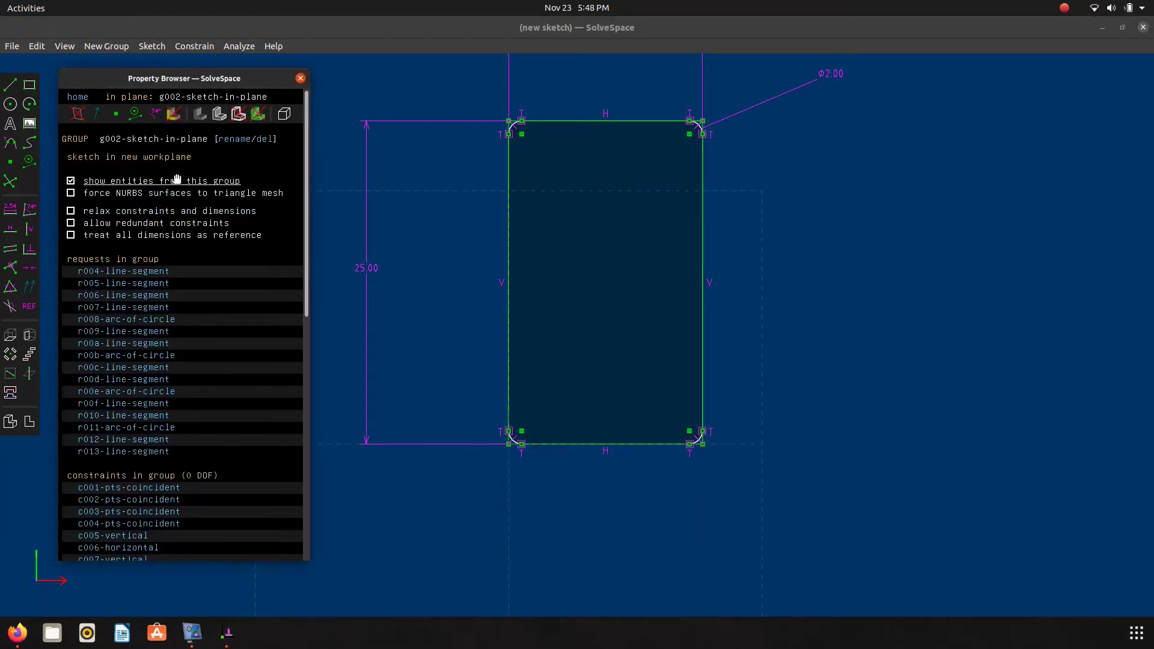
pyautogui.scroll(-10, 261, 409)
pyautogui.scroll(4, 239, 252)
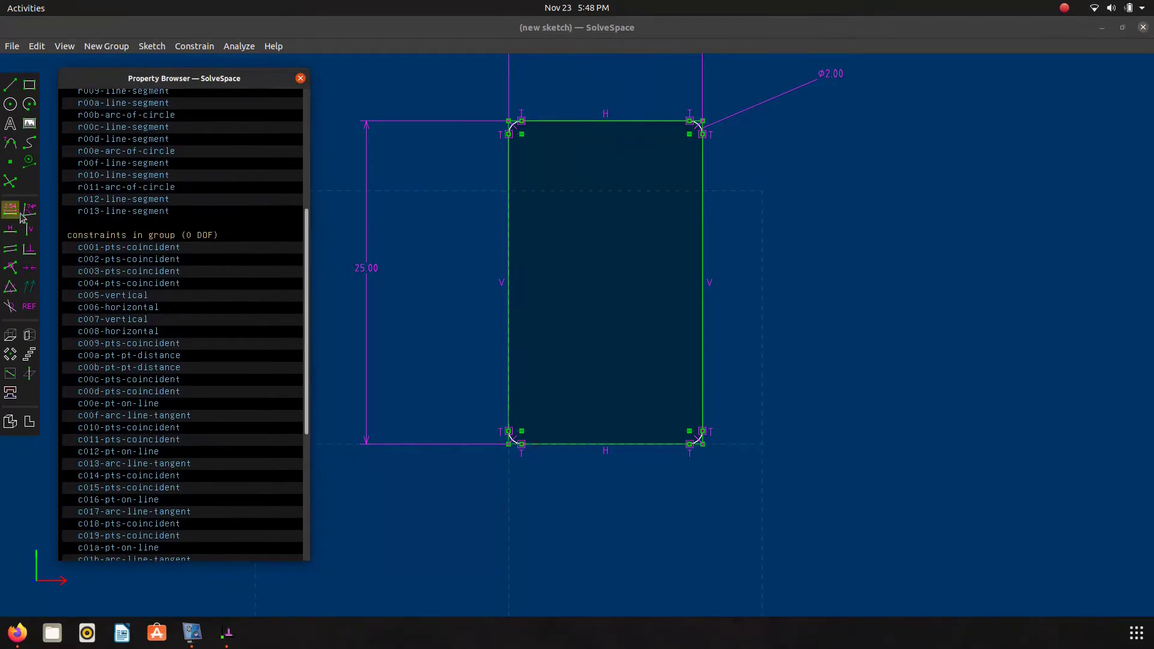
# Step: Extrude the rounded rectangle 6 mm, checking the thickness on the drawing in Firefox, and move the SolveSpace dimension label clear of the body
pyautogui.click(10, 335)
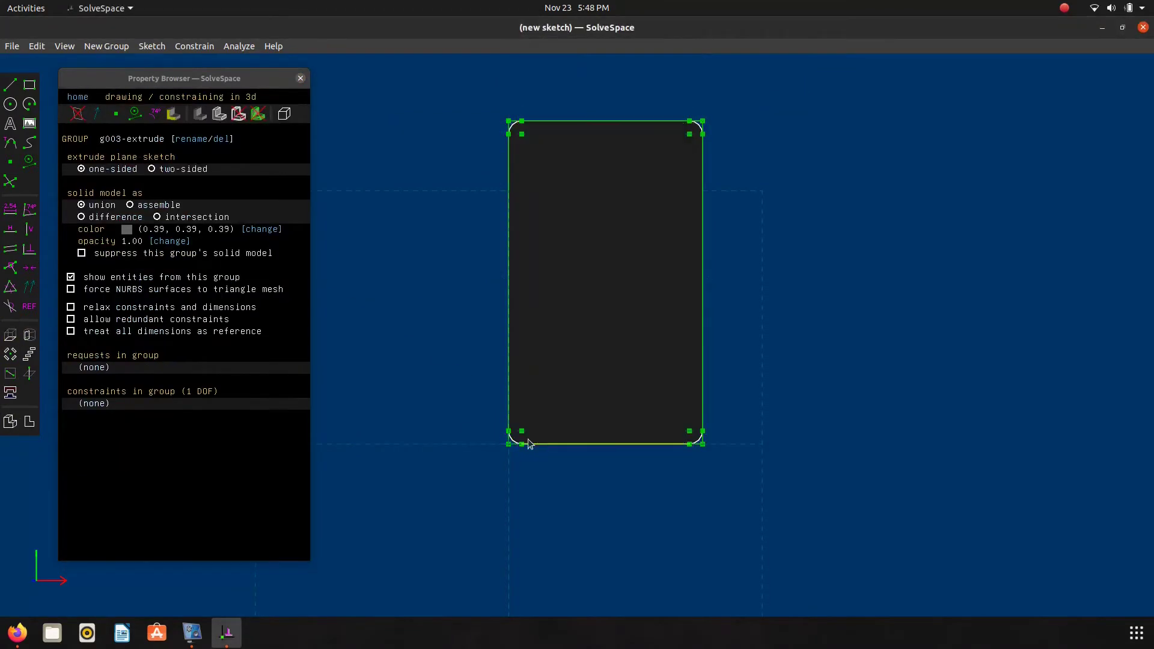
pyautogui.moveTo(403, 413); pyautogui.dragTo(520, 339, button='middle')
pyautogui.click(549, 356)
pyautogui.press('d')
pyautogui.hotkey('alt', 'Tab')
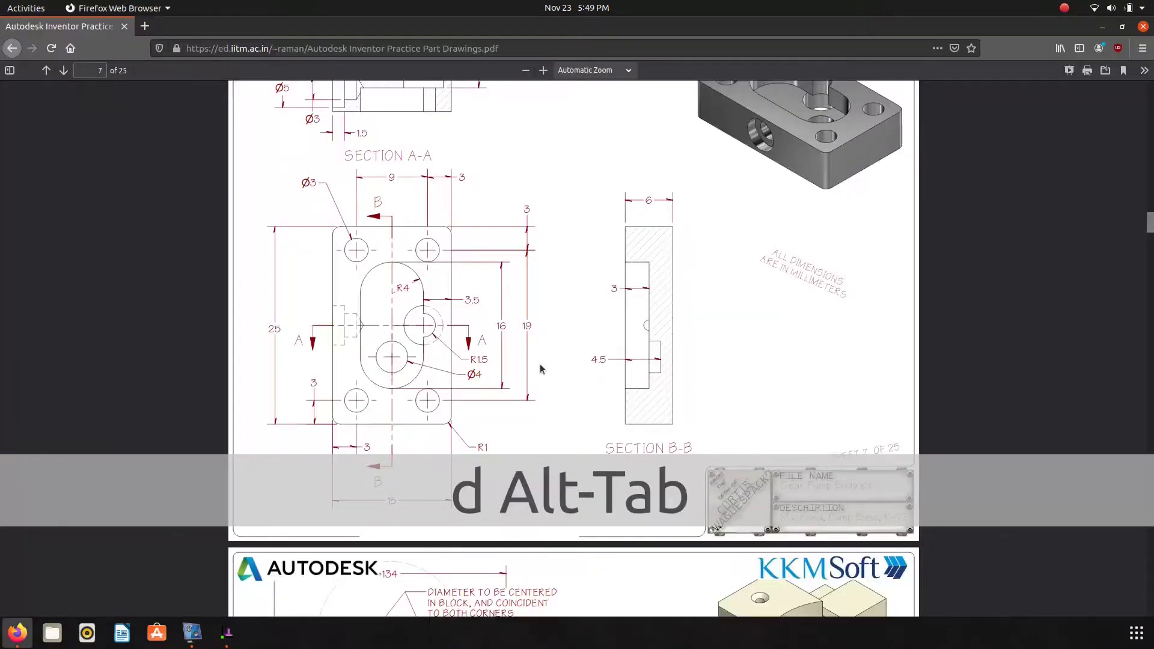
pyautogui.hotkey('alt', 'Tab')
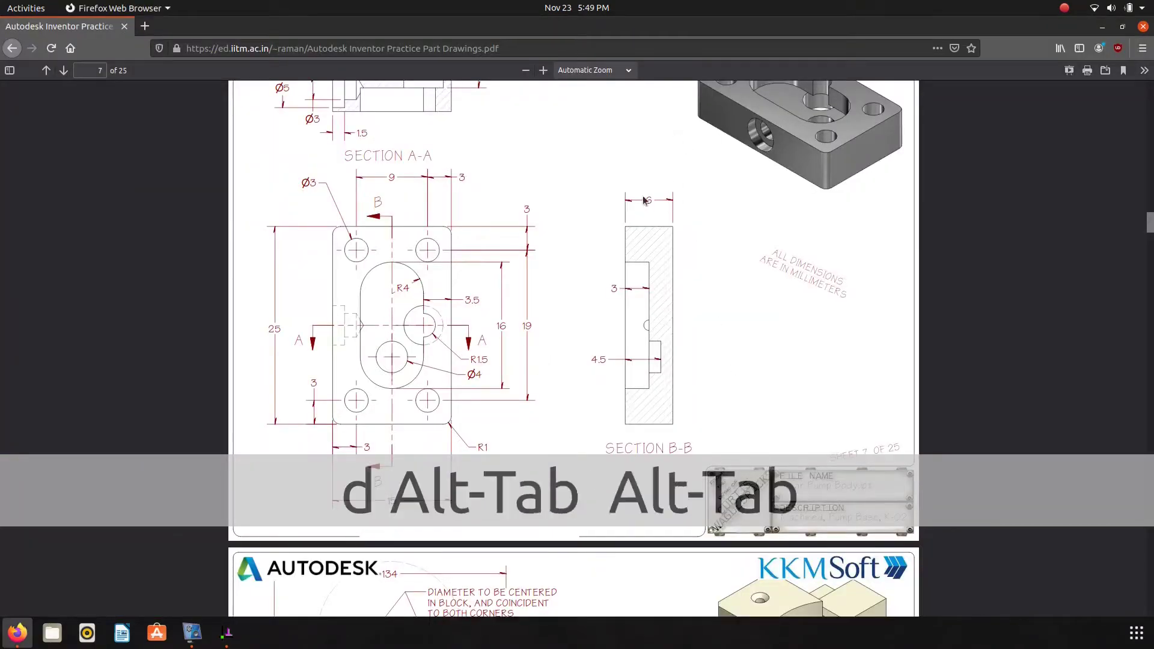
pyautogui.write('6')
pyautogui.press('Return')
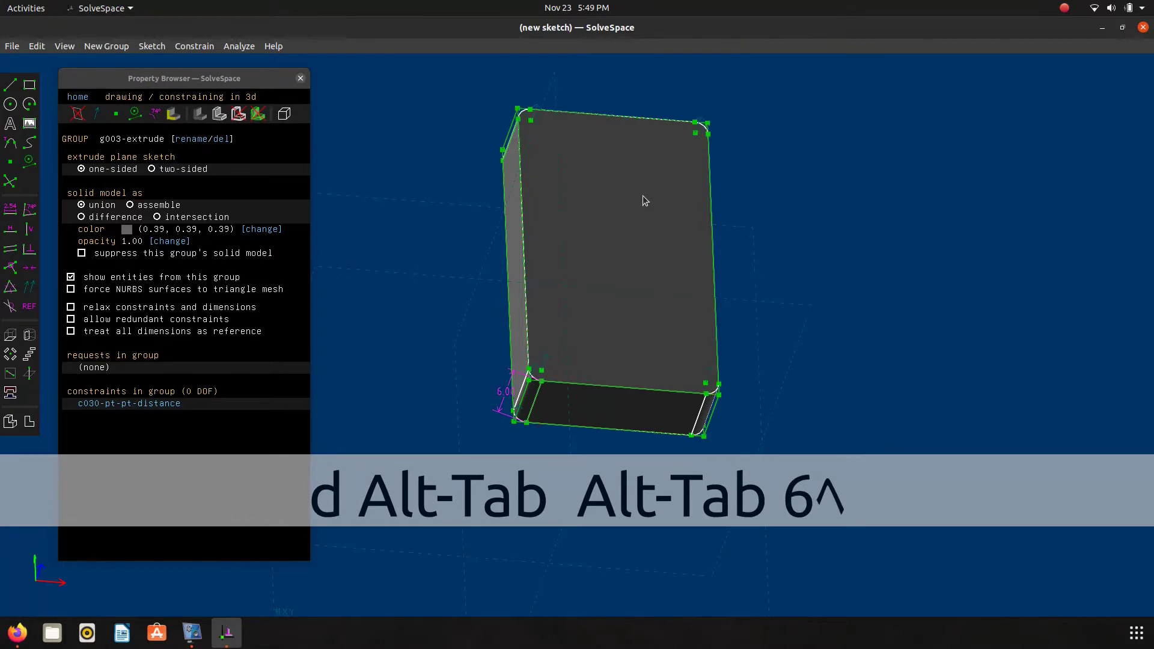
pyautogui.moveTo(507, 393); pyautogui.dragTo(498, 417)
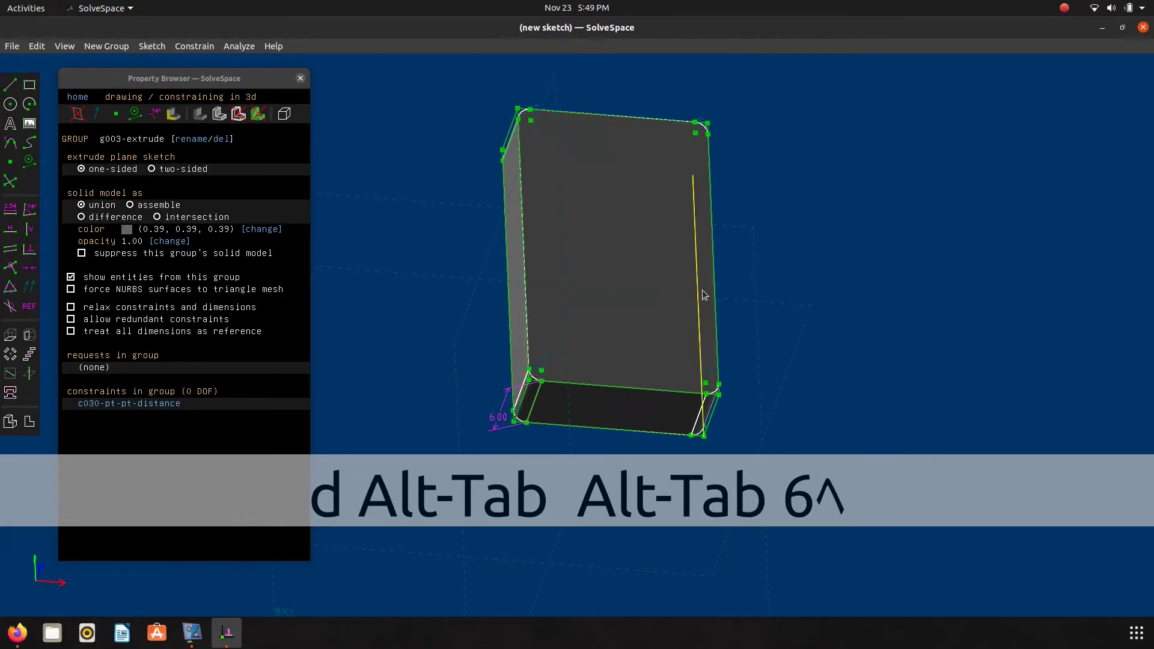
pyautogui.moveTo(510, 301); pyautogui.dragTo(492, 299, button='right')
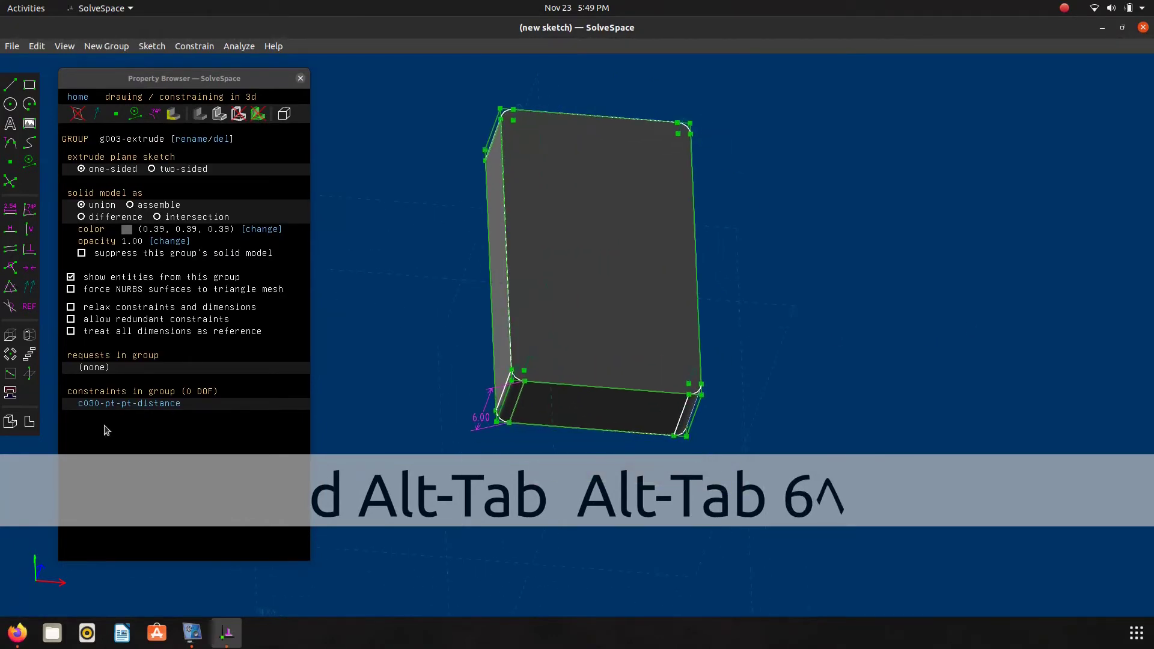
# Step: Check the hole layout in Firefox, and create a SolveSpace sketch workplane on the block's top face from a corner point and its two adjacent edges
pyautogui.click(11, 400)
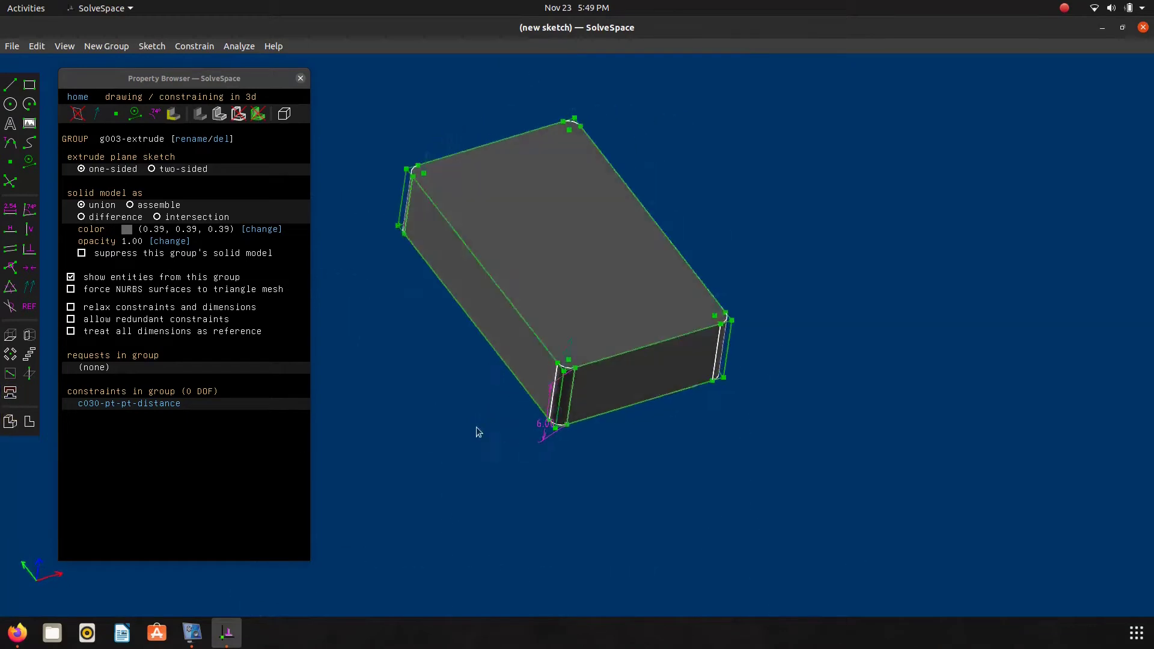
pyautogui.hotkey('alt', 'Tab')
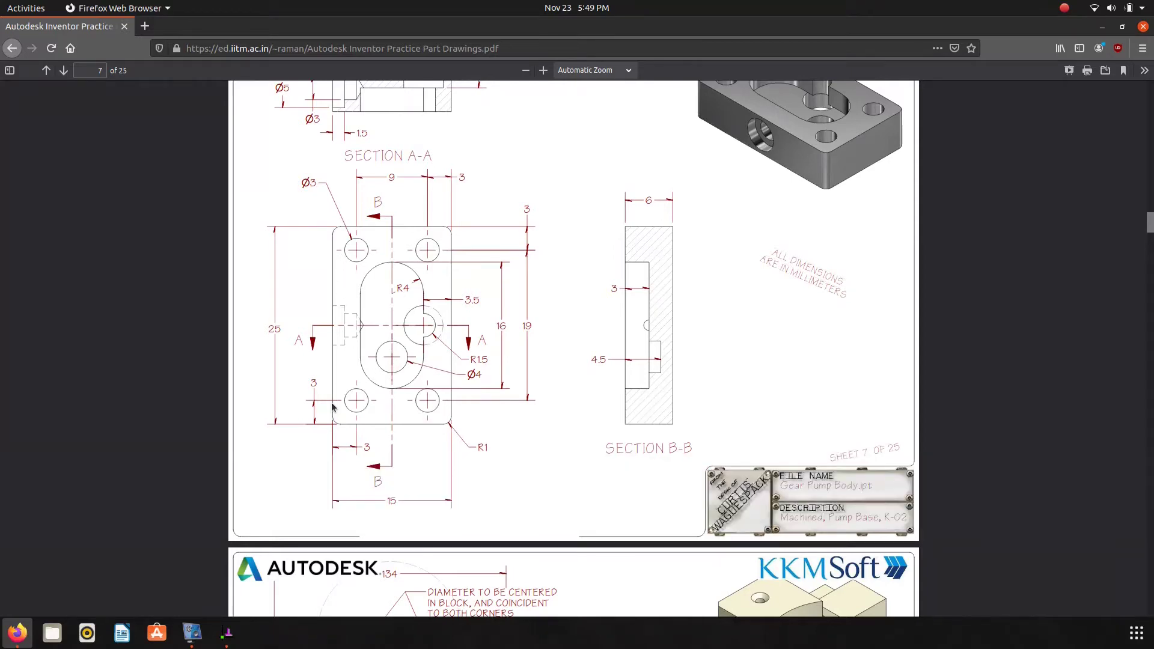
pyautogui.hotkey('alt', 'Tab')
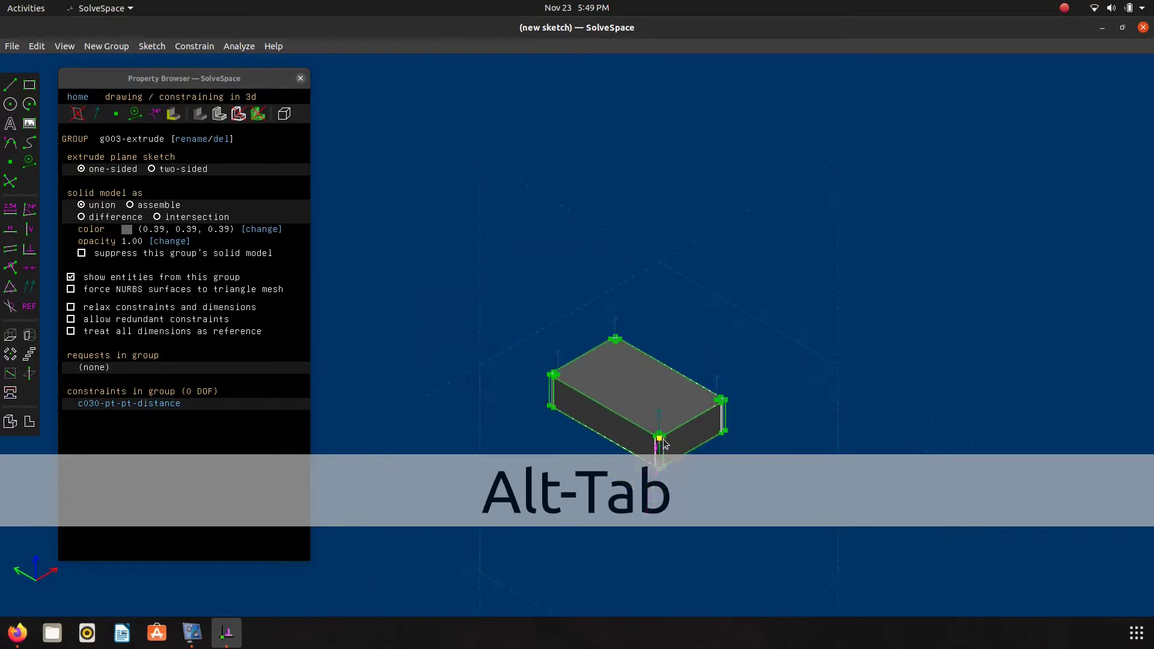
pyautogui.scroll(5, 665, 444)
pyautogui.click(585, 398)
pyautogui.click(643, 431)
pyautogui.click(655, 428)
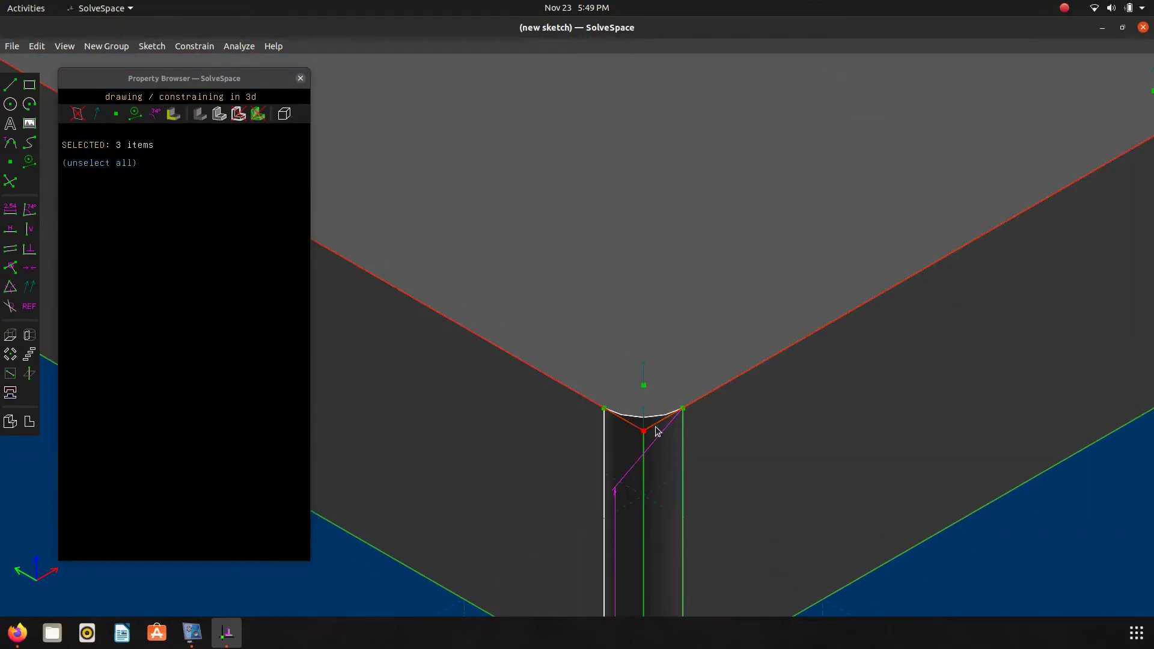
pyautogui.hotkey('shift', 'w')
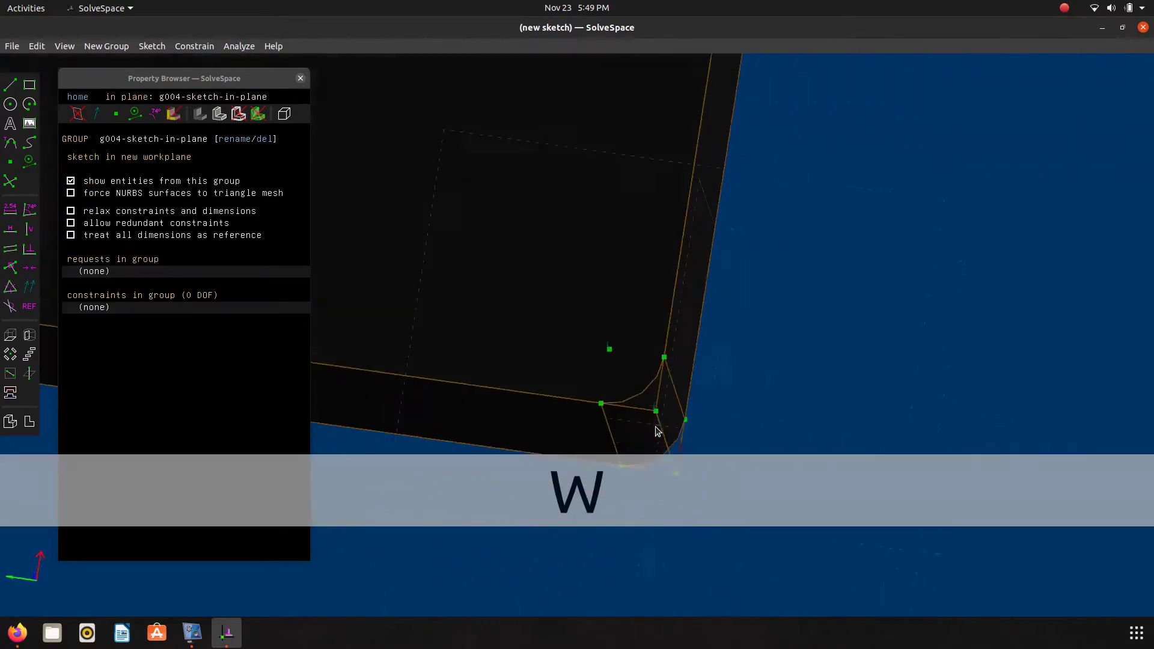
# Step: Draw four circles on the new workplane, one near each corner of the face
pyautogui.scroll(-5, 959, 317)
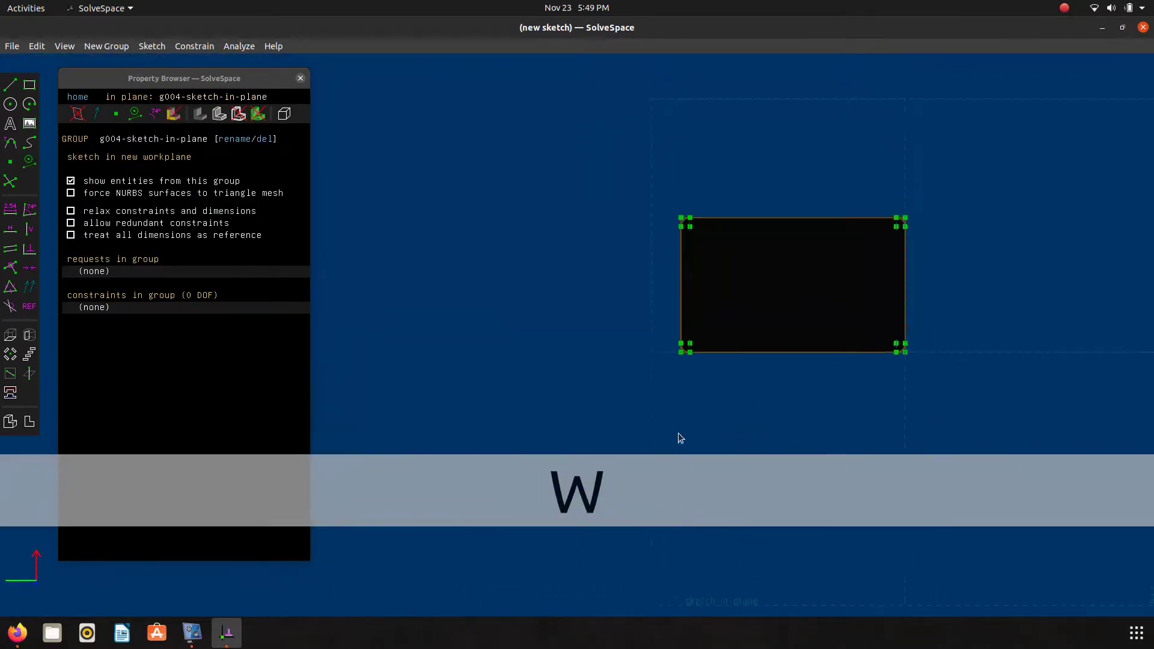
pyautogui.moveTo(678, 433); pyautogui.dragTo(603, 406, button='right')
pyautogui.scroll(3, 603, 406)
pyautogui.press('c')
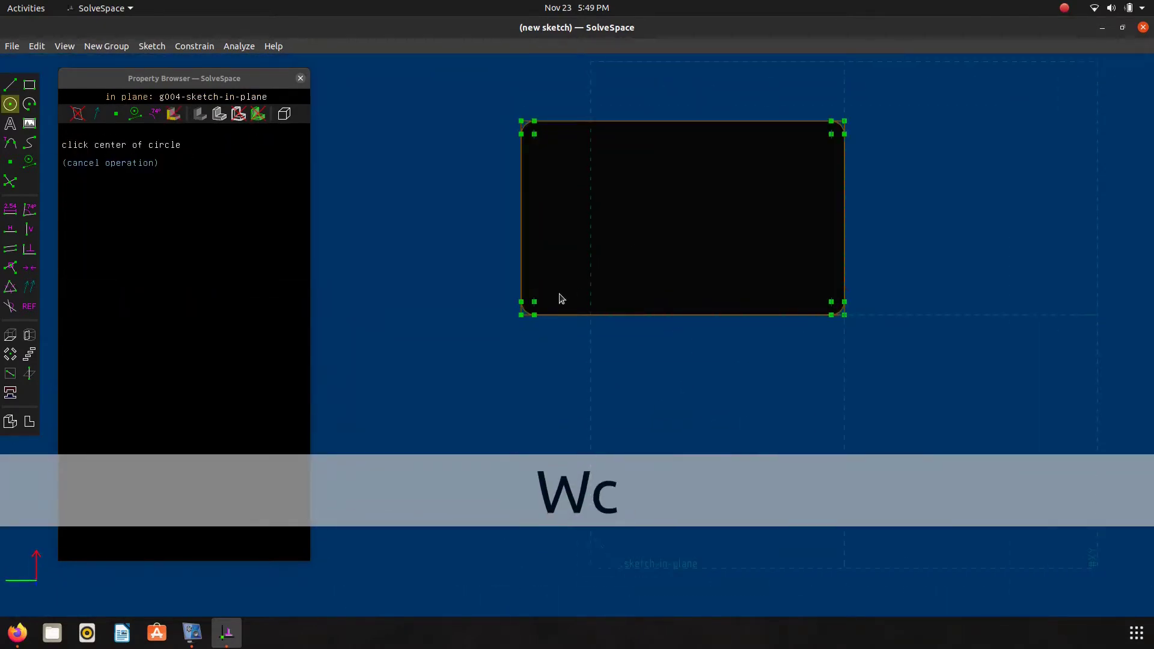
pyautogui.click(576, 263)
pyautogui.click(587, 293)
pyautogui.press('c')
pyautogui.click(575, 161)
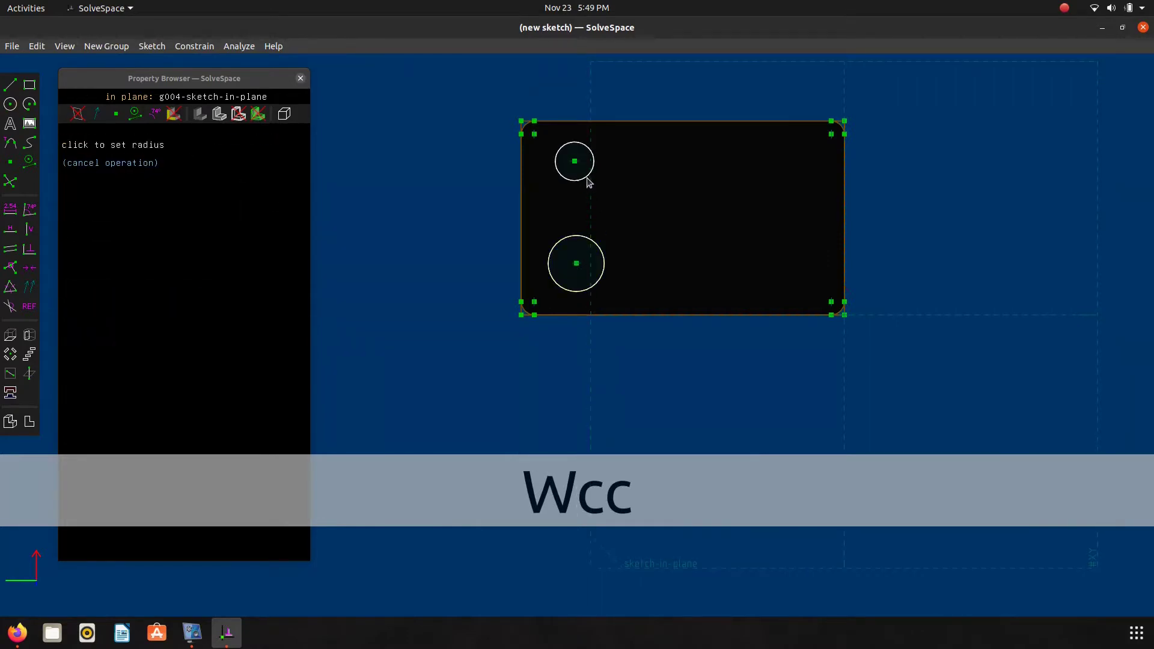
pyautogui.click(588, 178)
pyautogui.press('c')
pyautogui.click(781, 155)
pyautogui.click(792, 178)
pyautogui.press('c')
pyautogui.click(767, 278)
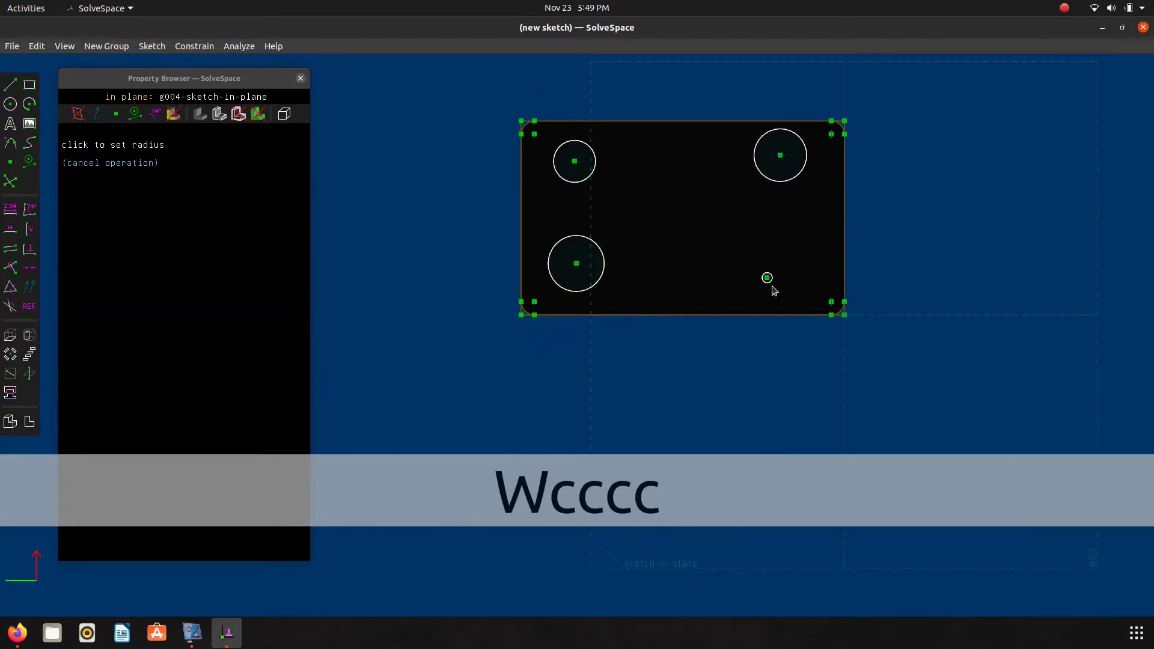
pyautogui.click(787, 294)
# Step: Constrain the four circle centres into a rectangle with horizontal and vertical alignments between neighbouring centres
pyautogui.click(767, 278)
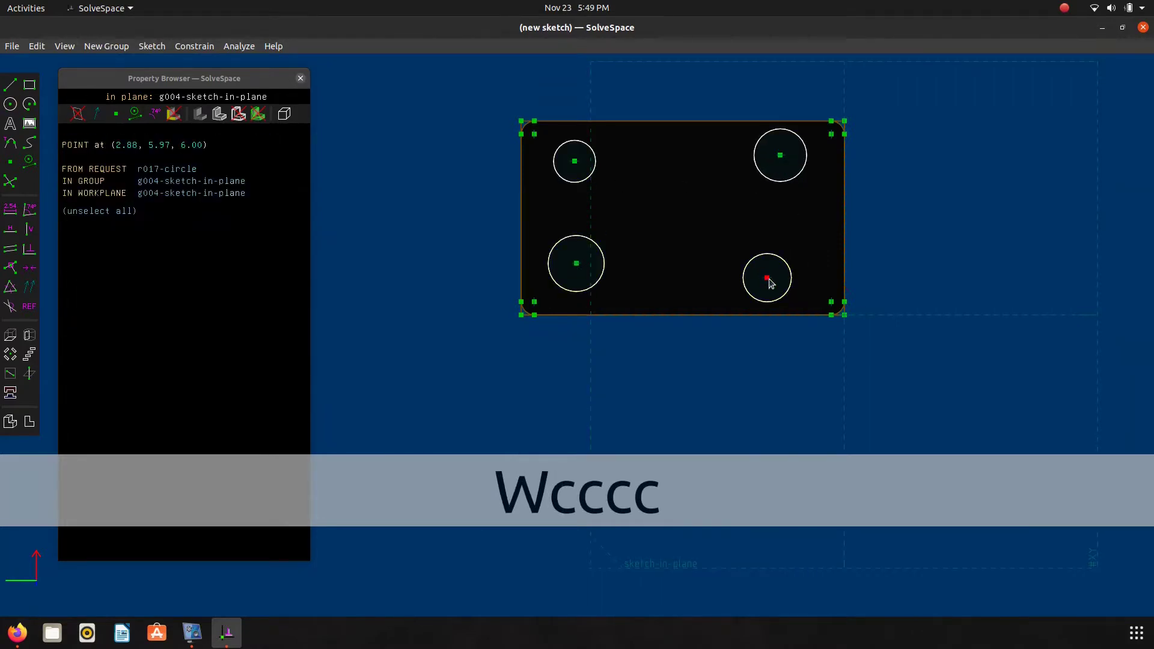
pyautogui.click(576, 262)
pyautogui.press('h')
pyautogui.click(577, 270)
pyautogui.click(575, 161)
pyautogui.press('v')
pyautogui.click(576, 161)
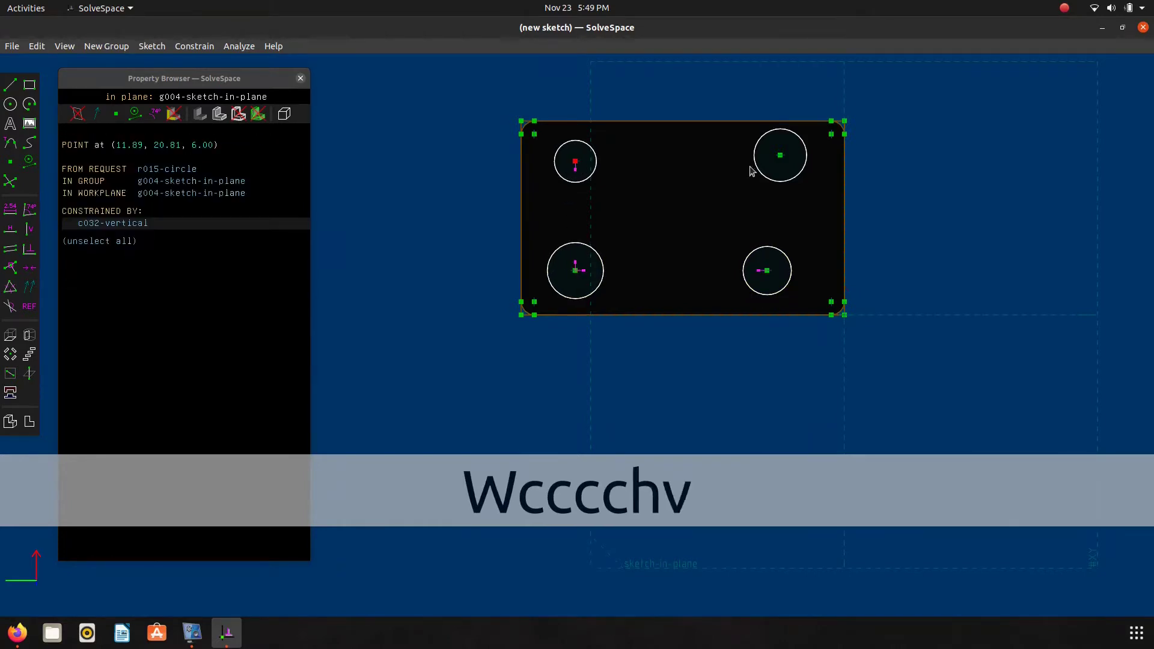
pyautogui.click(780, 156)
pyautogui.press('h')
pyautogui.click(780, 158)
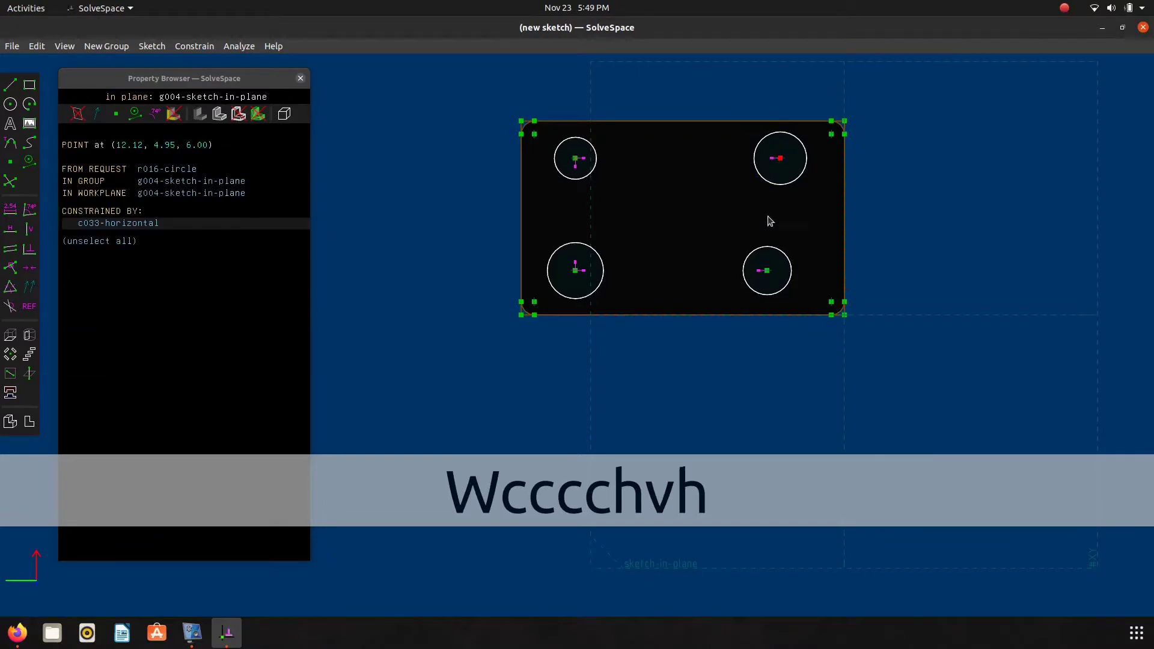
pyautogui.click(768, 271)
pyautogui.press('v')
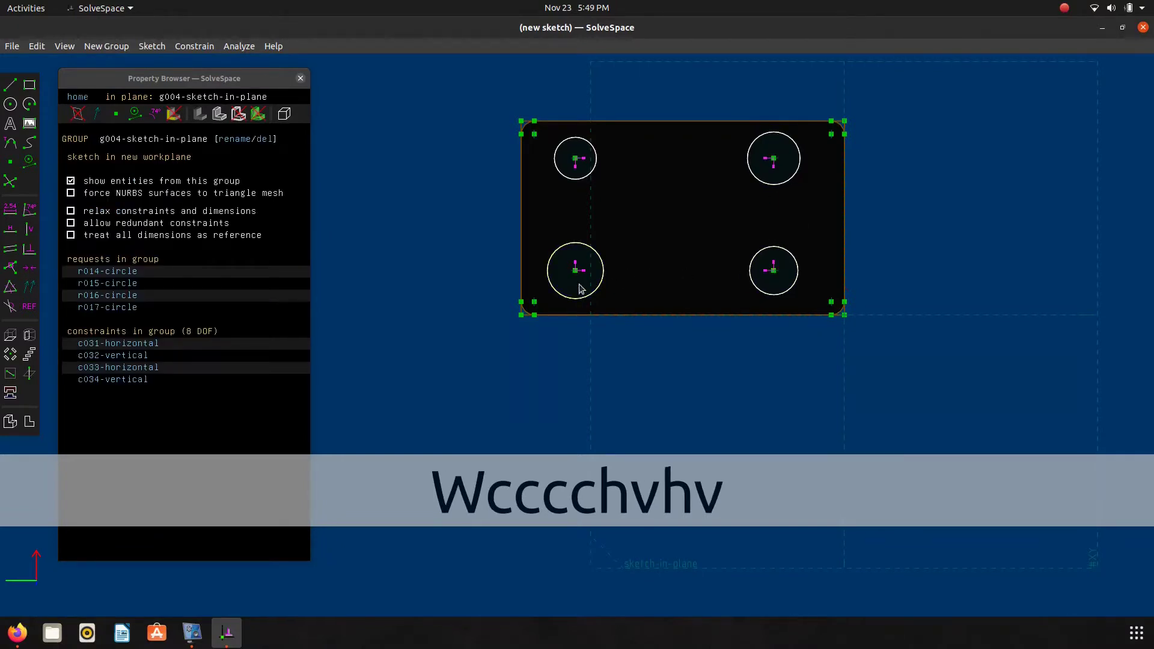
# Step: Constrain the four corner circles to equal radius
pyautogui.click(561, 257)
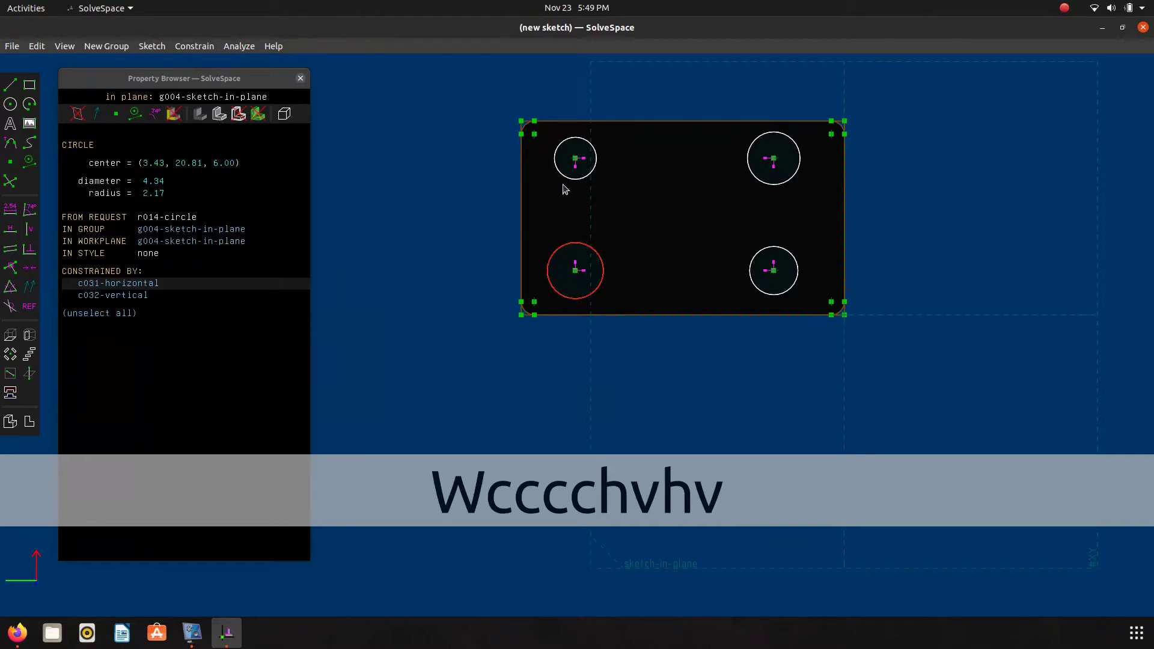
pyautogui.click(570, 181)
pyautogui.press('q')
pyautogui.click(595, 178)
pyautogui.click(753, 178)
pyautogui.press('q')
pyautogui.click(753, 177)
pyautogui.click(756, 255)
pyautogui.press('q')
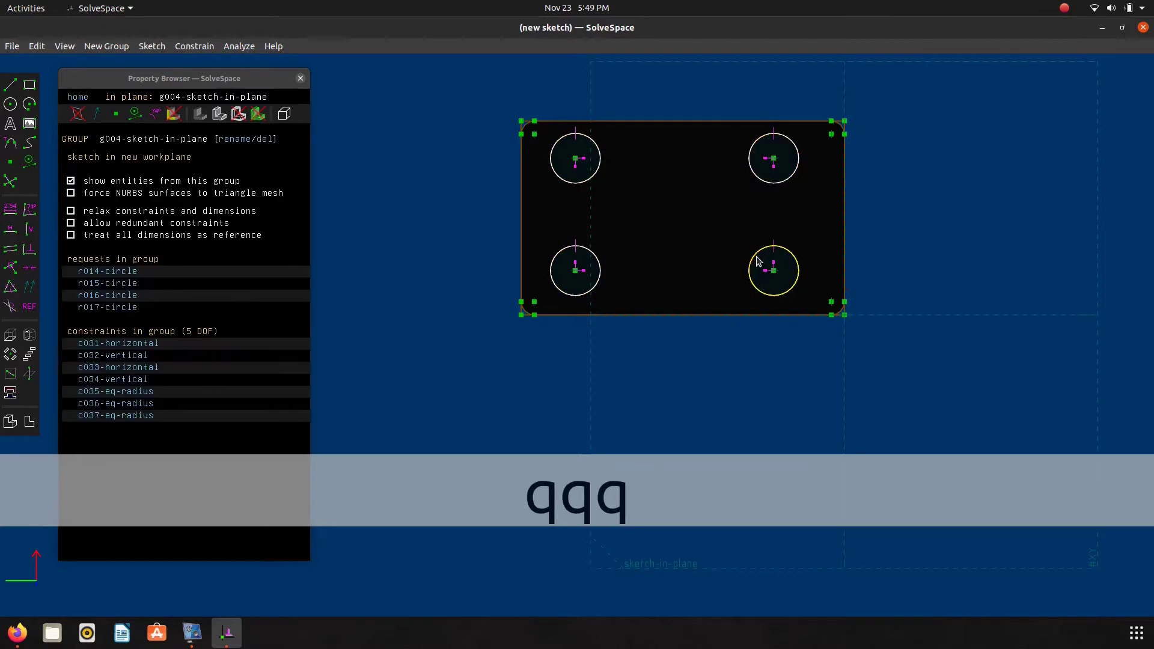
# Step: Set the lower-left circle's diameter to 3 mm and place its label outside the plate's left edge
pyautogui.click(559, 251)
pyautogui.write('d3')
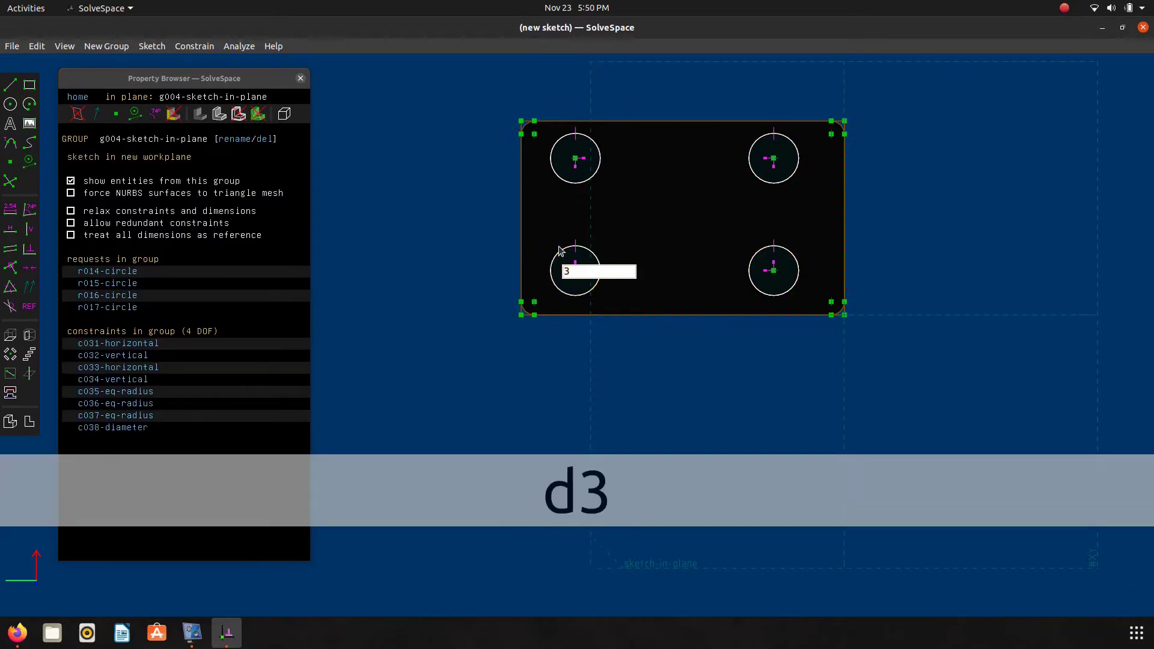
pyautogui.write('.')
pyautogui.press('Return')
pyautogui.moveTo(583, 283)
pyautogui.mouseDown()
pyautogui.moveTo(391, 225)
pyautogui.moveTo(399, 199)
pyautogui.mouseUp()
# Step: Check the hole spacing on the drawing in Firefox, and set the vertical distance between the two left circle centres to 9.0 mm in SolveSpace
pyautogui.hotkey('alt', 'Tab')
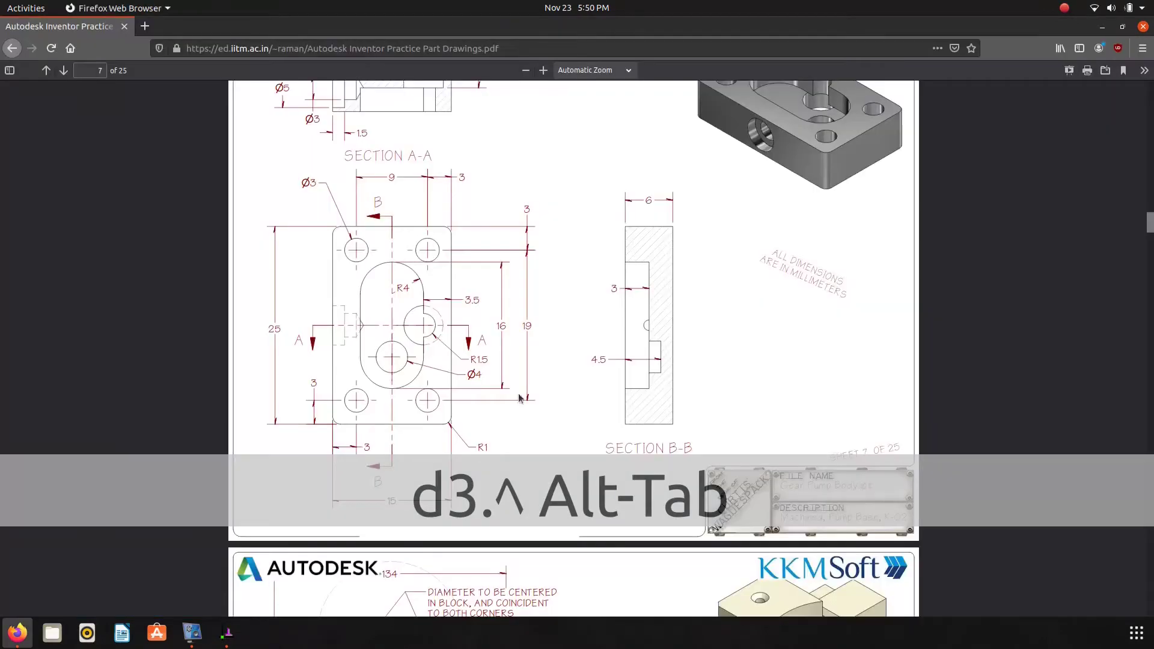
pyautogui.hotkey('alt', 'Tab')
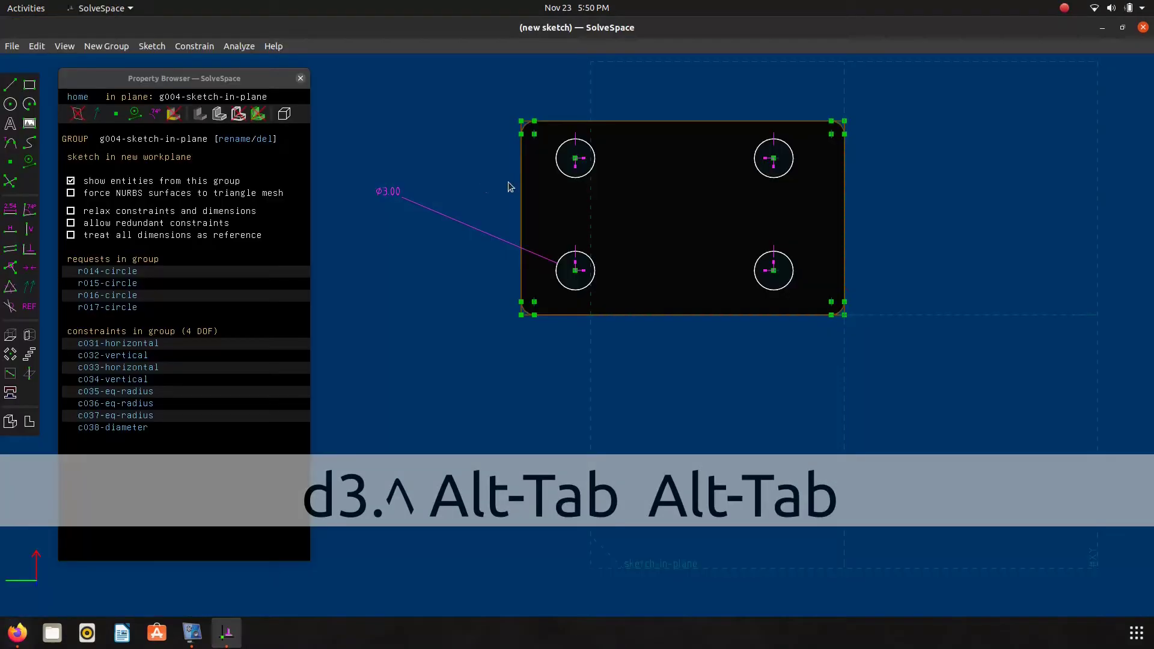
pyautogui.click(576, 270)
pyautogui.click(575, 161)
pyautogui.write('d')
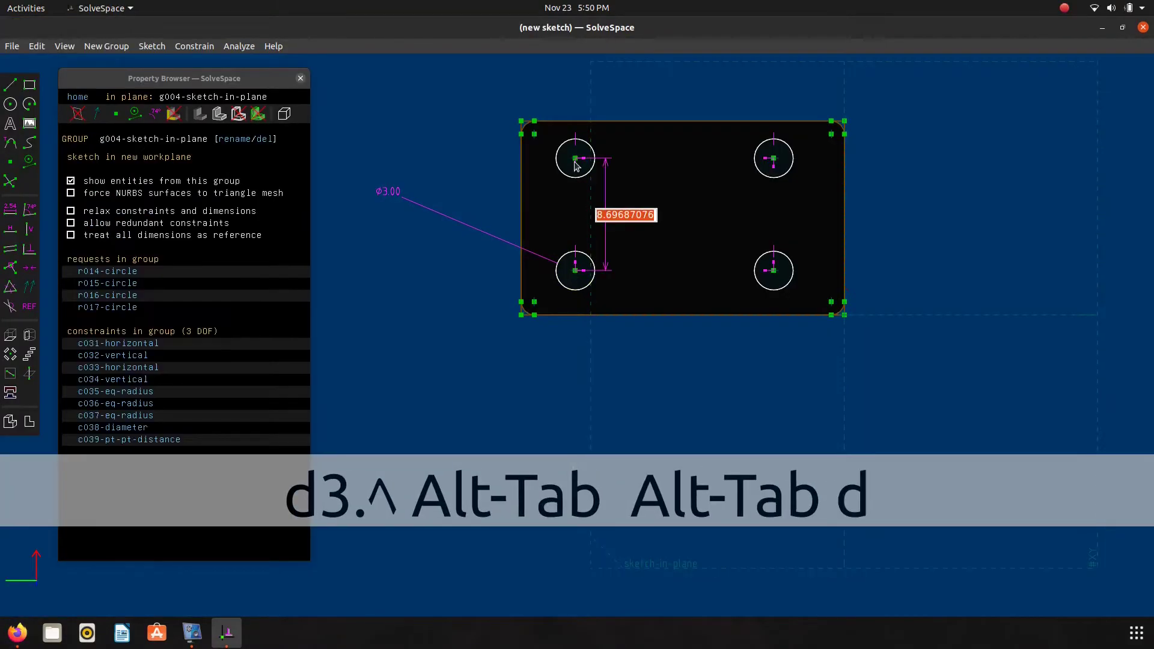
pyautogui.write('93')
pyautogui.press('BackSpace')
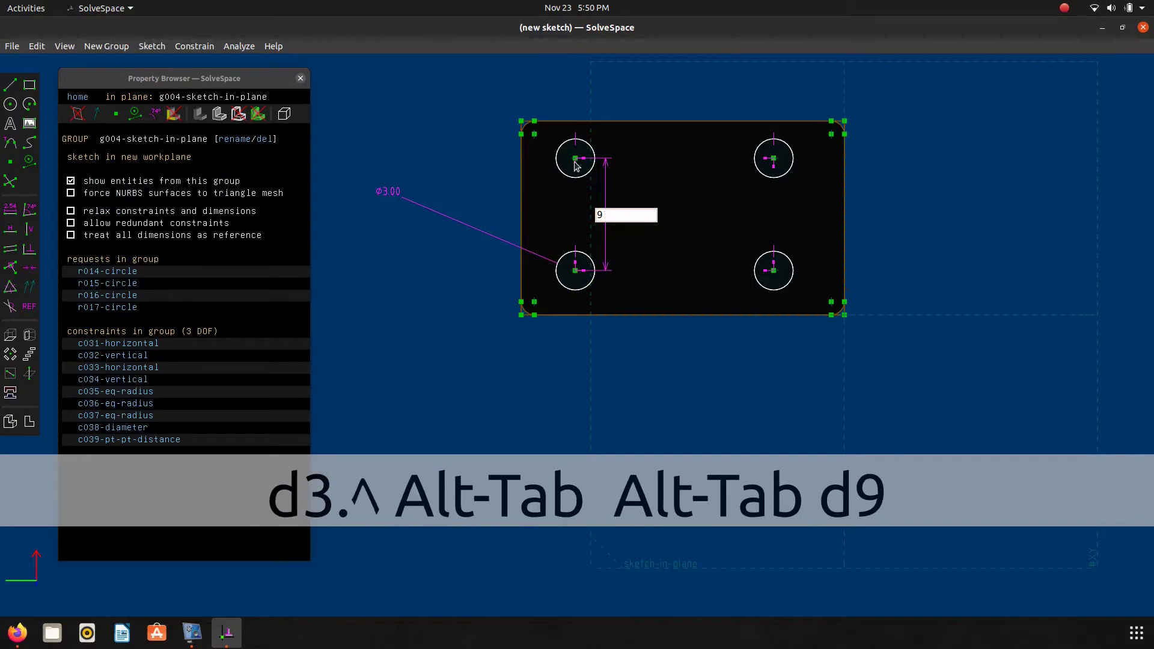
pyautogui.write('.0')
pyautogui.press('Return')
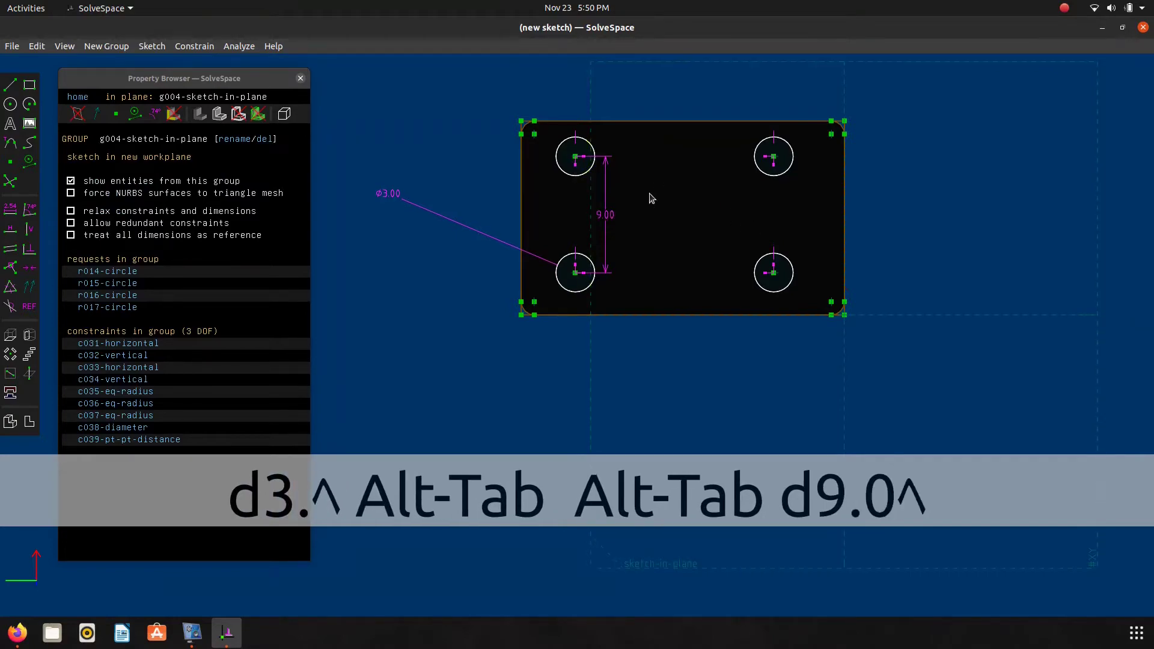
# Step: Check the long hole spacing in Firefox, and set the horizontal distance between the two upper circle centres to 19 mm in SolveSpace
pyautogui.hotkey('alt', 'Tab')
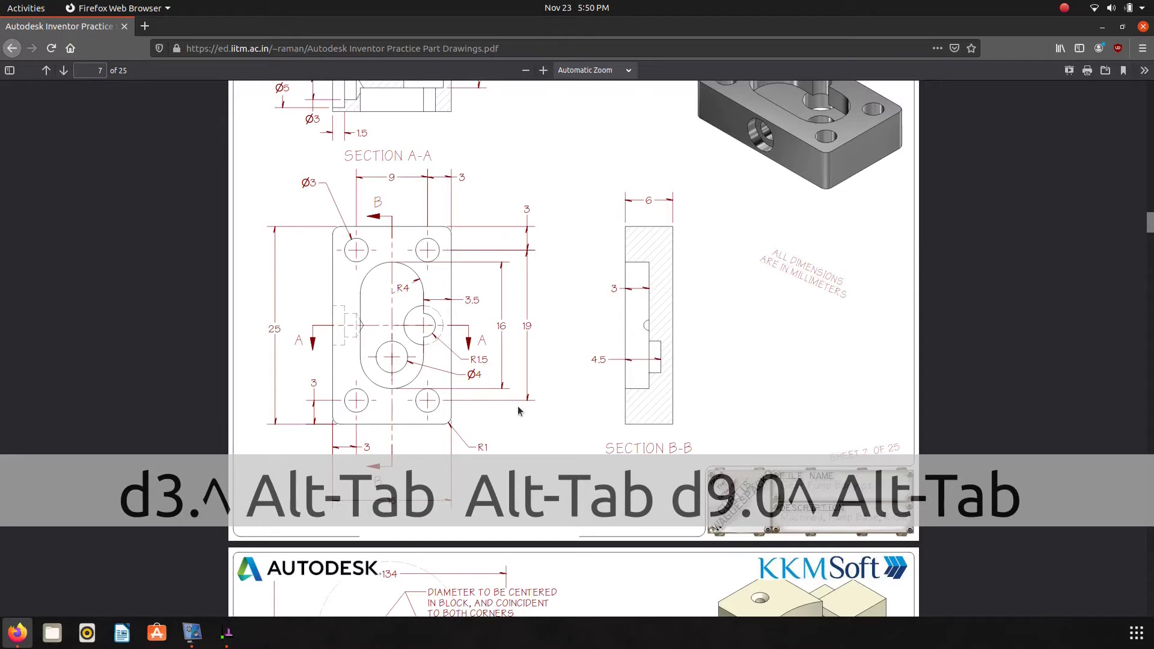
pyautogui.hotkey('alt', 'Tab')
pyautogui.click(575, 157)
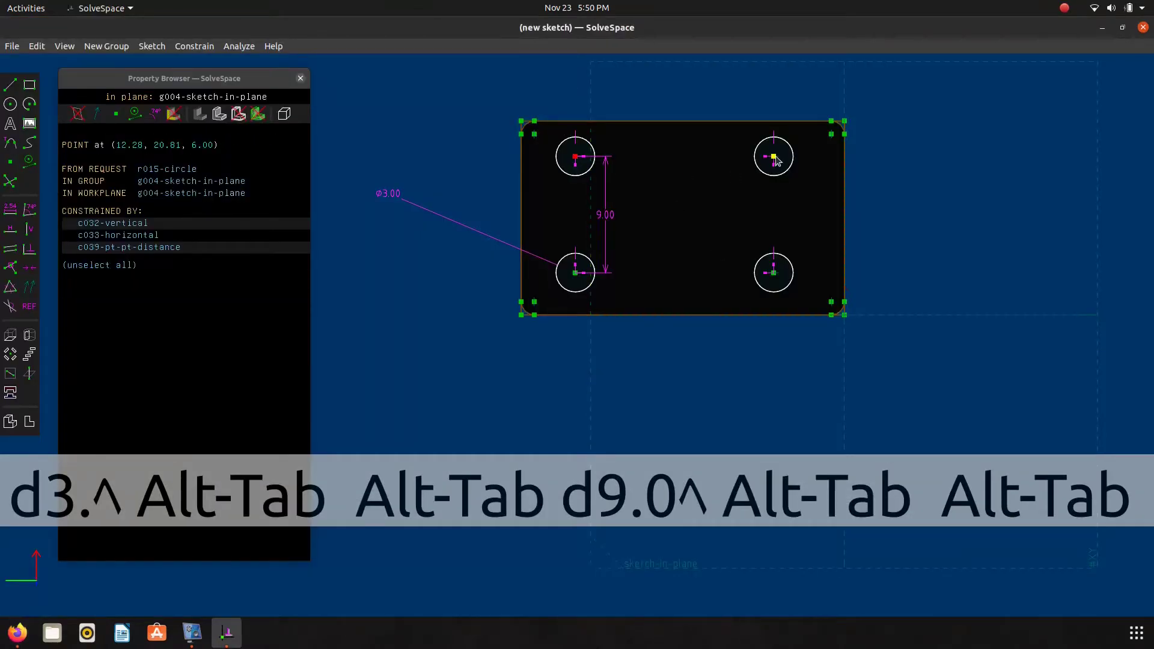
pyautogui.click(775, 158)
pyautogui.press('d')
pyautogui.write('19')
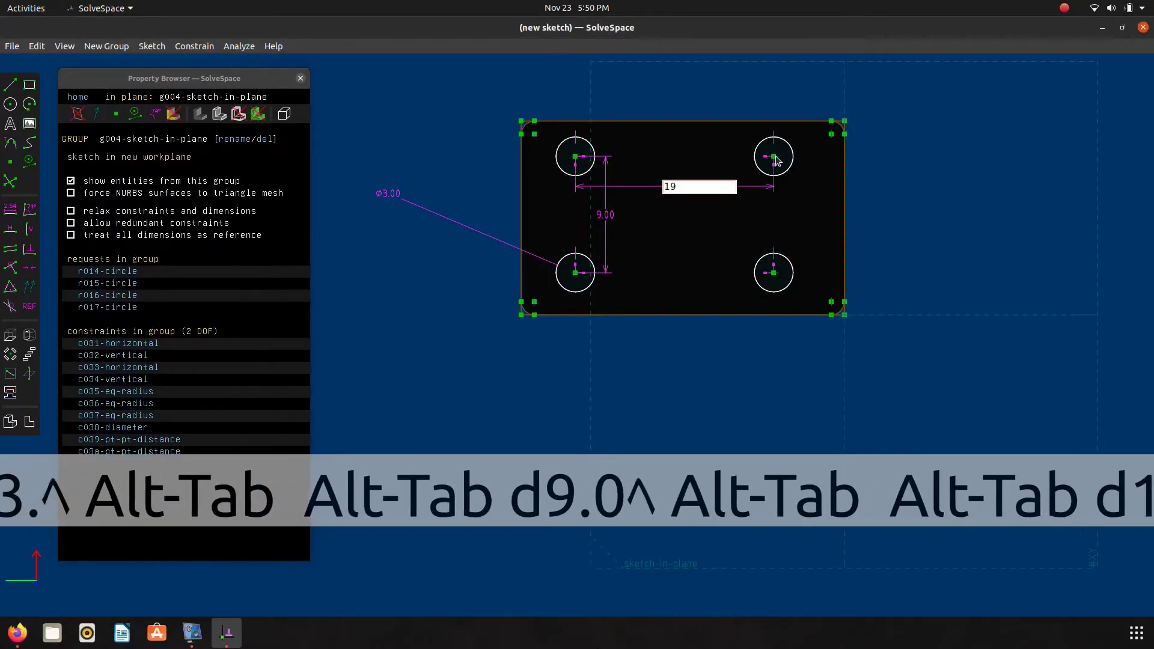
pyautogui.press('Return')
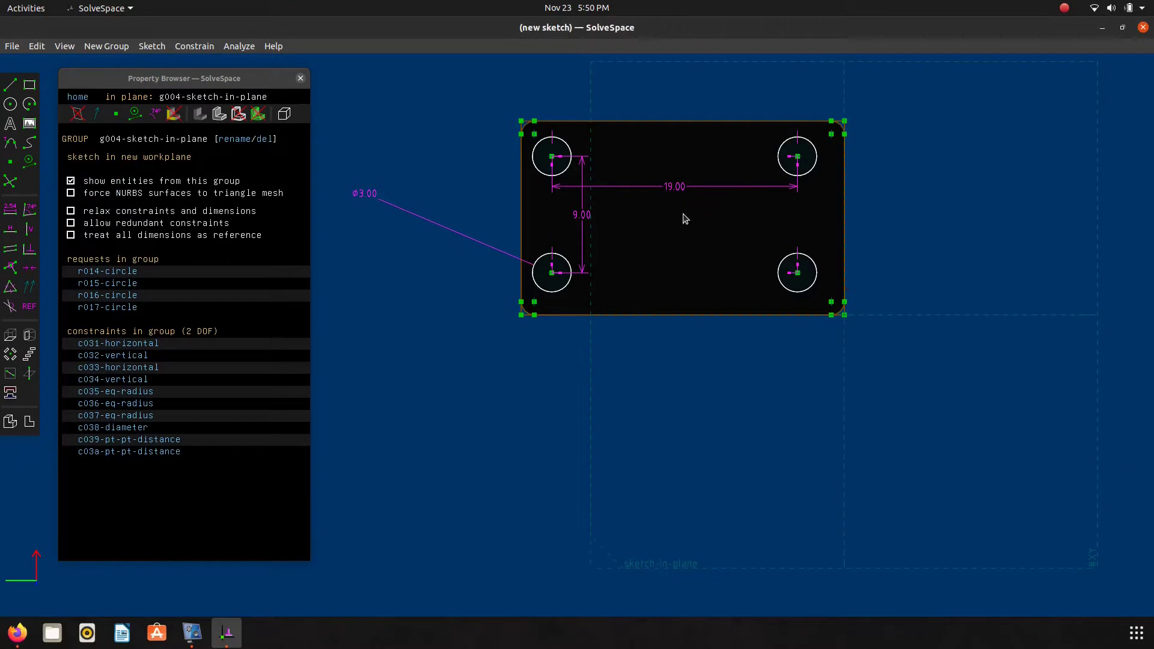
# Step: Check the hole's edge offset in Firefox, and set the upper-left circle centre's distance from the plate's top edge to 3.0 mm in SolveSpace
pyautogui.hotkey('alt', 'Tab')
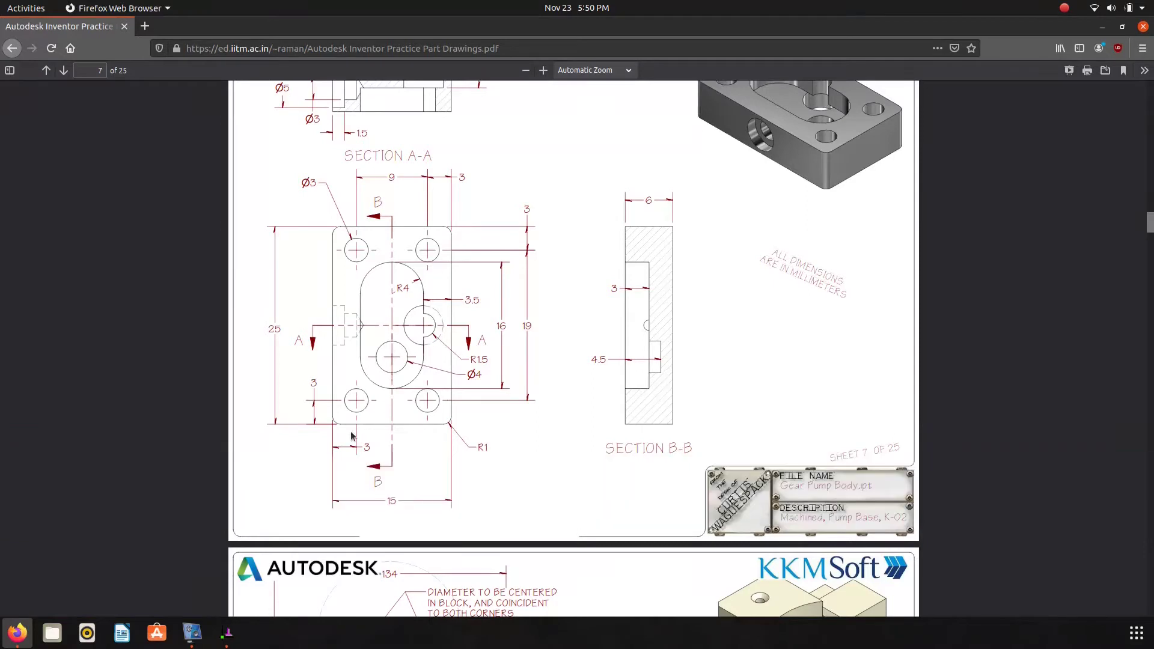
pyautogui.hotkey('alt', 'Tab')
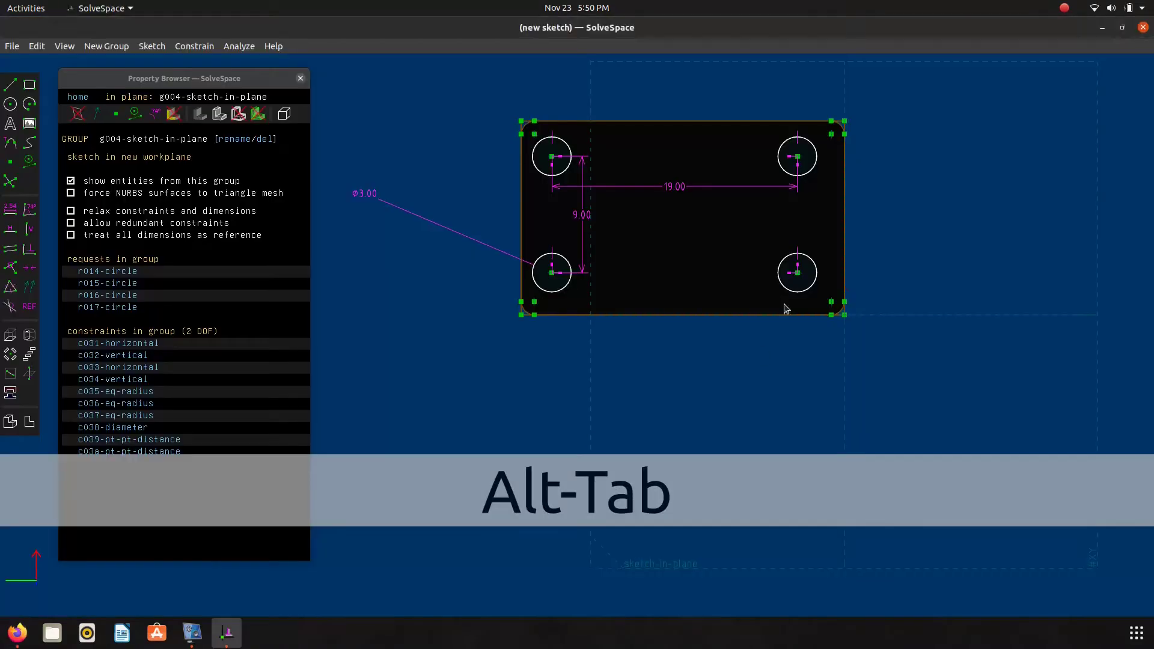
pyautogui.click(552, 157)
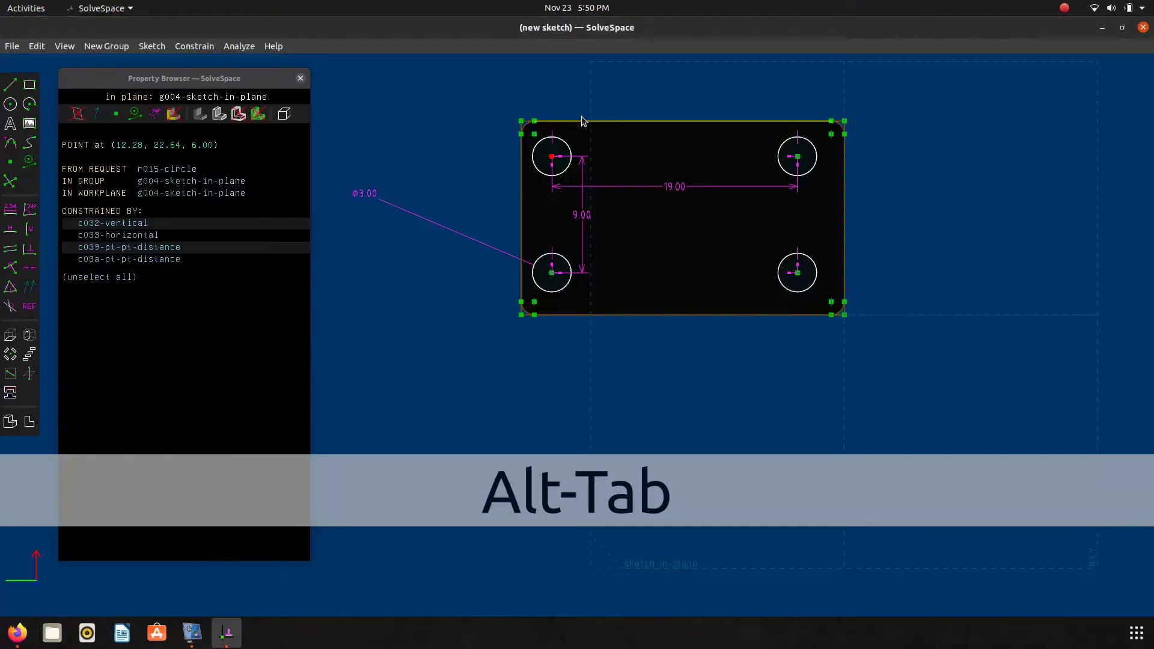
pyautogui.click(583, 122)
pyautogui.write('d2')
pyautogui.press('BackSpace')
pyautogui.write('3.0')
pyautogui.press('Return')
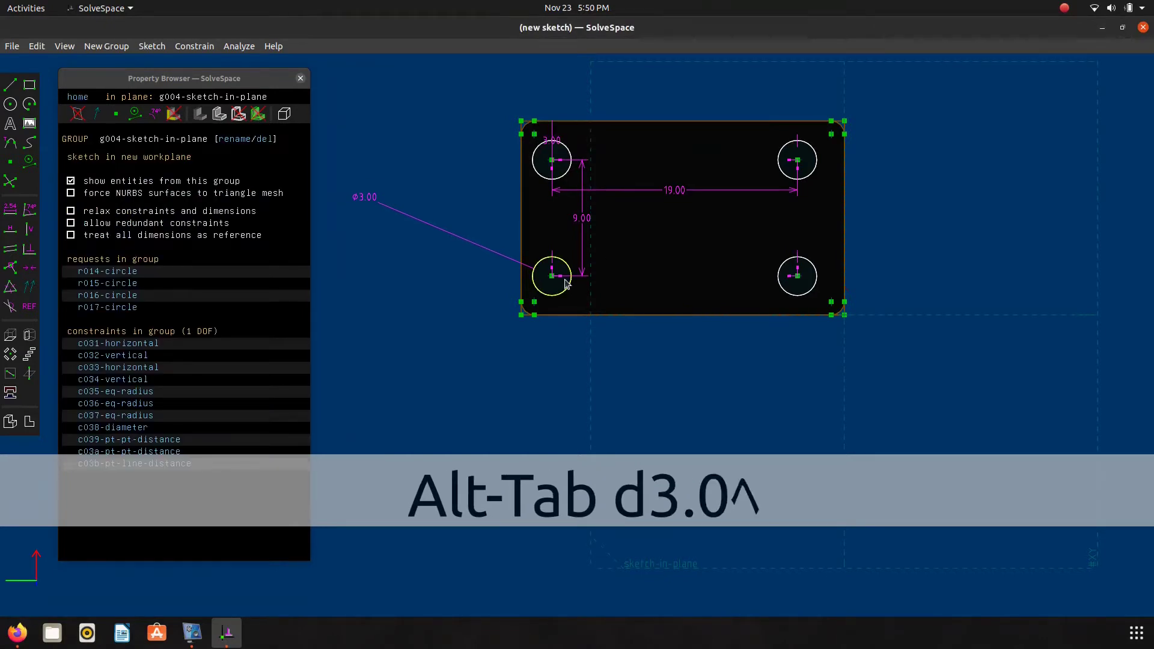
# Step: Set the upper-left circle centre's distance from the plate's left edge to 3.0 mm
pyautogui.click(552, 161)
pyautogui.click(521, 147)
pyautogui.write('d')
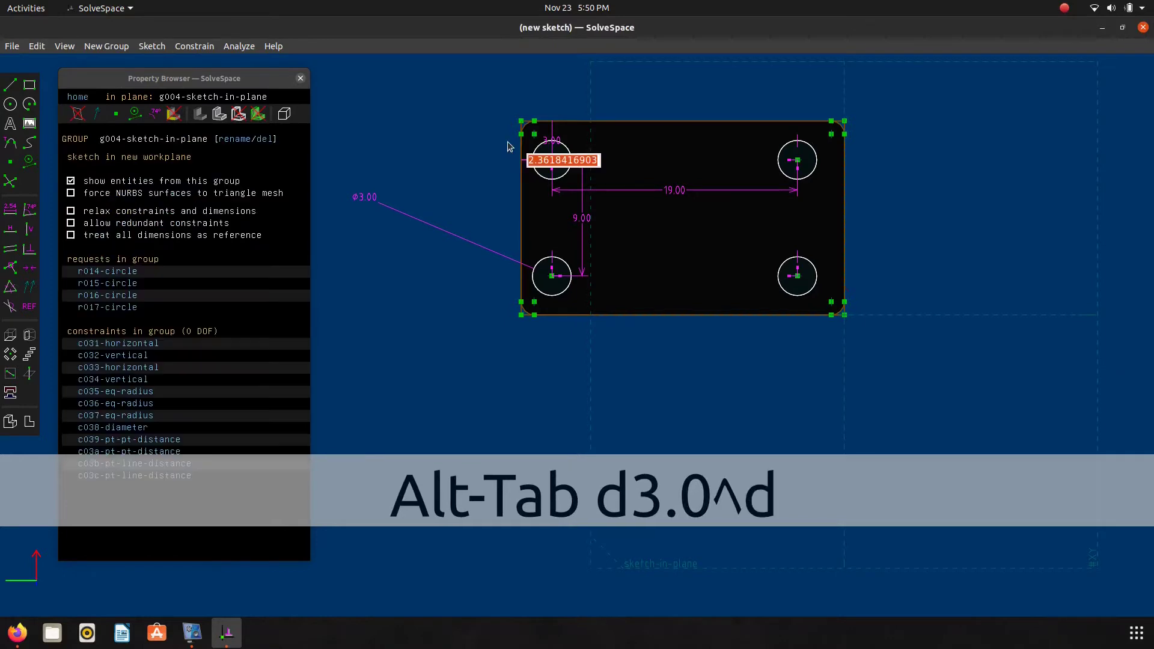
pyautogui.write('3.0')
pyautogui.press('Return')
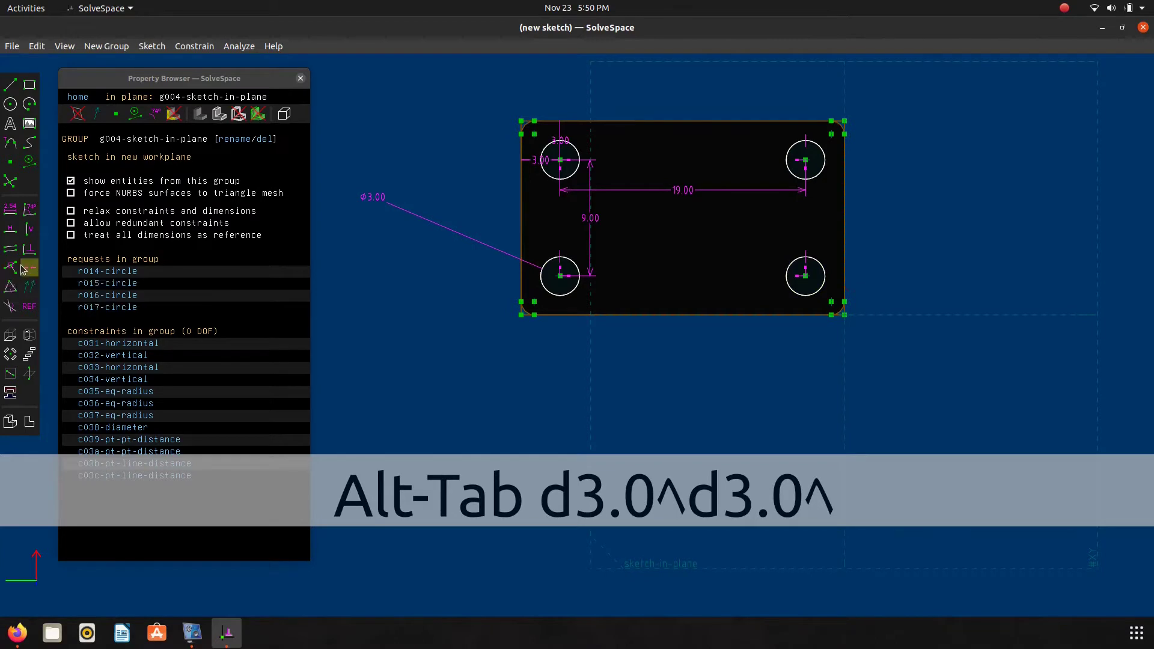
# Step: Extrude the four-circle sketch one-sided and set its solid model operation to difference
pyautogui.click(5, 337)
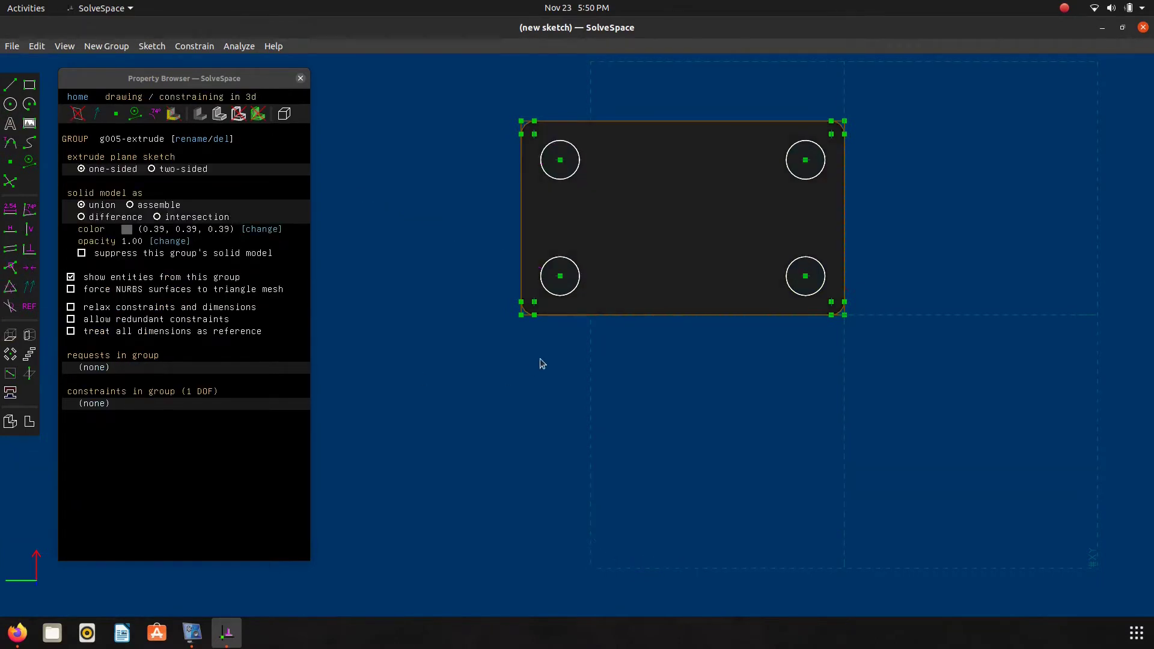
pyautogui.moveTo(547, 360); pyautogui.dragTo(547, 310, button='middle')
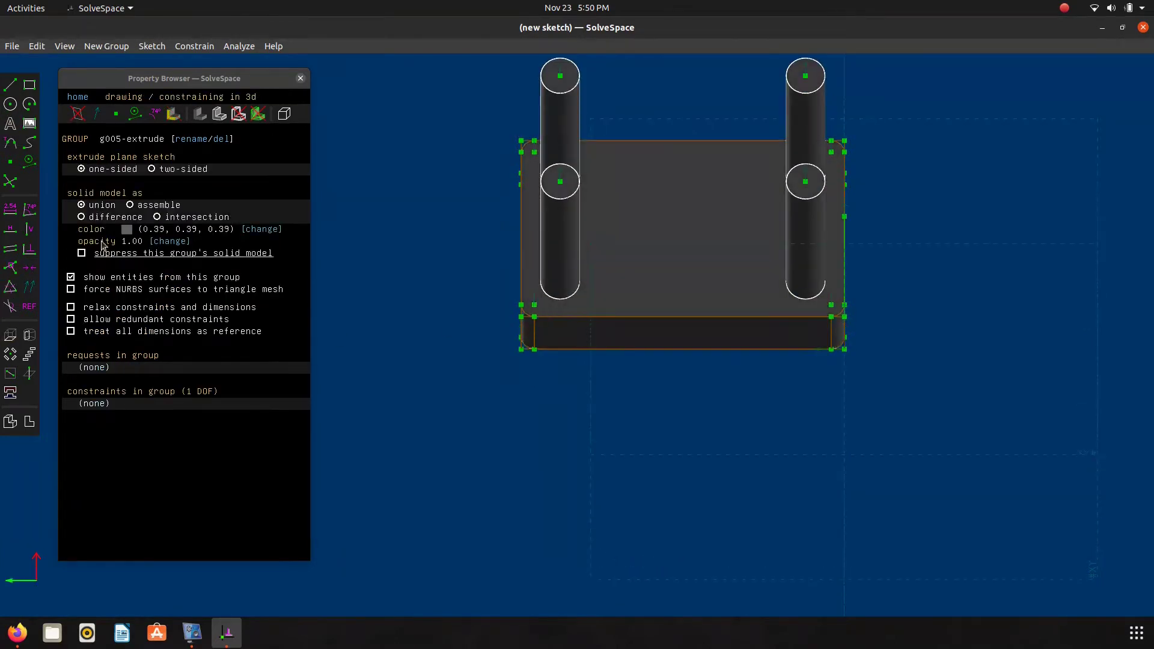
pyautogui.click(96, 217)
# Step: Constrain the hole extrusion's end point onto the plate's bottom face so the four holes cut exactly through
pyautogui.click(569, 387)
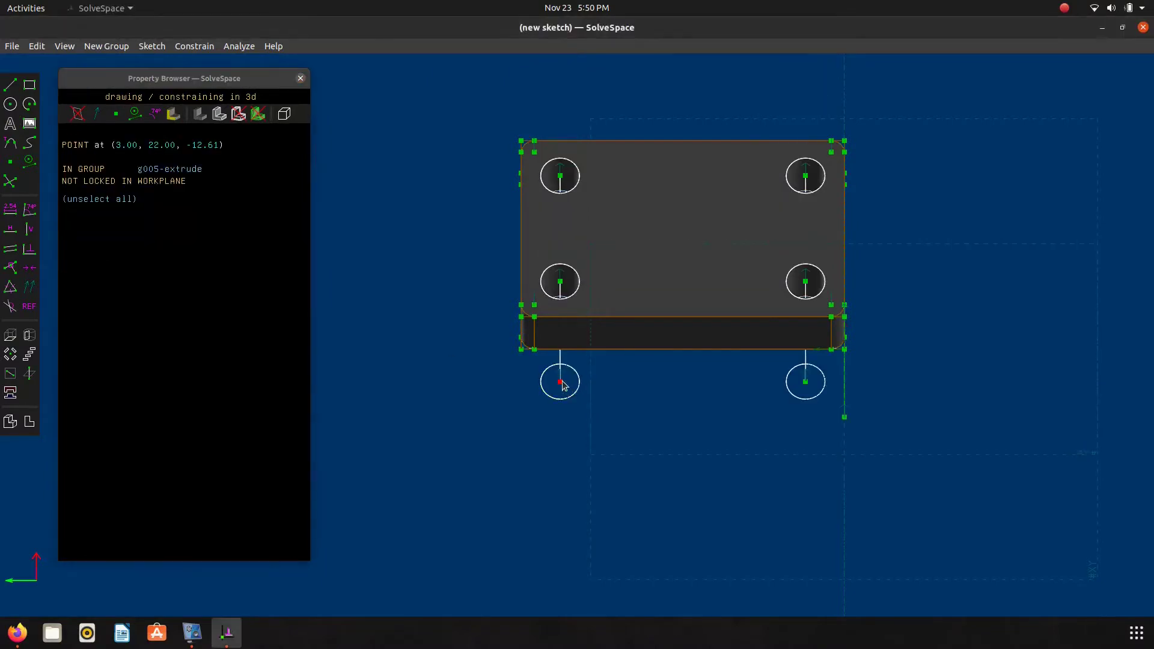
pyautogui.moveTo(663, 338); pyautogui.dragTo(664, 148, button='middle')
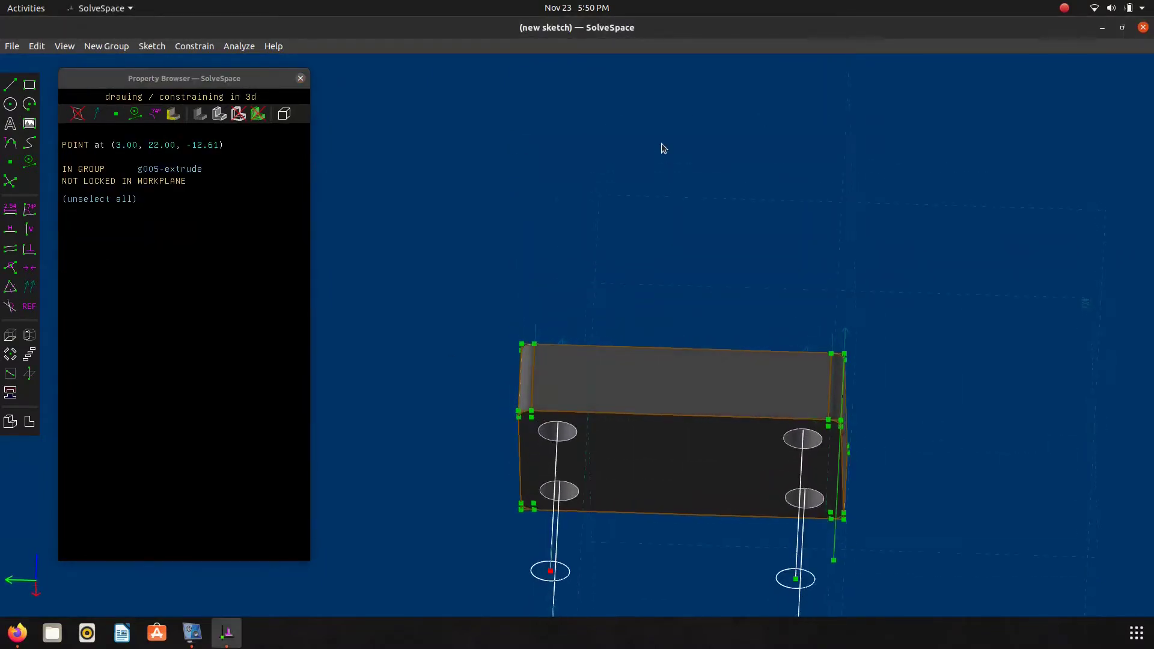
pyautogui.click(662, 452)
pyautogui.click(655, 480)
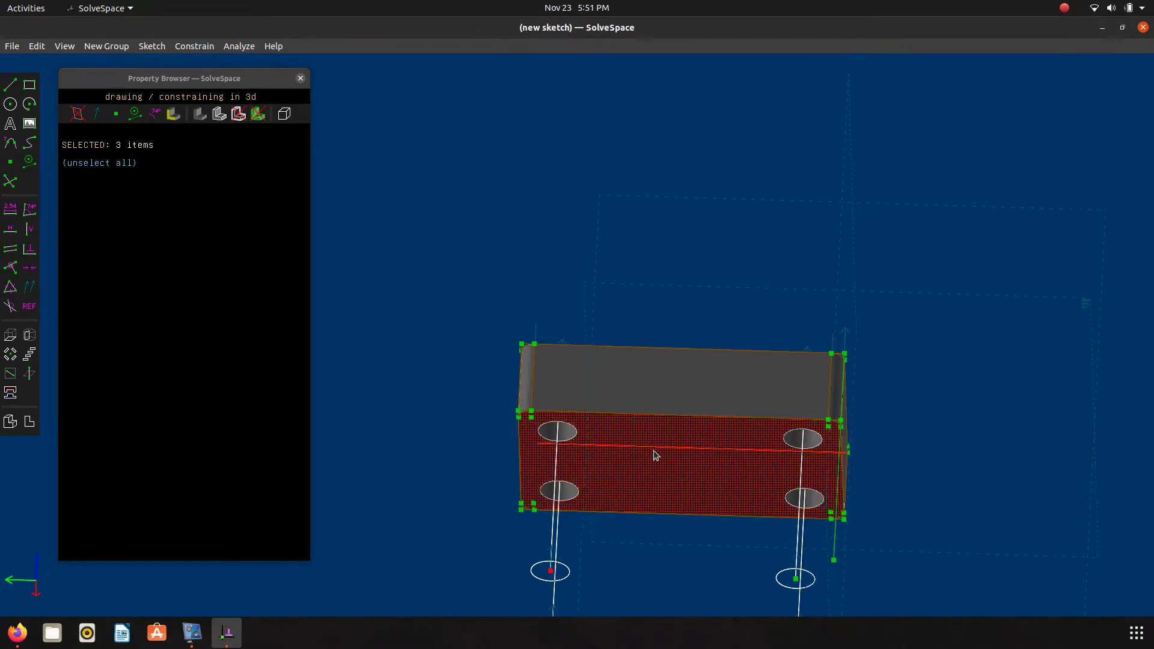
pyautogui.click(654, 453)
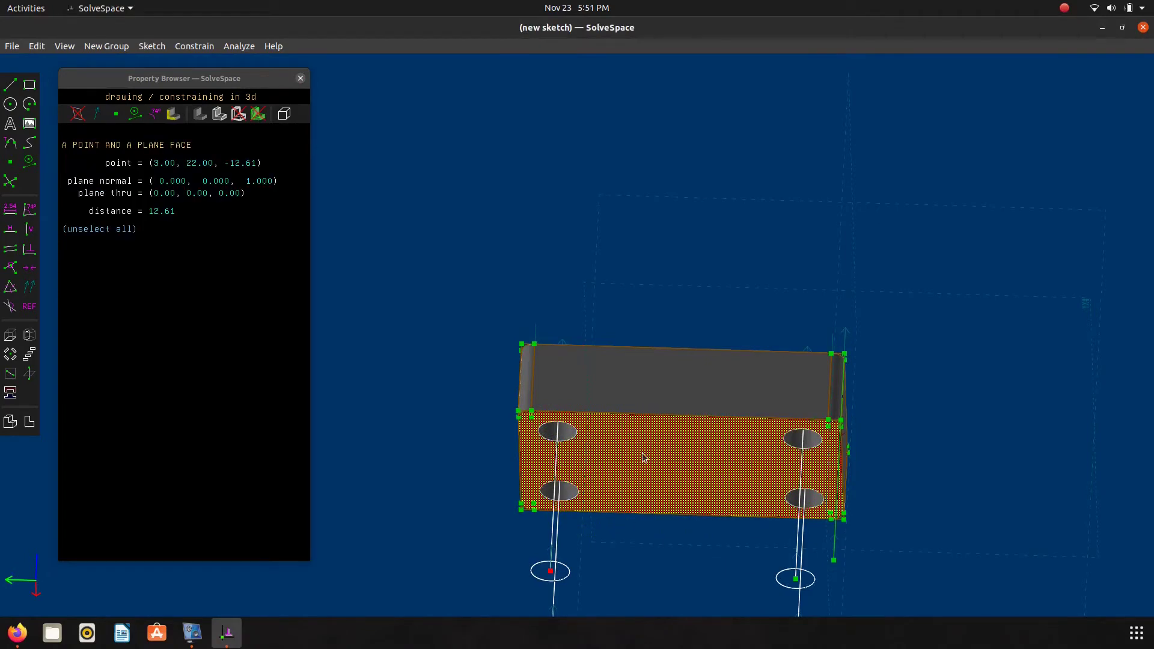
pyautogui.press('o')
pyautogui.moveTo(639, 388); pyautogui.dragTo(572, 475, button='middle')
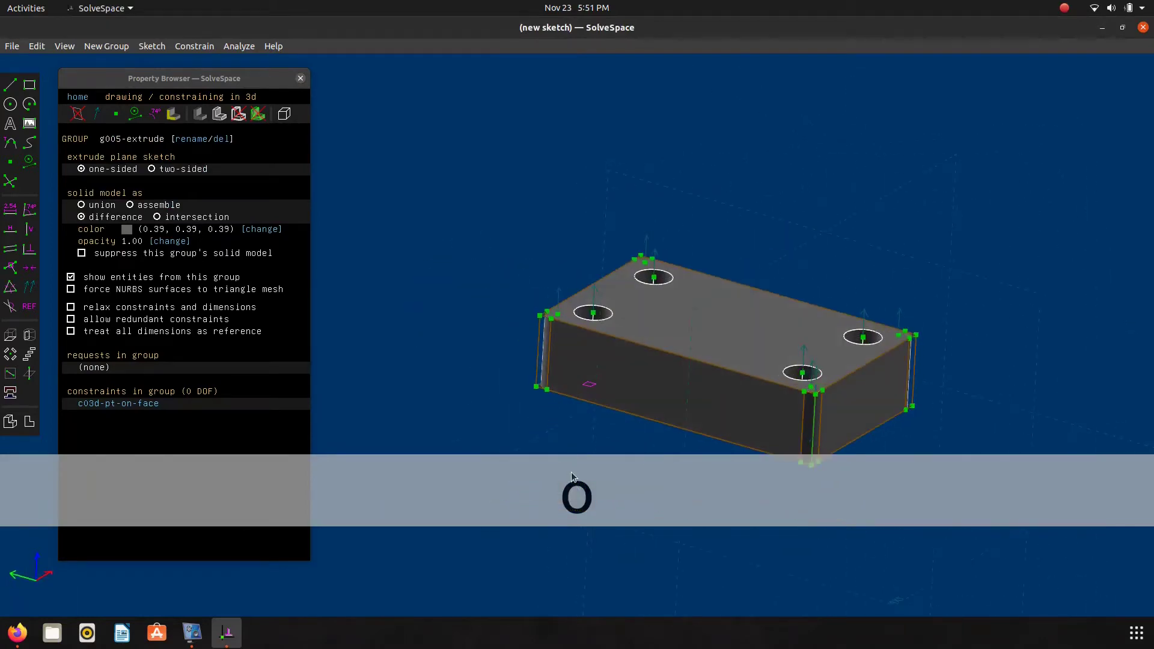
# Step: Check the pocket on the drawing in Firefox, and create a SolveSpace sketch workplane on the plate's top face from a corner point and its two adjoining edges
pyautogui.hotkey('alt', 'Tab')
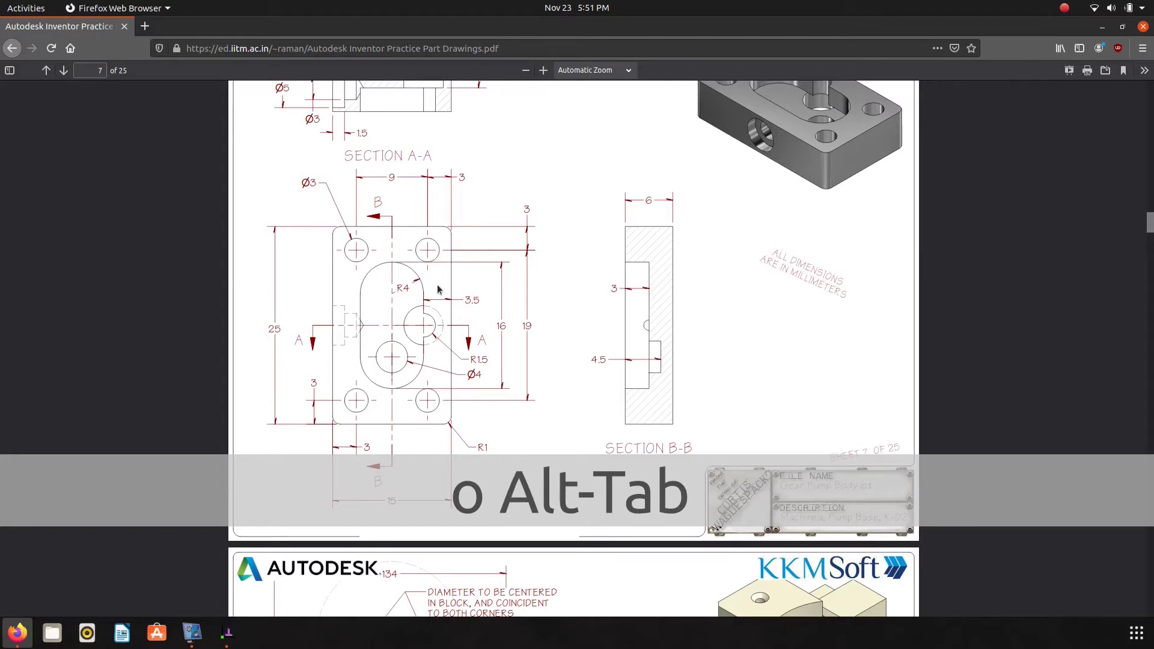
pyautogui.keyDown('ctrl'); pyautogui.scroll(2, 568, 337); pyautogui.keyUp('ctrl')
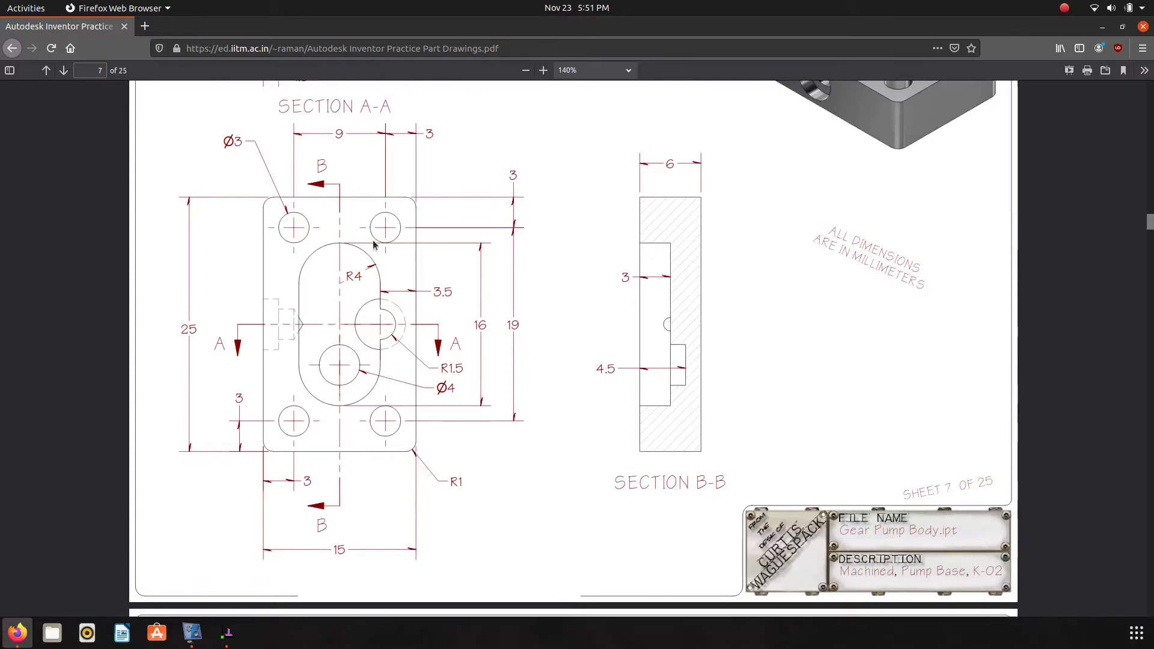
pyautogui.hotkey('alt', 'Tab')
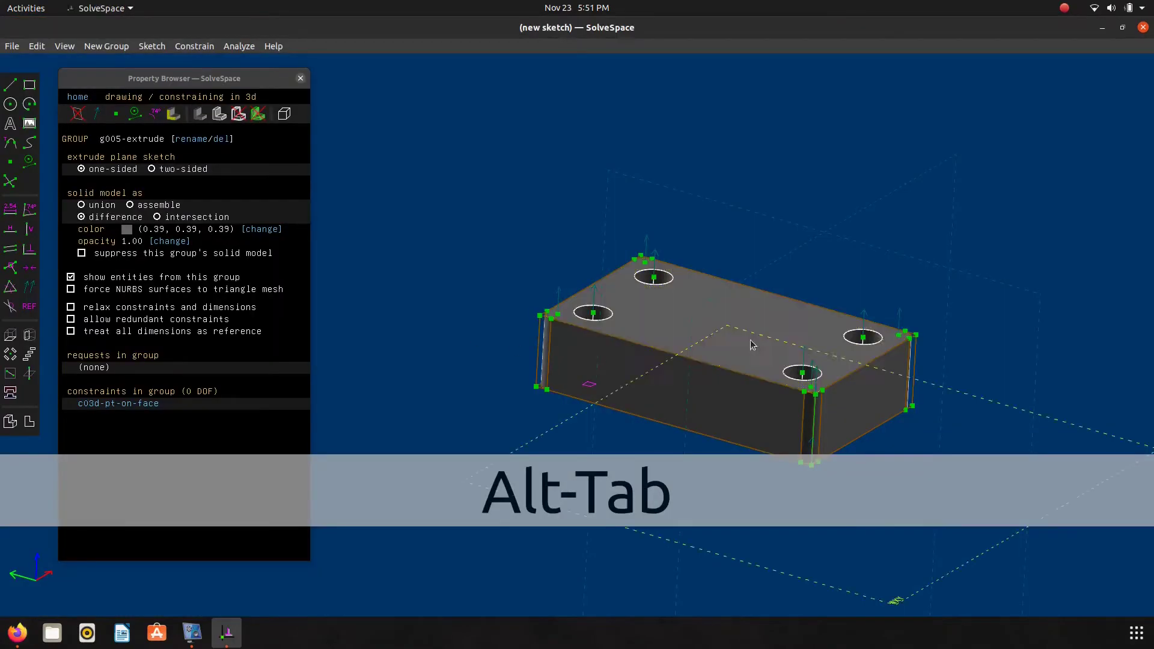
pyautogui.click(763, 378)
pyautogui.click(817, 396)
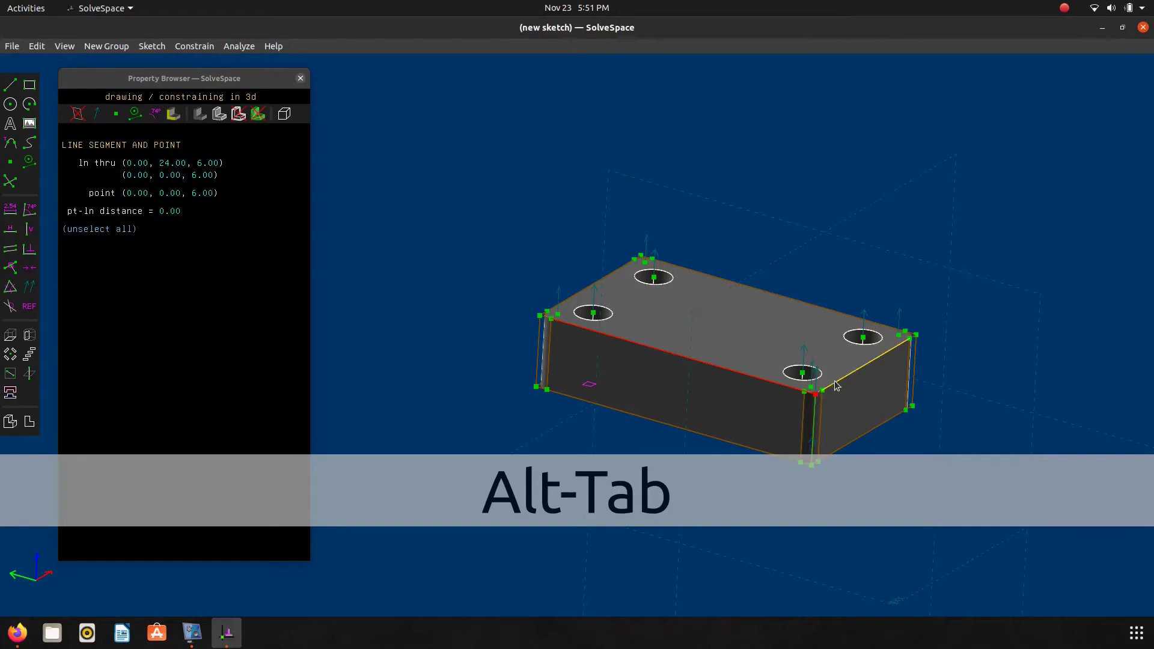
pyautogui.click(837, 386)
pyautogui.hotkey('shift', 'w')
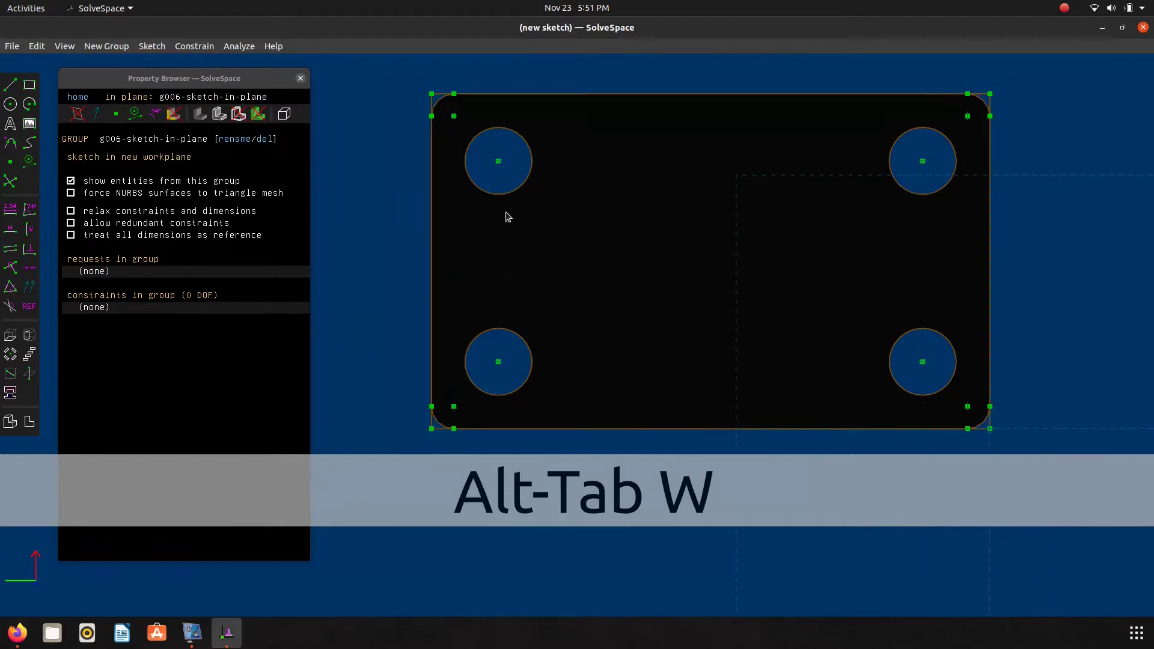
# Step: Sketch a horizontal slot about 6 mm wide between the four holes, using two end arcs joined by two horizontal lines
pyautogui.press('a')
pyautogui.click(606, 201)
pyautogui.click(601, 335)
pyautogui.press('a')
pyautogui.click(859, 334)
pyautogui.press('s')
pyautogui.click(606, 201)
pyautogui.click(847, 201)
pyautogui.press('s')
pyautogui.click(601, 335)
pyautogui.click(859, 334)
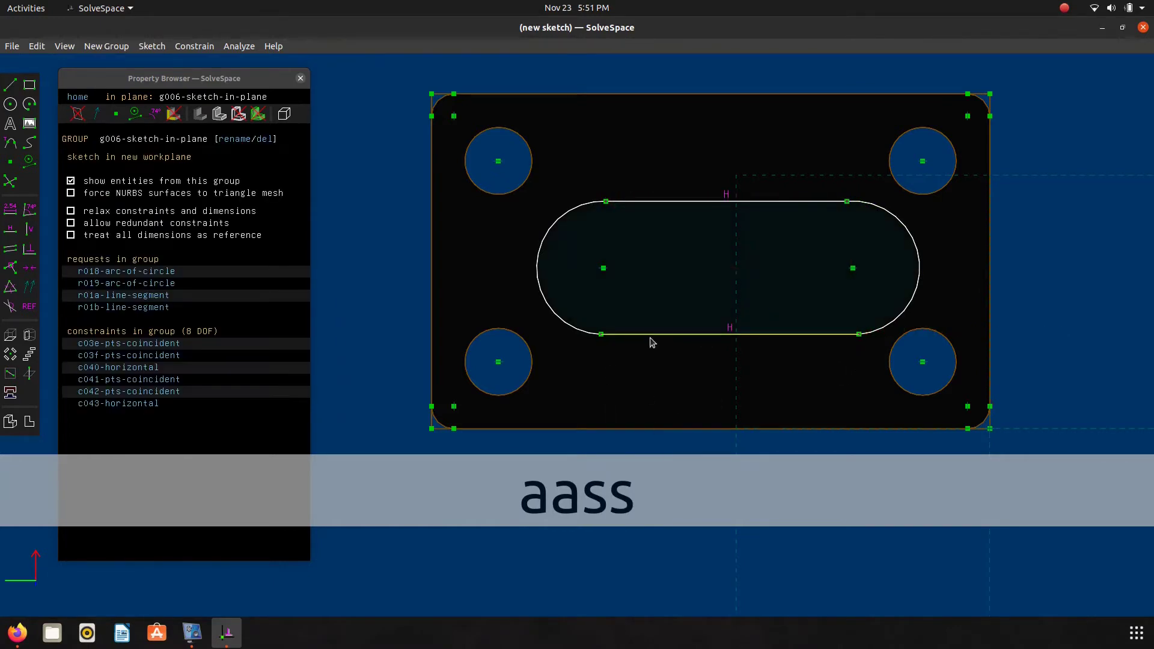
# Step: Constrain each slot arc's centre vertically in line with that arc's lower endpoint
pyautogui.click(601, 335)
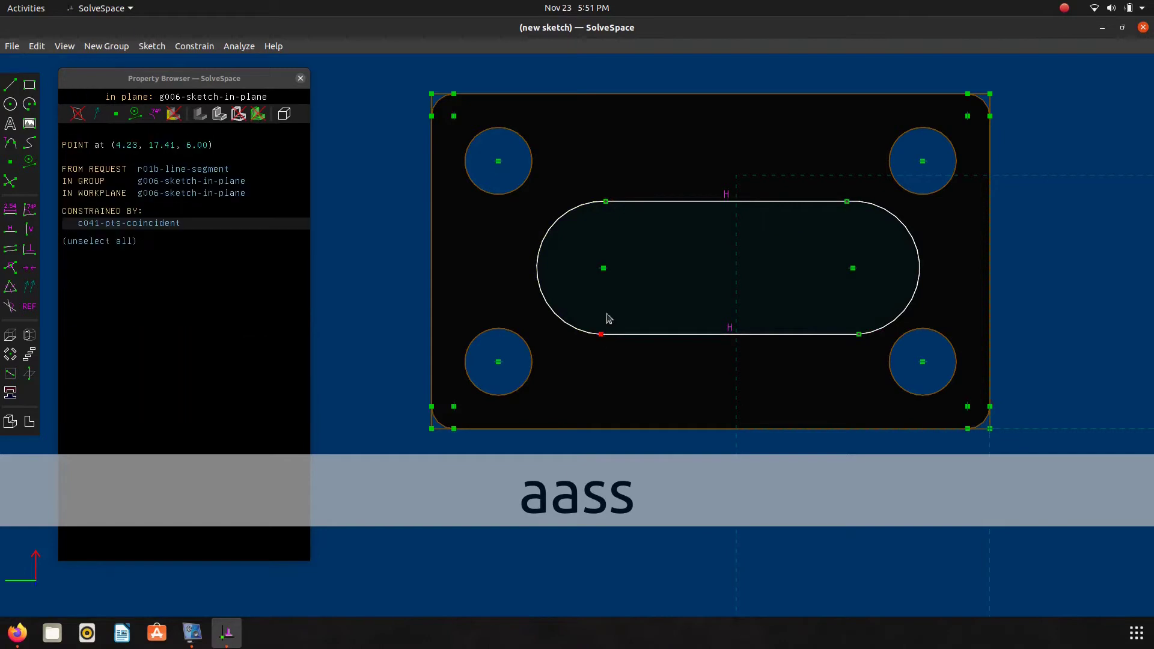
pyautogui.click(603, 269)
pyautogui.press('v')
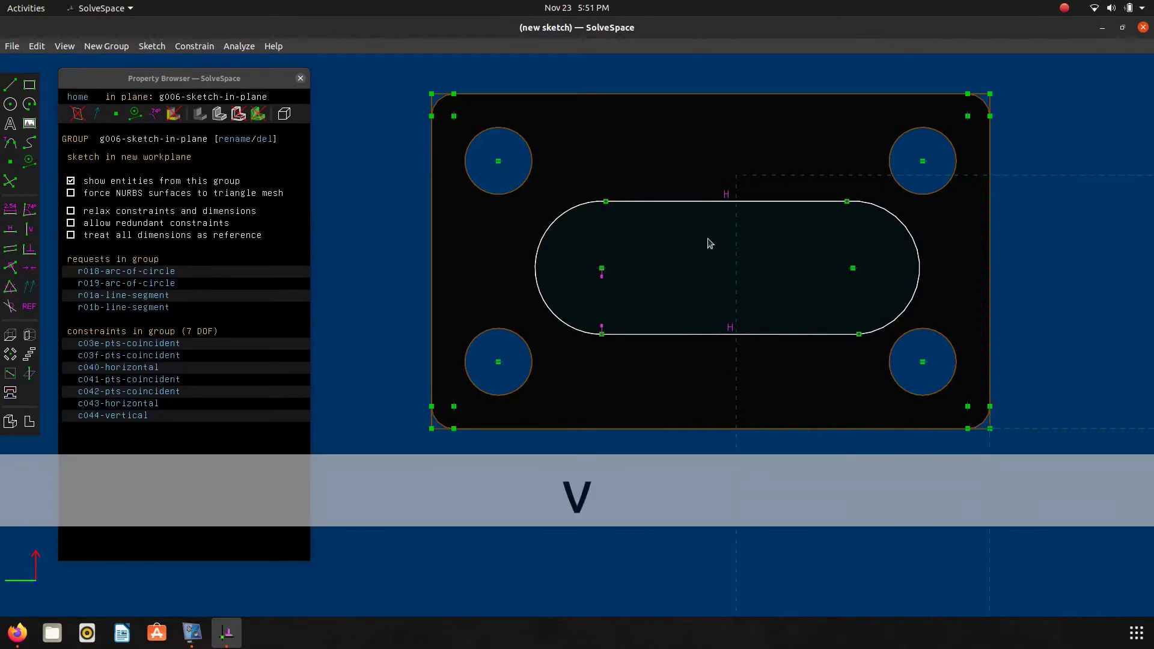
pyautogui.click(853, 268)
pyautogui.click(859, 334)
pyautogui.press('c')
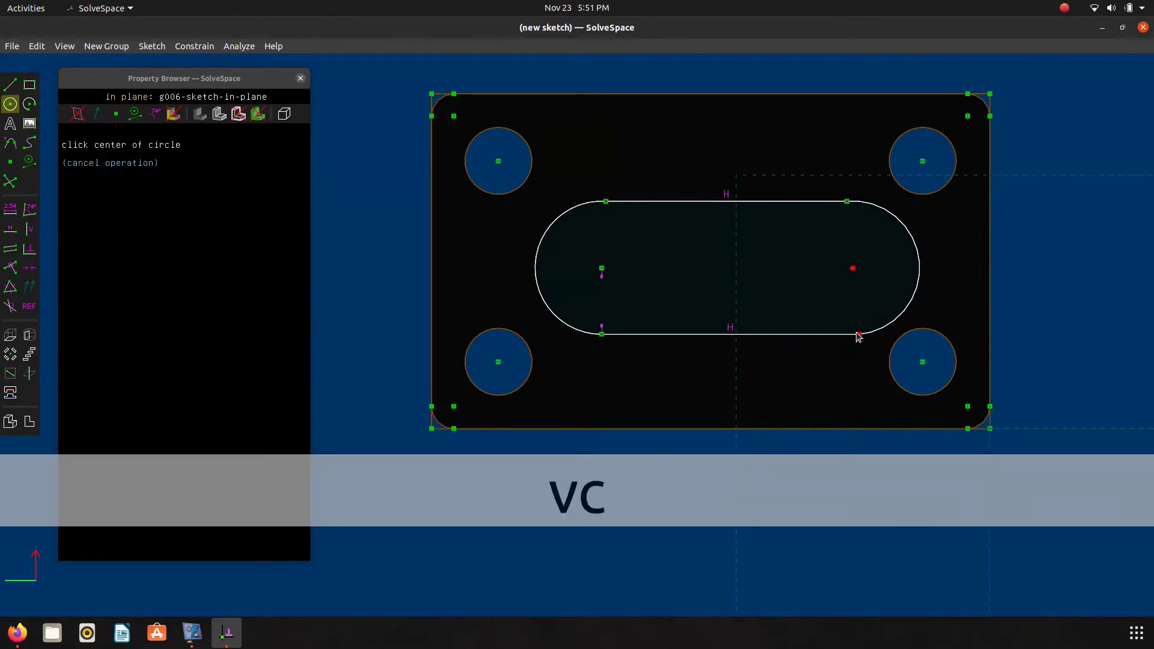
pyautogui.press('v')
pyautogui.click(857, 268)
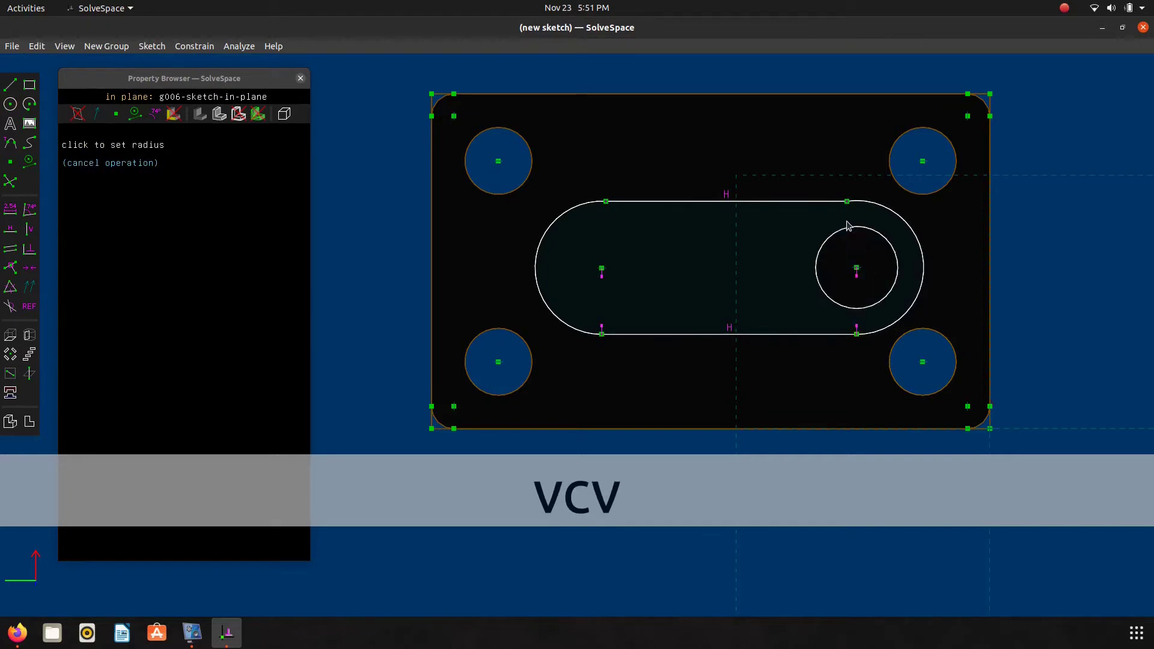
pyautogui.press('Escape')
pyautogui.press('Escape')
pyautogui.click(842, 247)
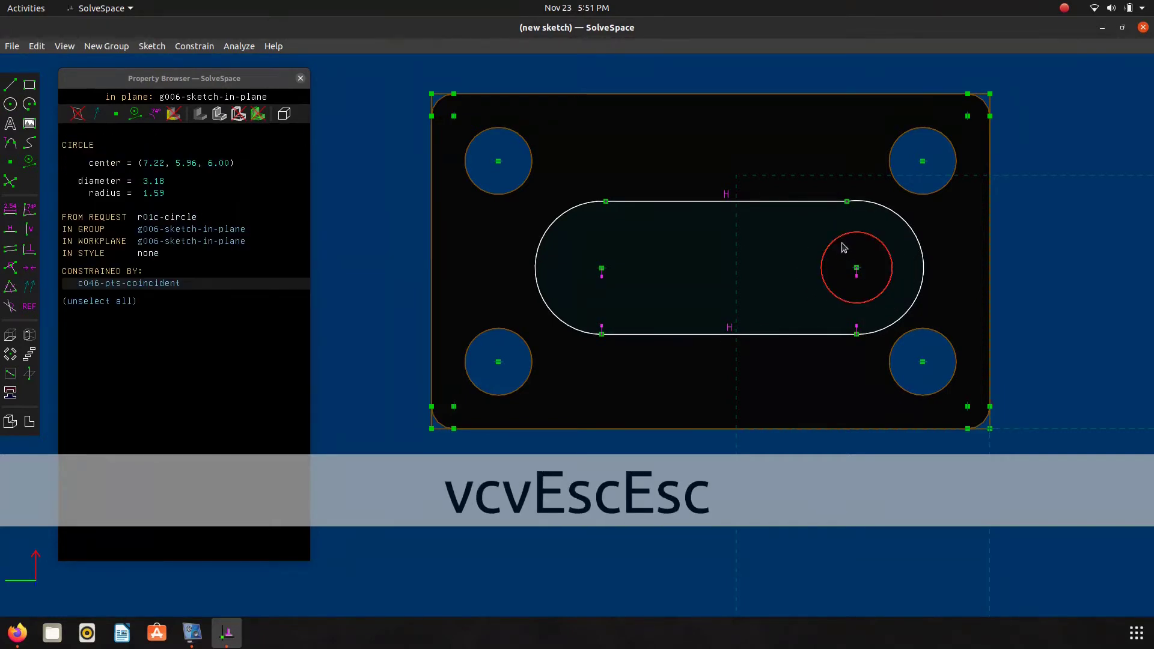
pyautogui.press('Delete')
# Step: Constrain each slot arc's centre vertically in line with that arc's upper endpoint
pyautogui.click(857, 269)
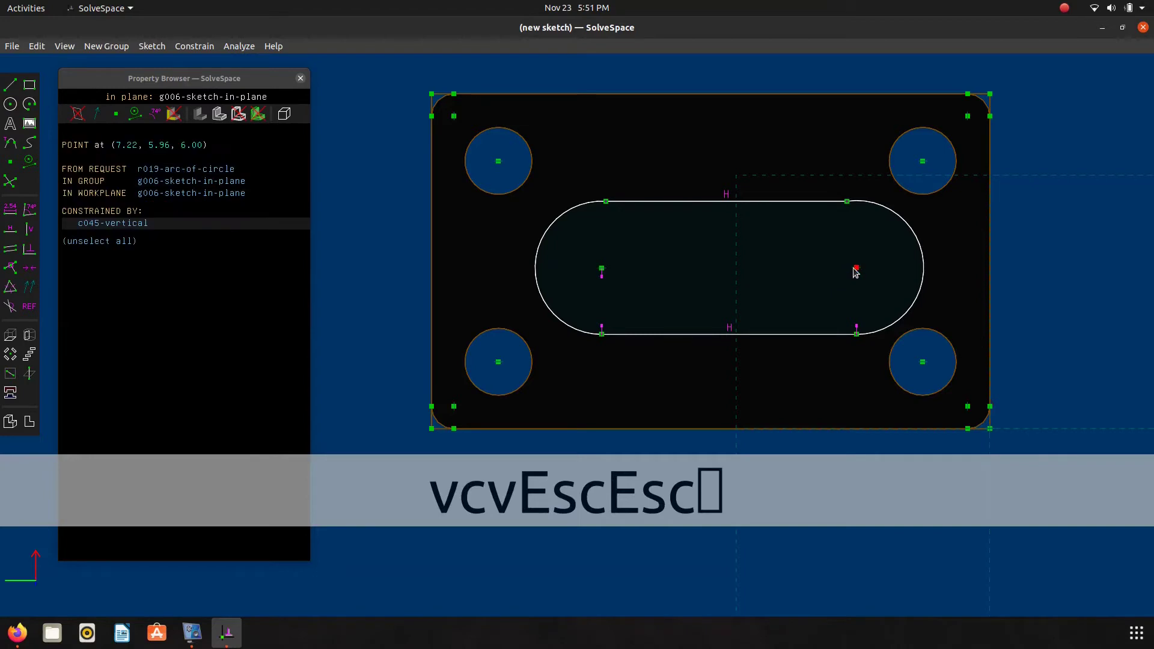
pyautogui.click(847, 203)
pyautogui.press('v')
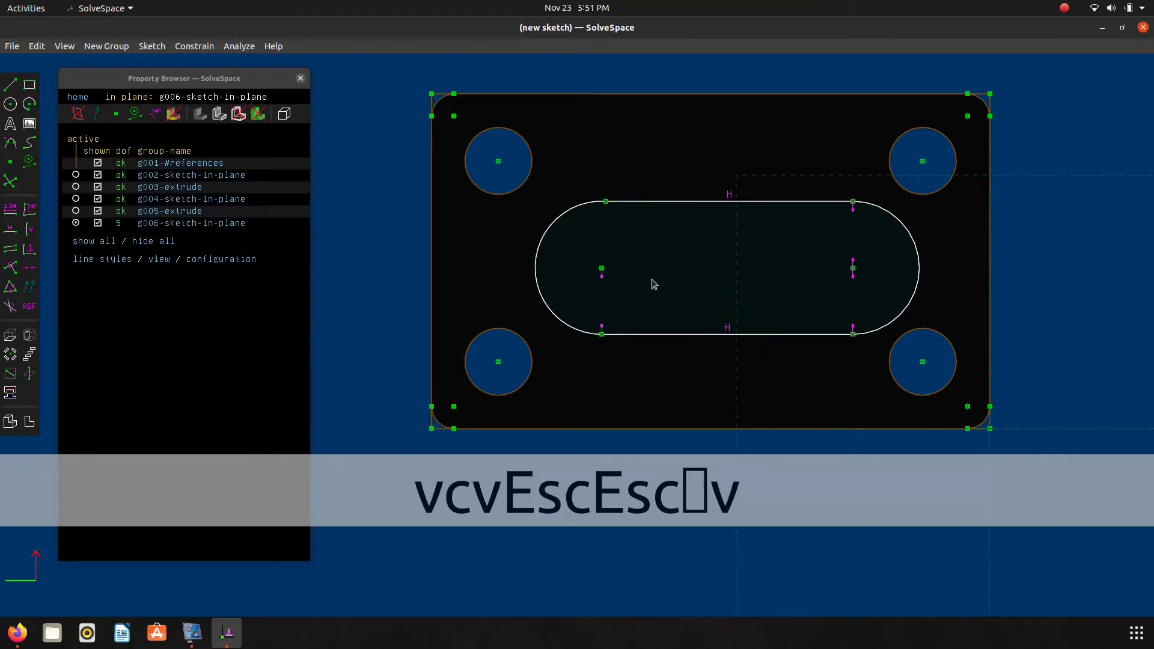
pyautogui.click(602, 269)
pyautogui.click(607, 203)
pyautogui.press('v')
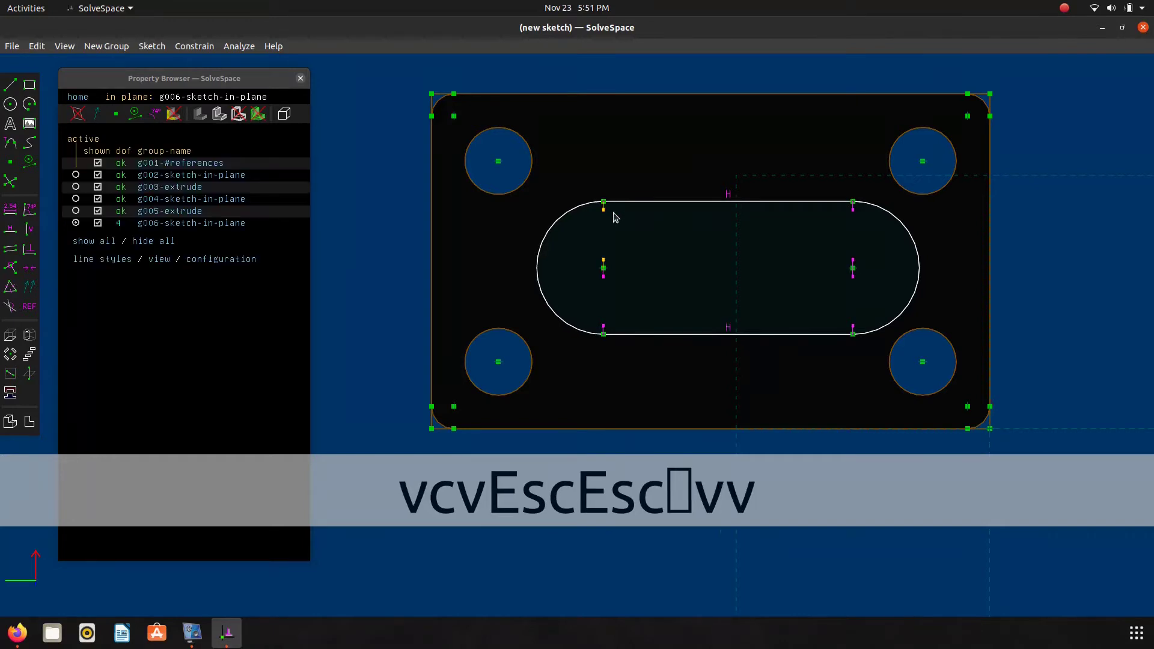
# Step: Check the slot's end radius on the drawing in Firefox, and set the left slot arc's diameter to 8.0 mm in SolveSpace
pyautogui.hotkey('alt', 'Tab')
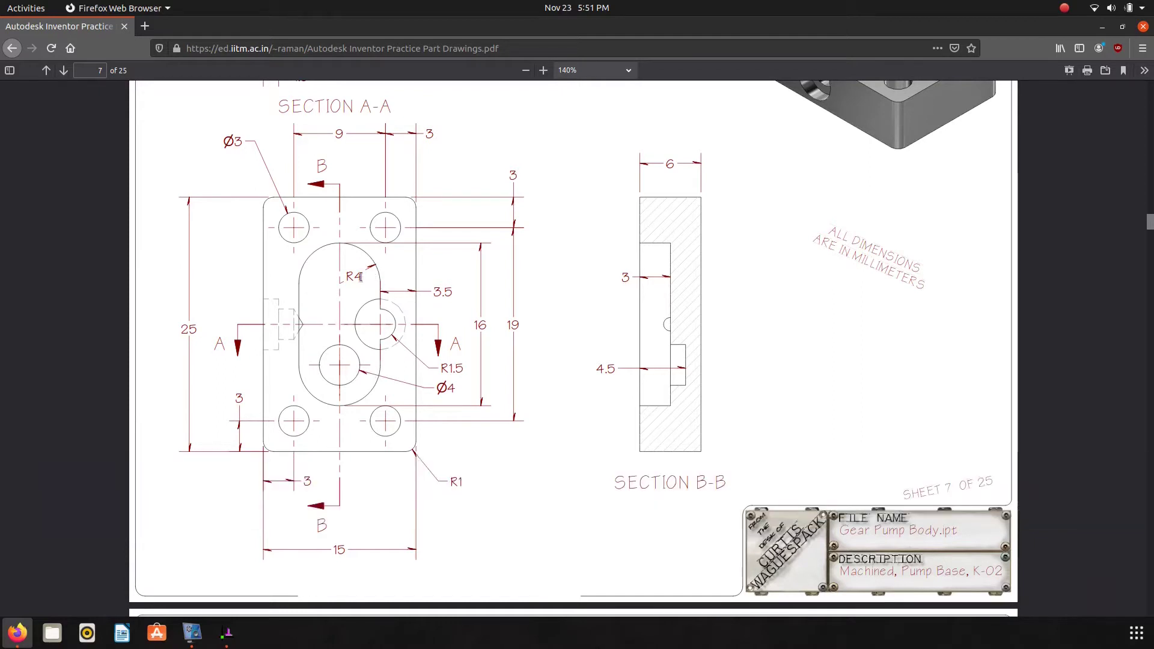
pyautogui.hotkey('alt', 'Tab')
pyautogui.click(539, 249)
pyautogui.write('d')
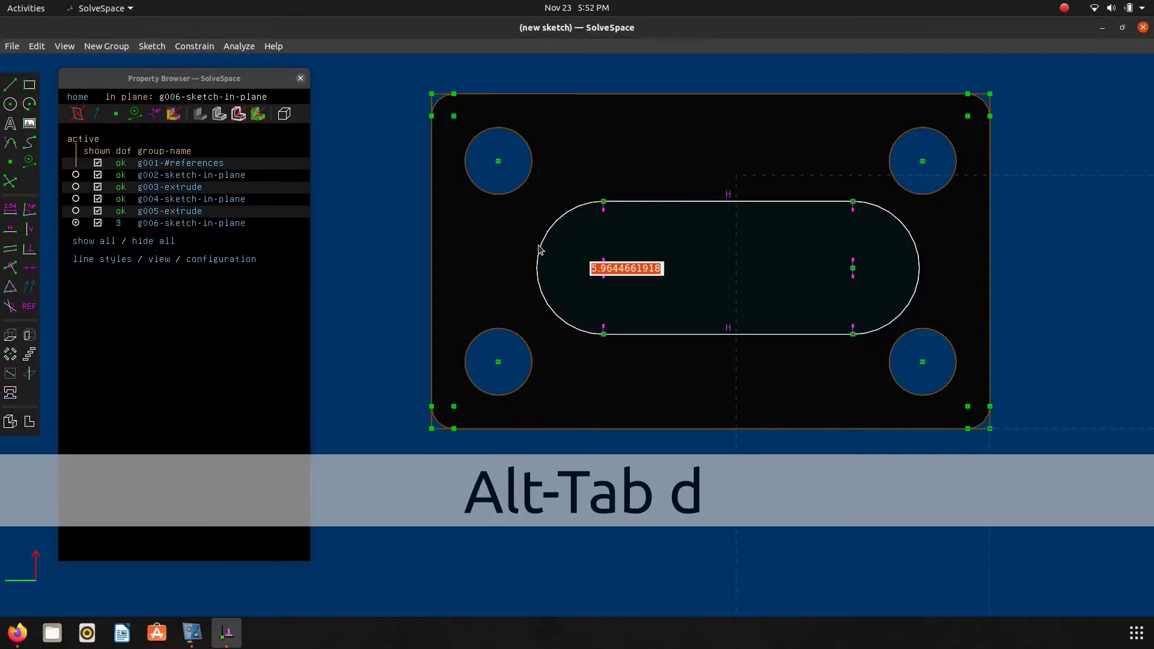
pyautogui.write('8.0')
pyautogui.press('Return')
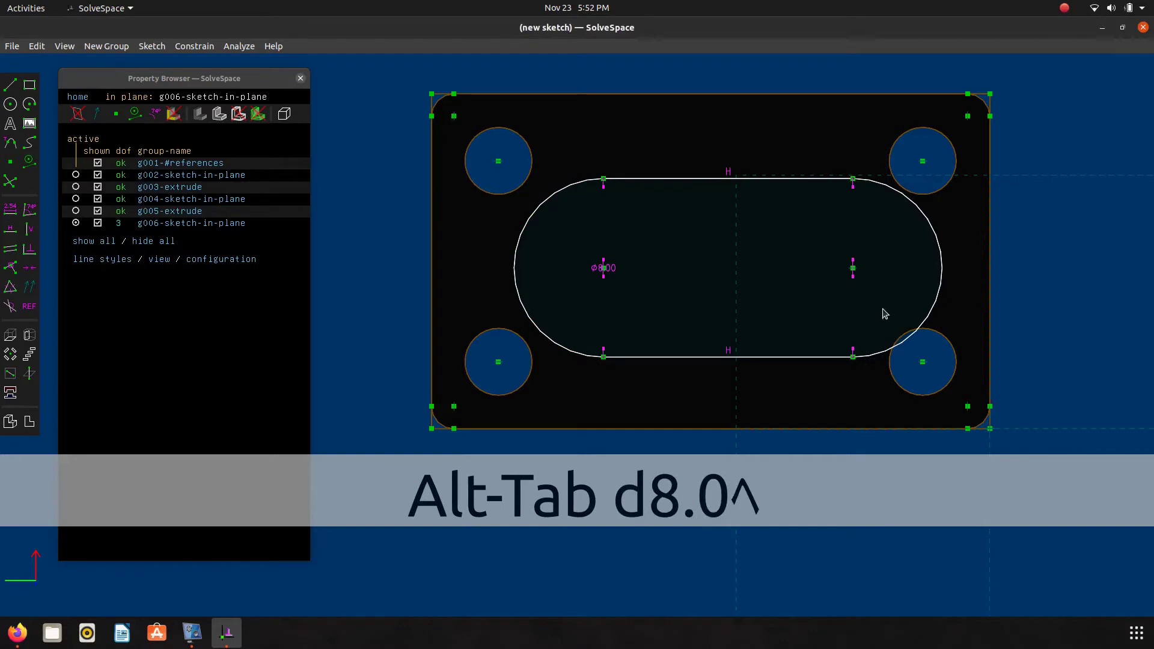
# Step: Try to constrain the slot's two end arcs to equal radius, and undo that constraint
pyautogui.click(899, 354)
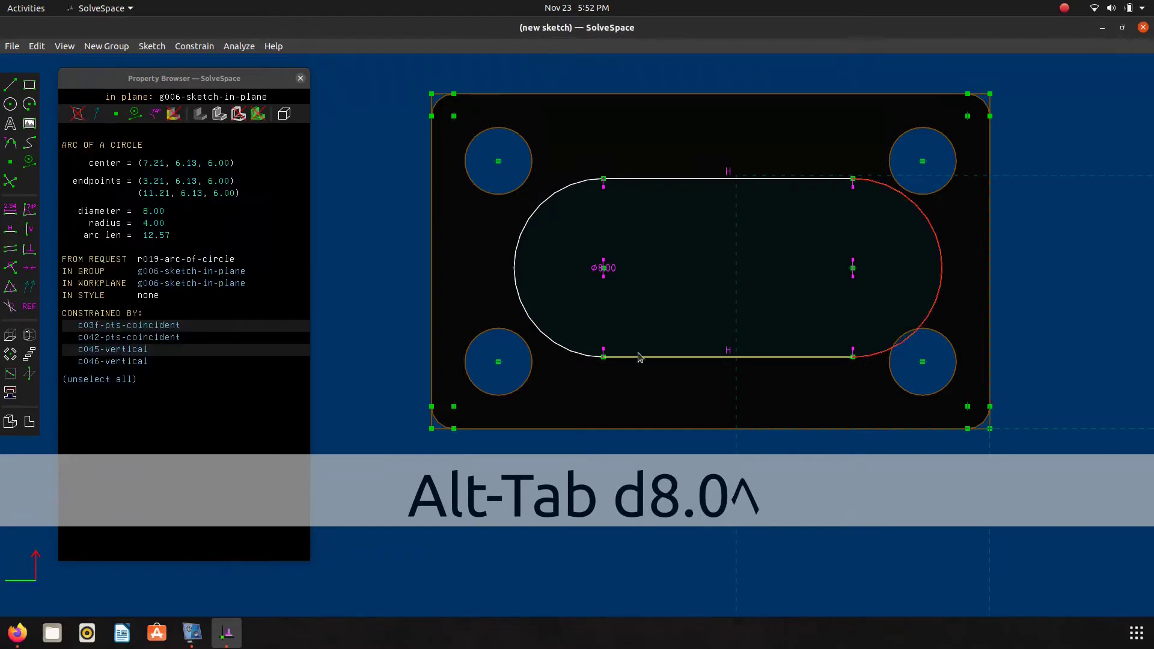
pyautogui.click(574, 353)
pyautogui.press('q')
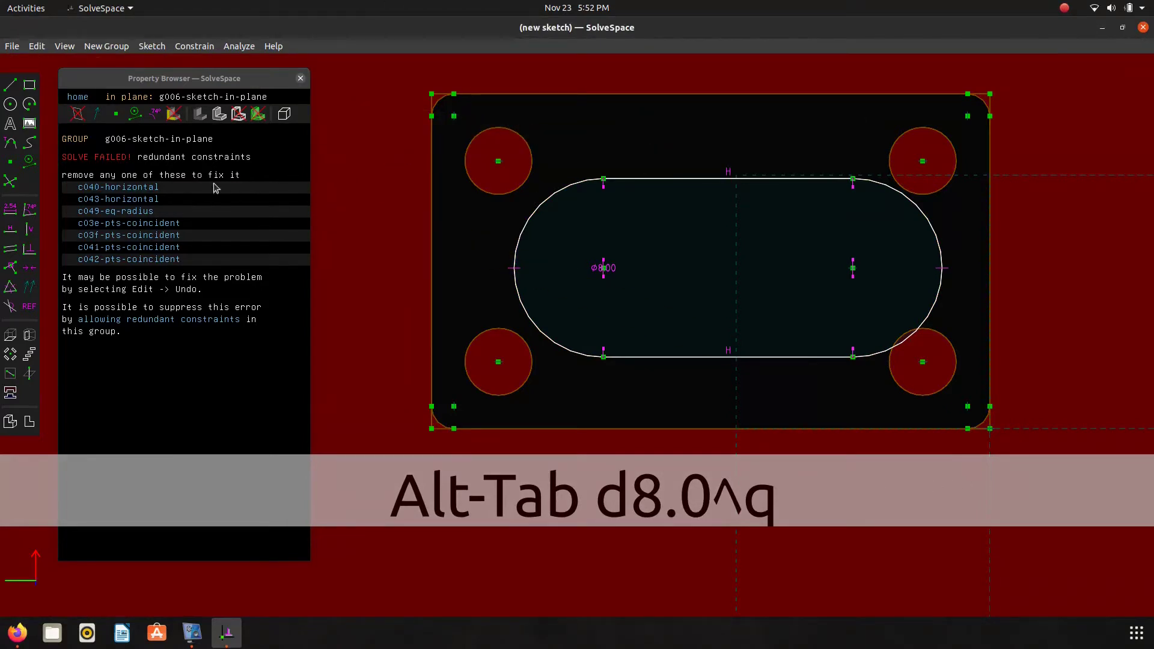
pyautogui.hotkey('ctrl', 'z')
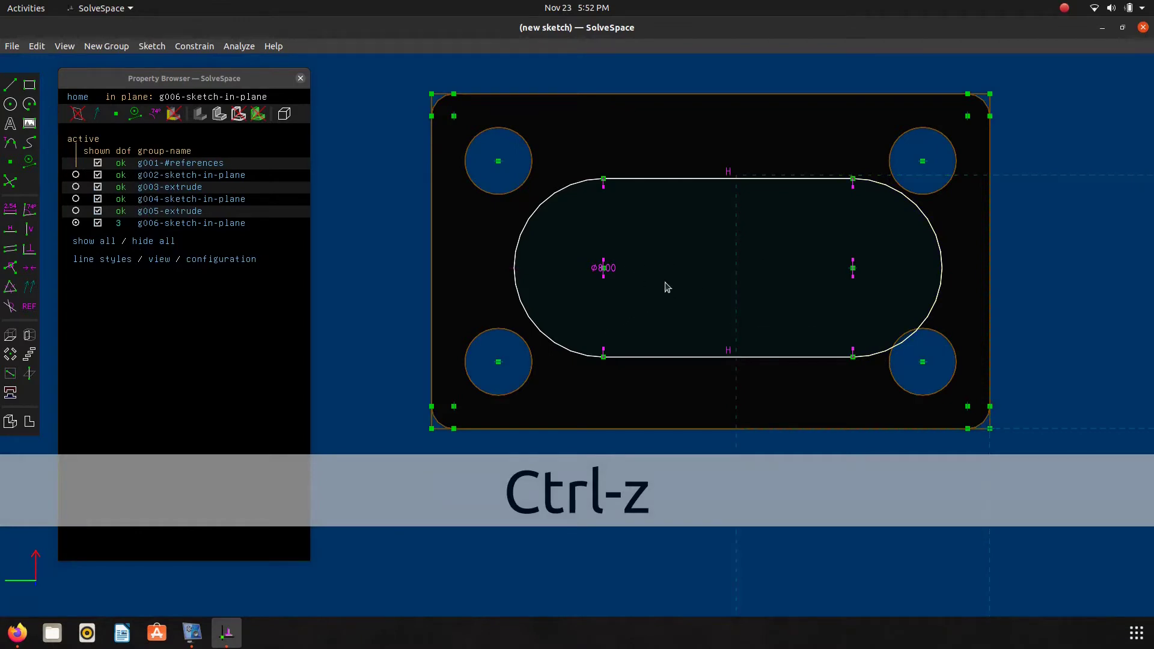
# Step: Check the slot's edge offset in Firefox, and set the slot's upper-left tangent point 3.5 mm from the plate's top edge in SolveSpace
pyautogui.hotkey('alt', 'Tab')
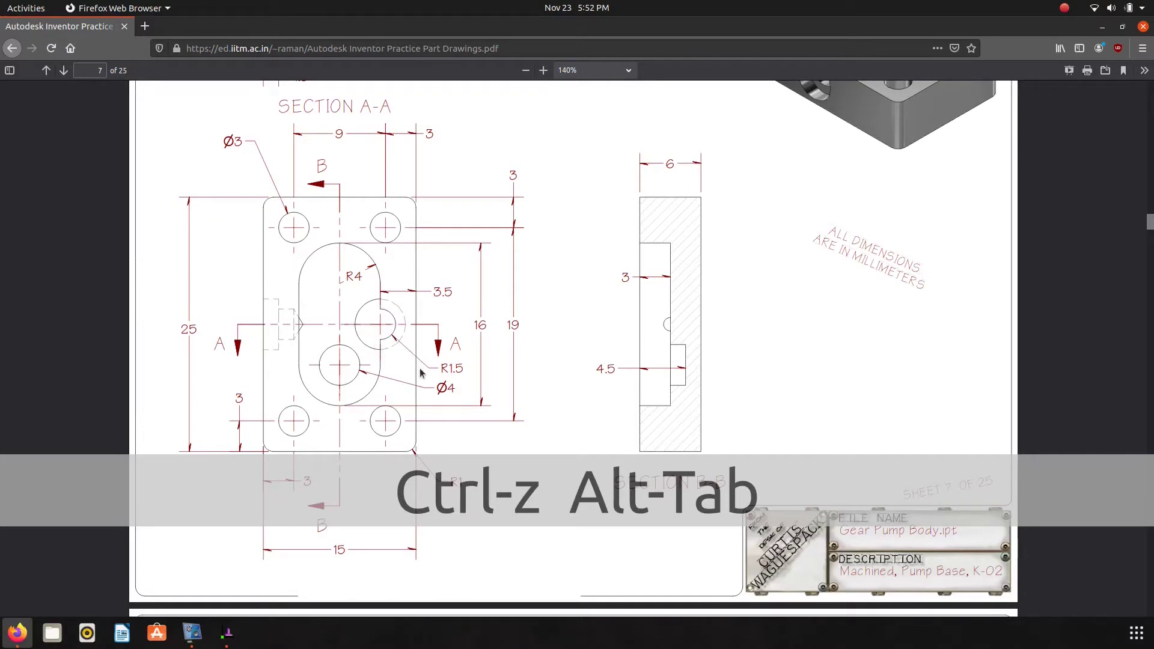
pyautogui.hotkey('alt', 'Tab')
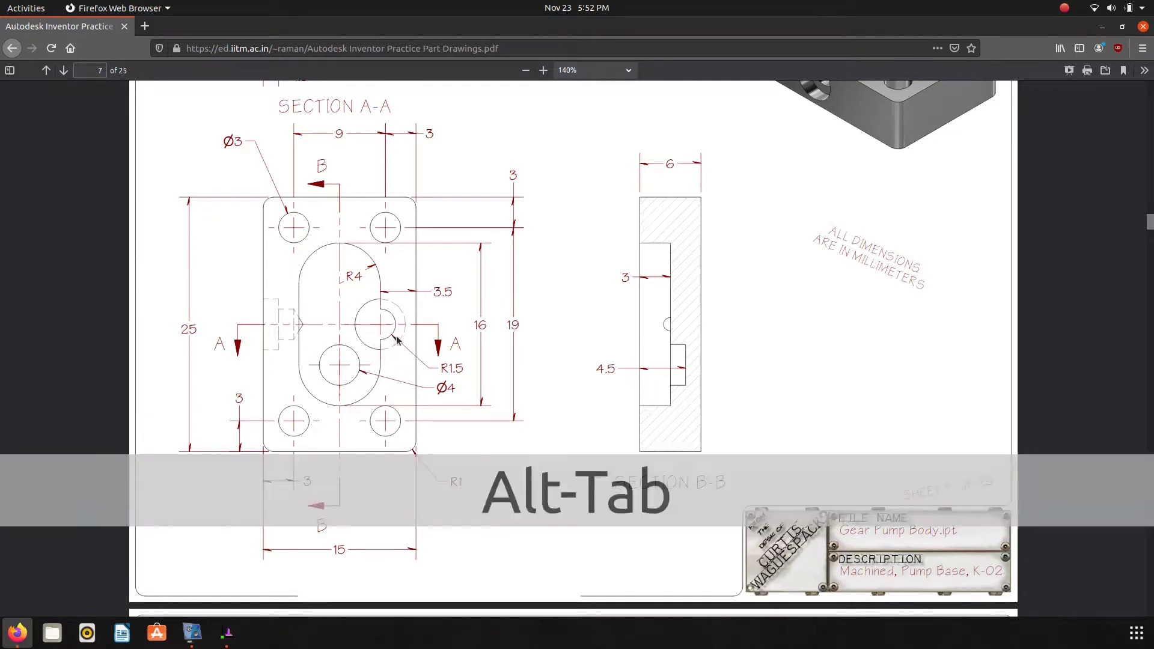
pyautogui.click(604, 180)
pyautogui.click(626, 94)
pyautogui.write('d')
pyautogui.write('3.5')
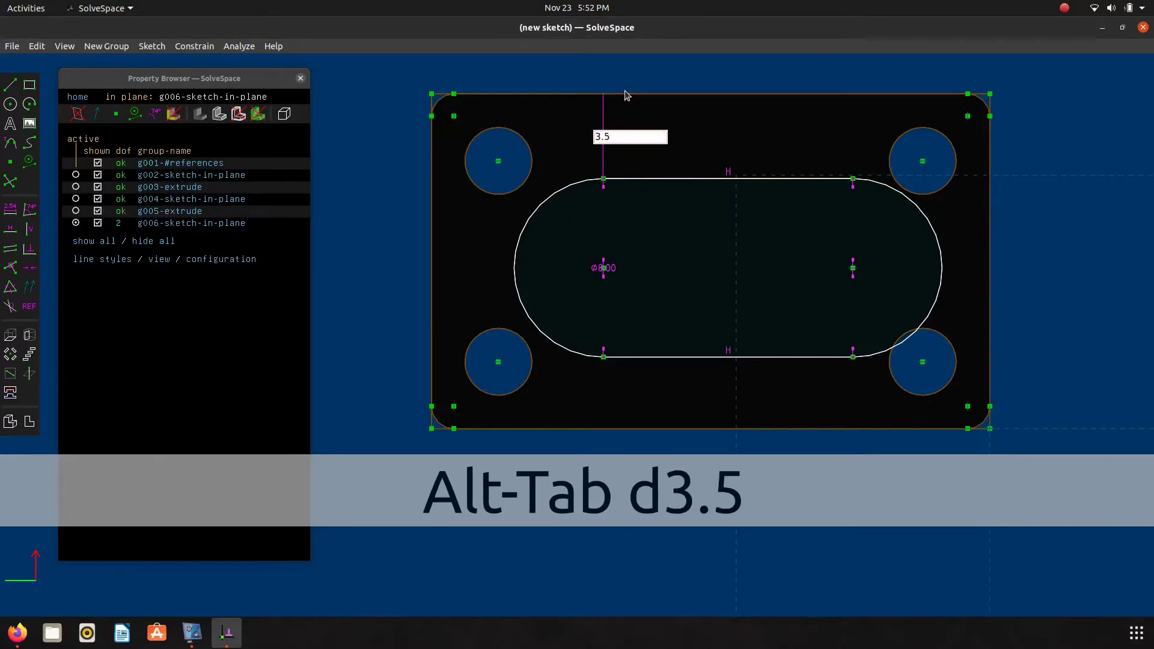
pyautogui.press('Return')
# Step: Draw a semicircular arc bulging outward from the slot's upper line, with both endpoints on that line
pyautogui.press('a')
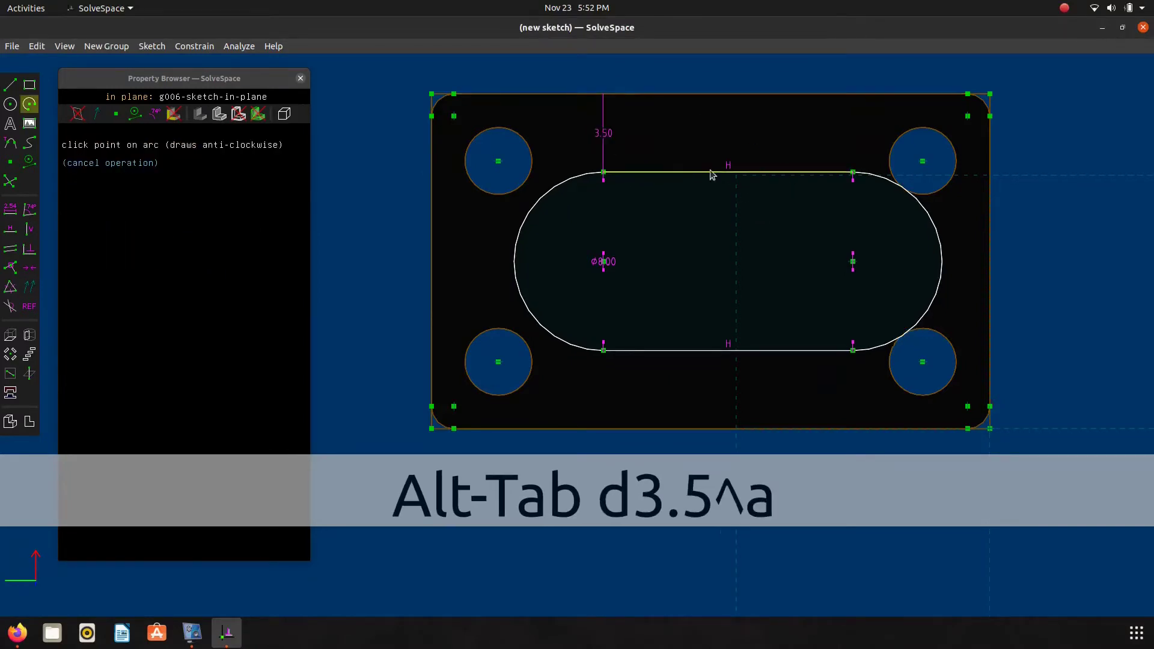
pyautogui.click(790, 173)
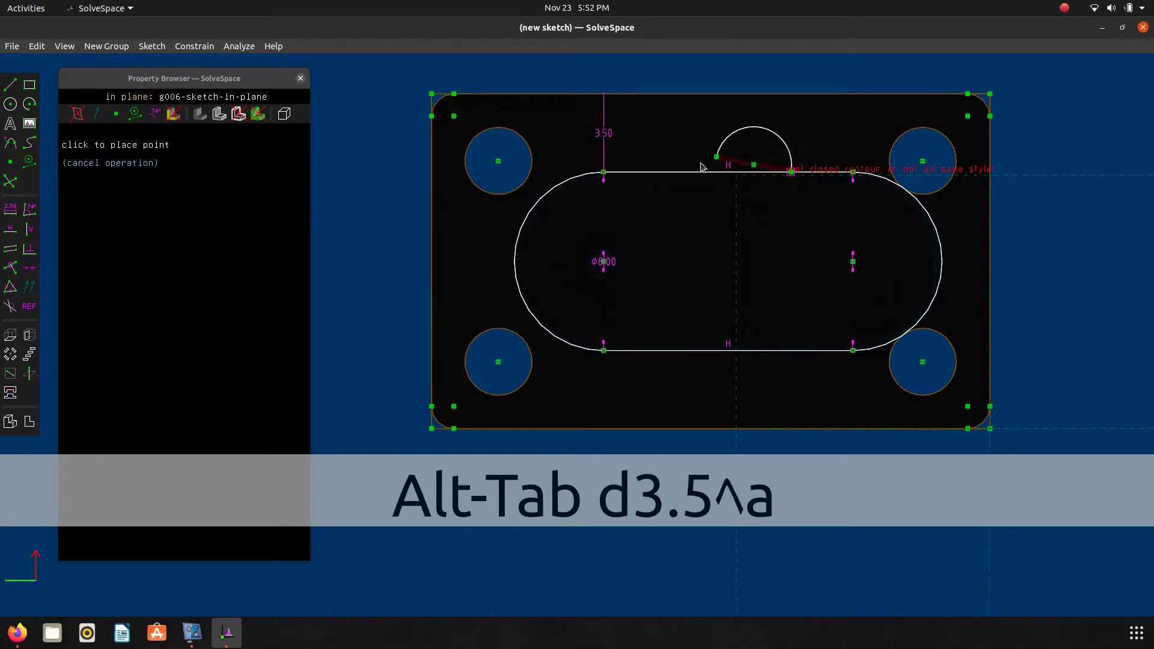
pyautogui.click(682, 173)
pyautogui.scroll(3, 749, 204)
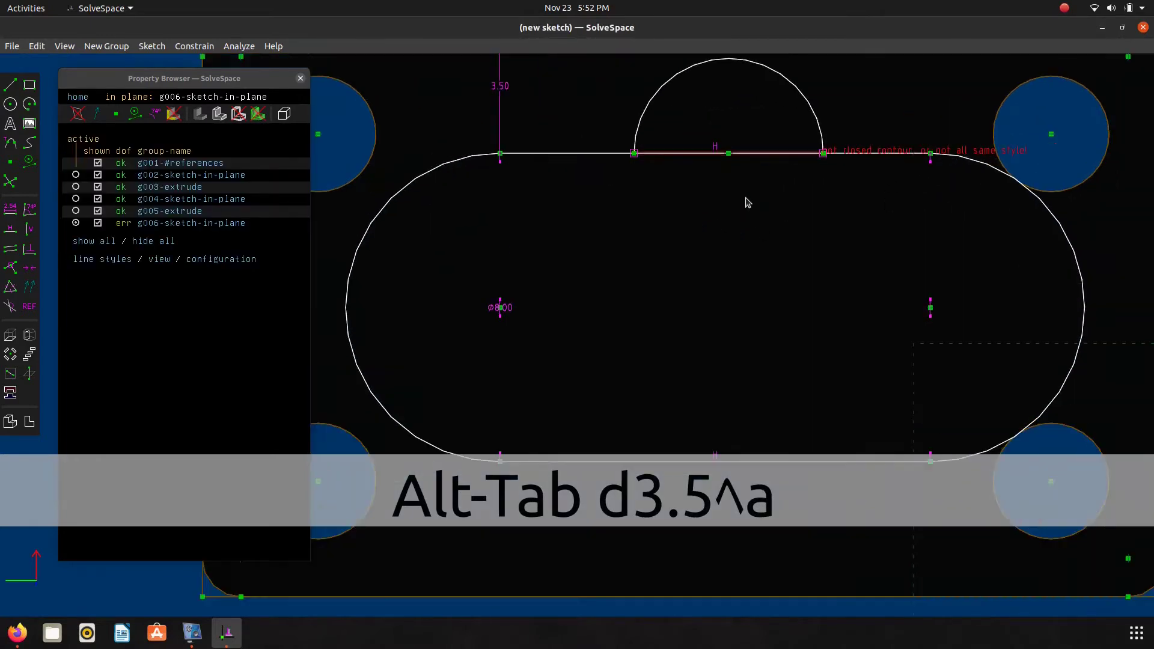
# Step: Split the slot's upper line at the semicircular arc's left endpoint
pyautogui.click(634, 153)
pyautogui.click(603, 154)
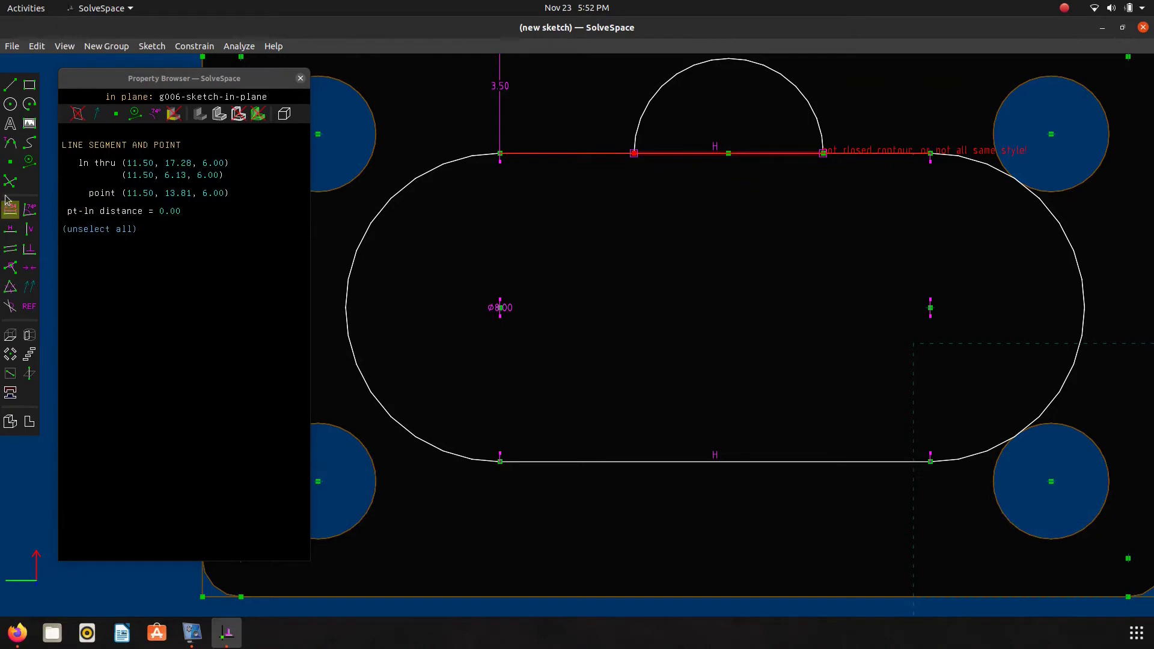
pyautogui.press('Delete')
pyautogui.click(532, 396)
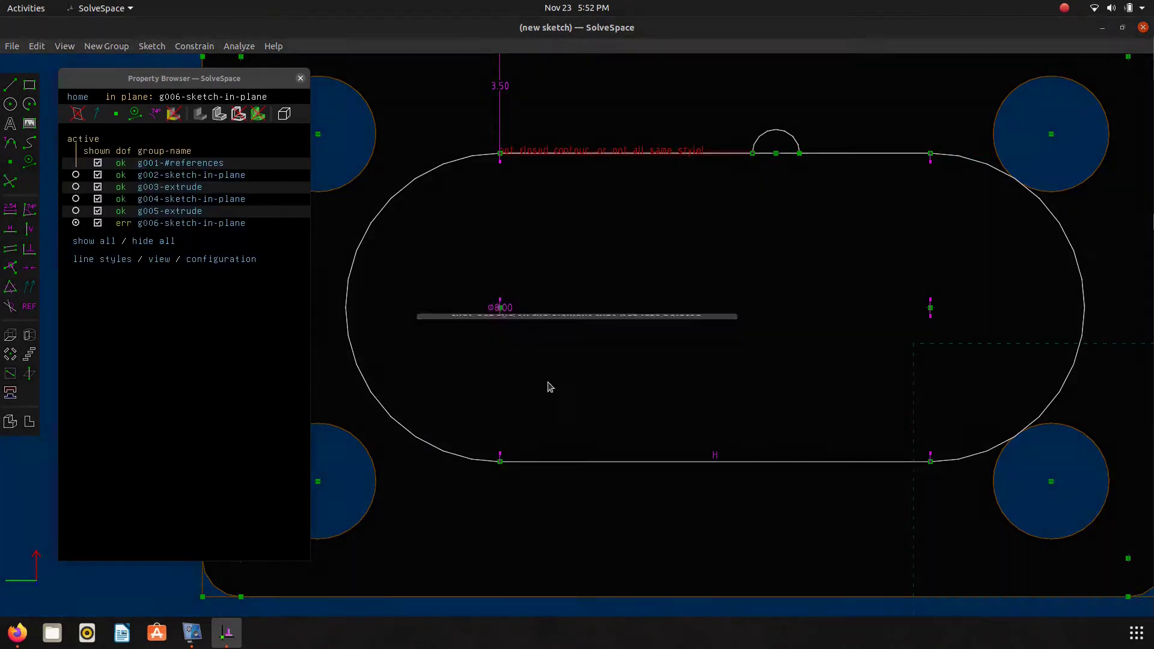
# Step: Try to split the slot's upper line at the small arc's right endpoint
pyautogui.click(801, 155)
pyautogui.click(818, 154)
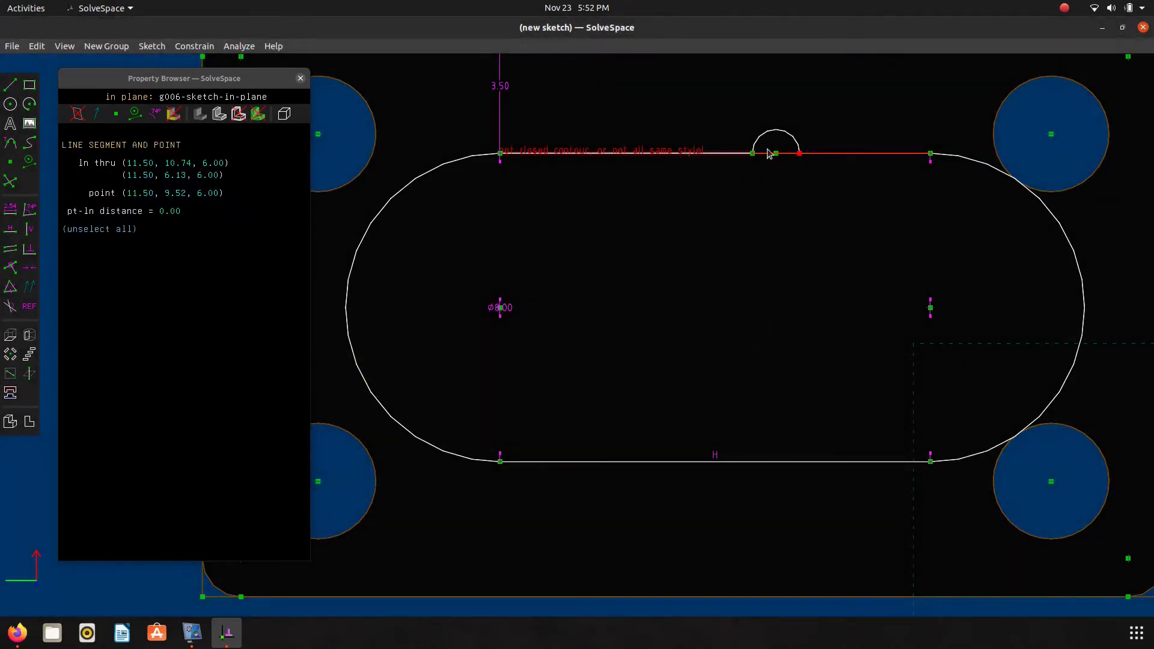
pyautogui.click(10, 181)
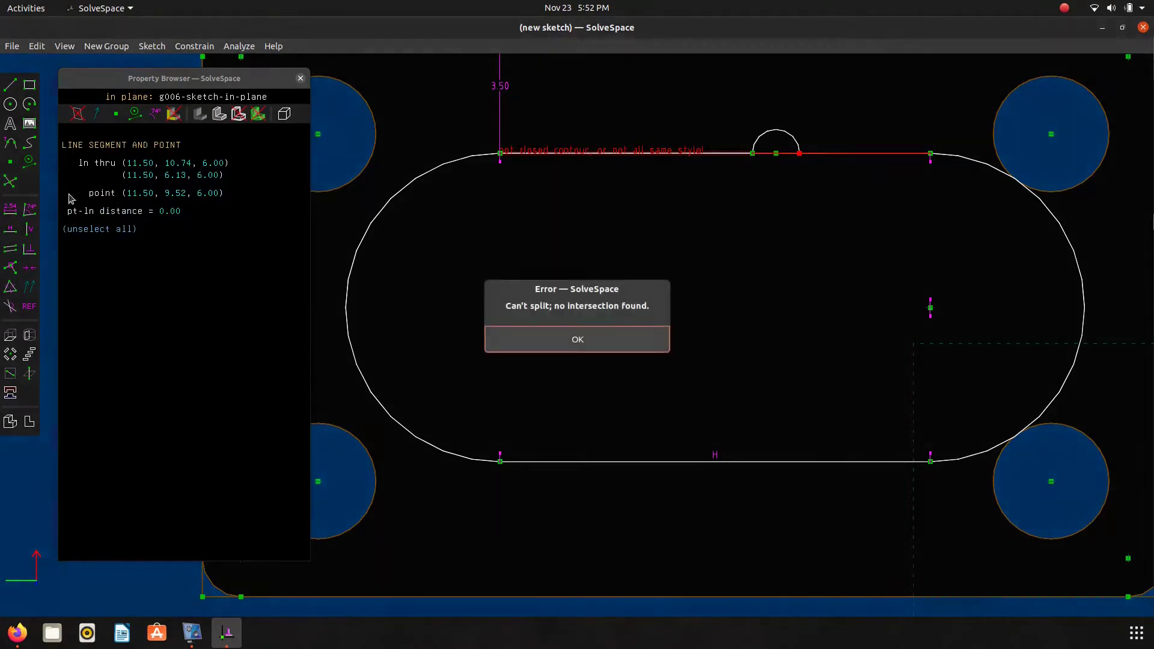
pyautogui.click(588, 340)
pyautogui.press('Escape')
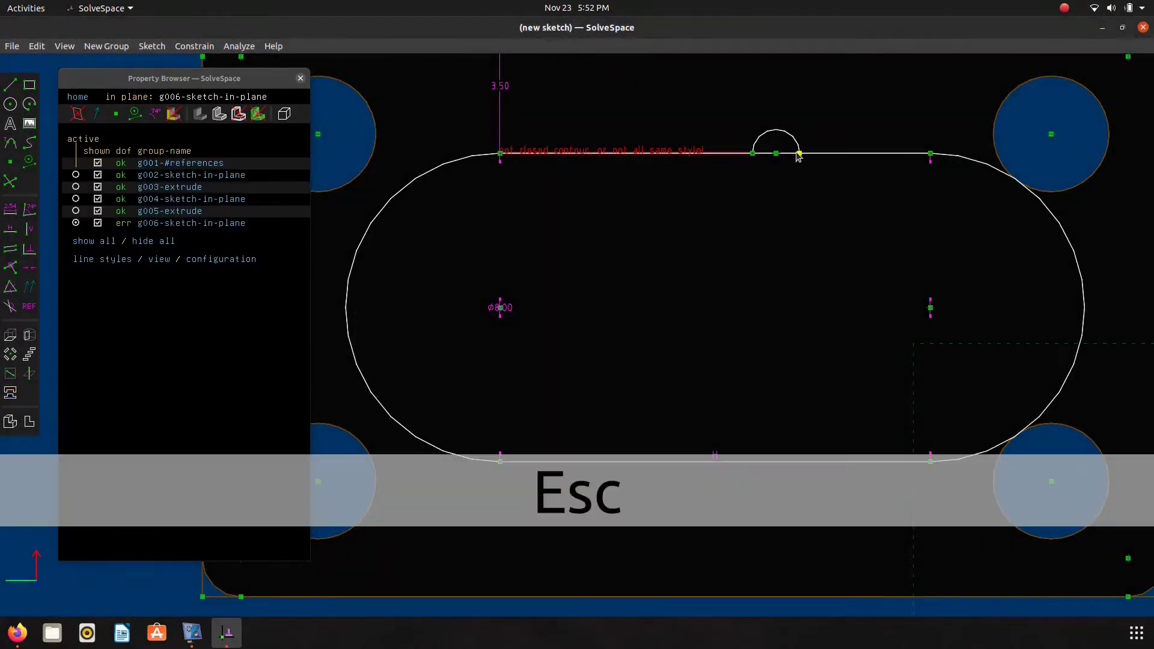
# Step: Constrain the small arc's right endpoint onto the slot's upper line, and split the line at that point
pyautogui.moveTo(798, 155); pyautogui.dragTo(798, 127)
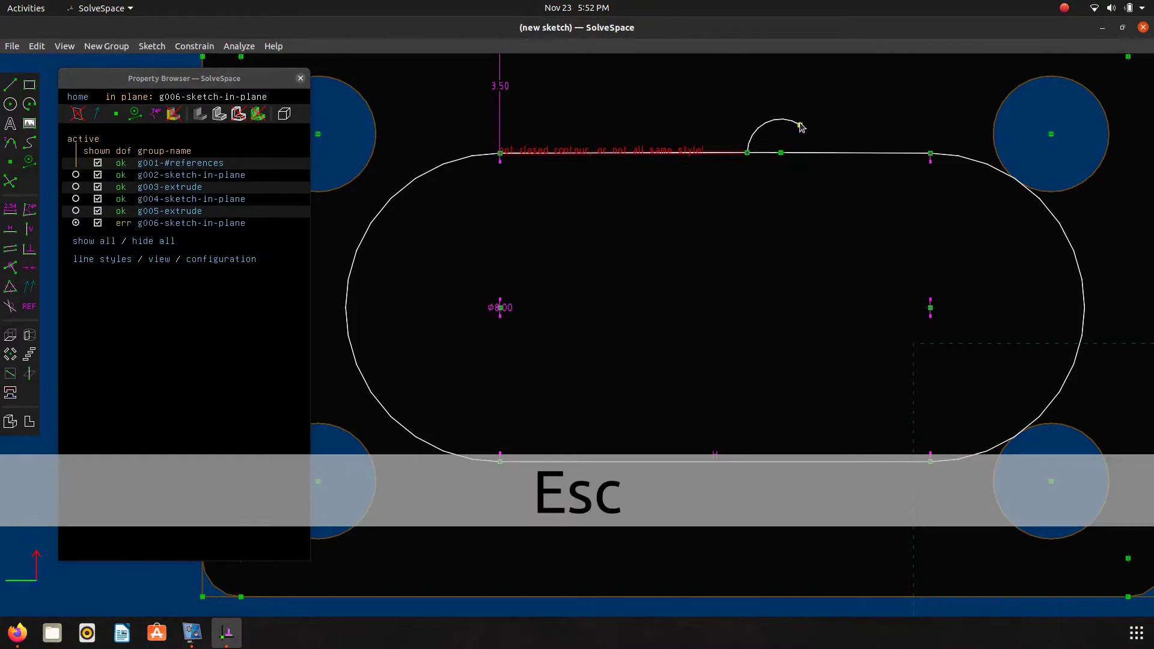
pyautogui.click(800, 127)
pyautogui.click(812, 154)
pyautogui.press('o')
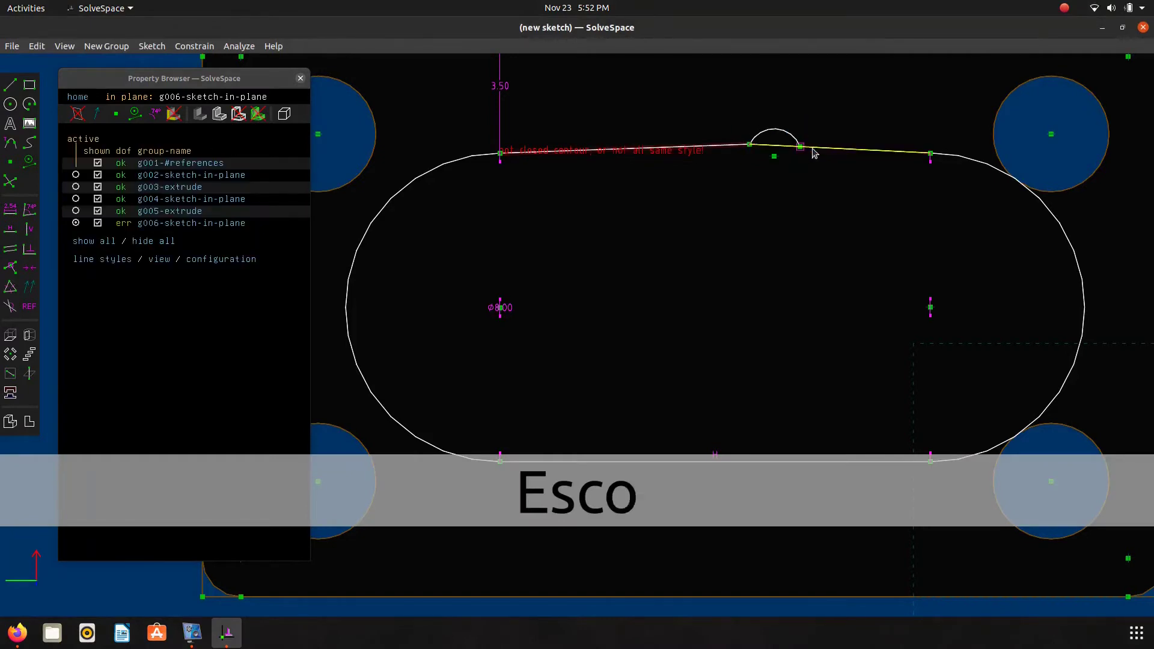
pyautogui.click(815, 153)
pyautogui.click(800, 146)
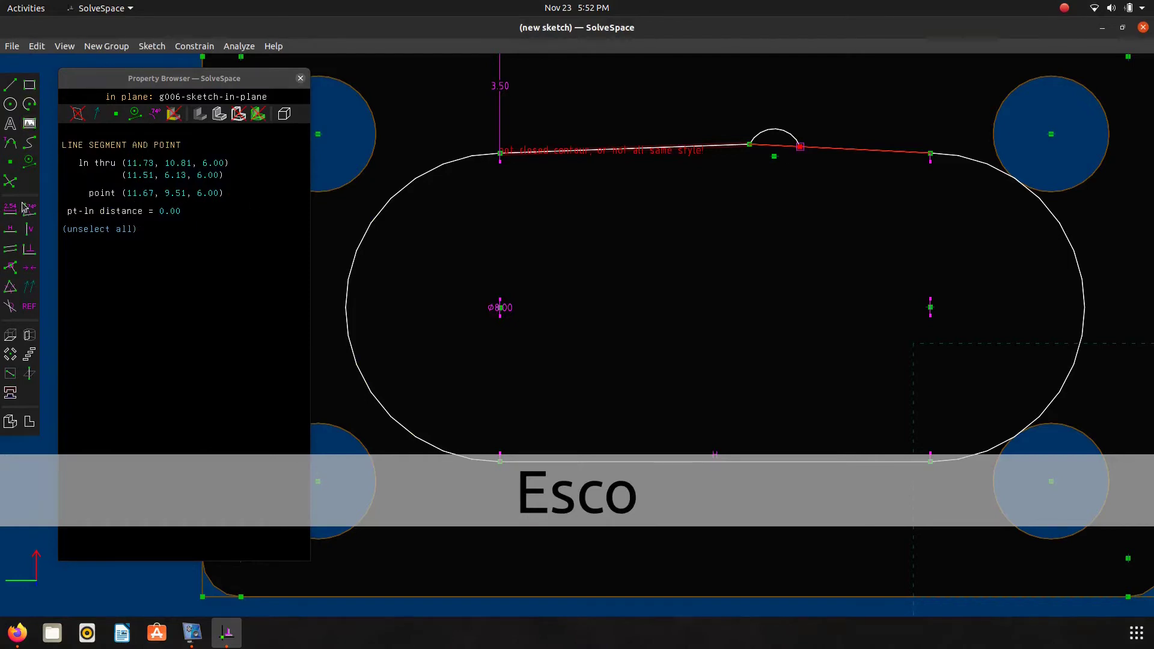
pyautogui.click(10, 181)
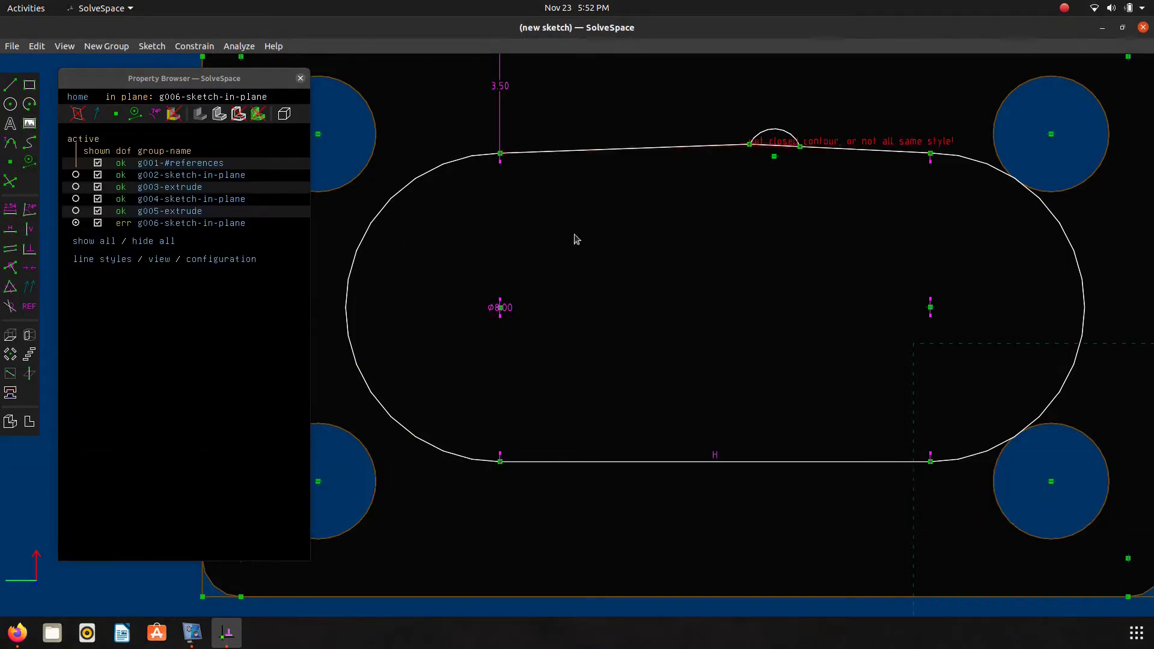
# Step: Constrain all three segments of the slot's split upper line to horizontal
pyautogui.click(643, 150)
pyautogui.press('h')
pyautogui.click(892, 155)
pyautogui.press('h')
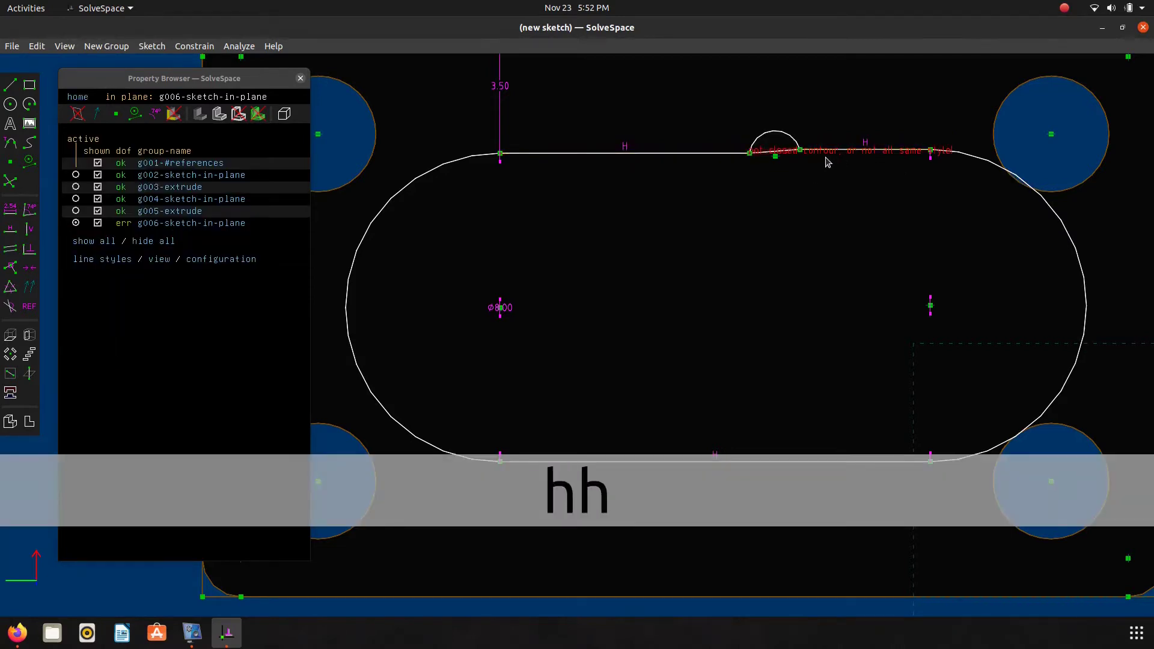
pyautogui.scroll(3, 791, 166)
pyautogui.click(810, 137)
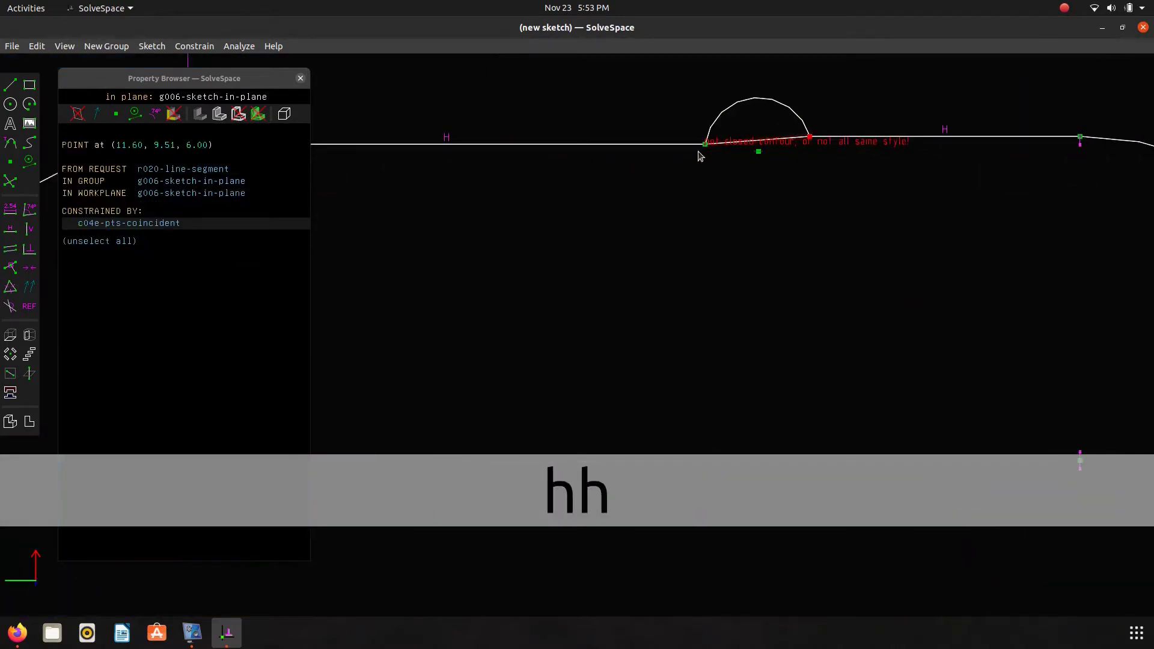
pyautogui.click(705, 144)
pyautogui.press('Escape')
pyautogui.click(744, 146)
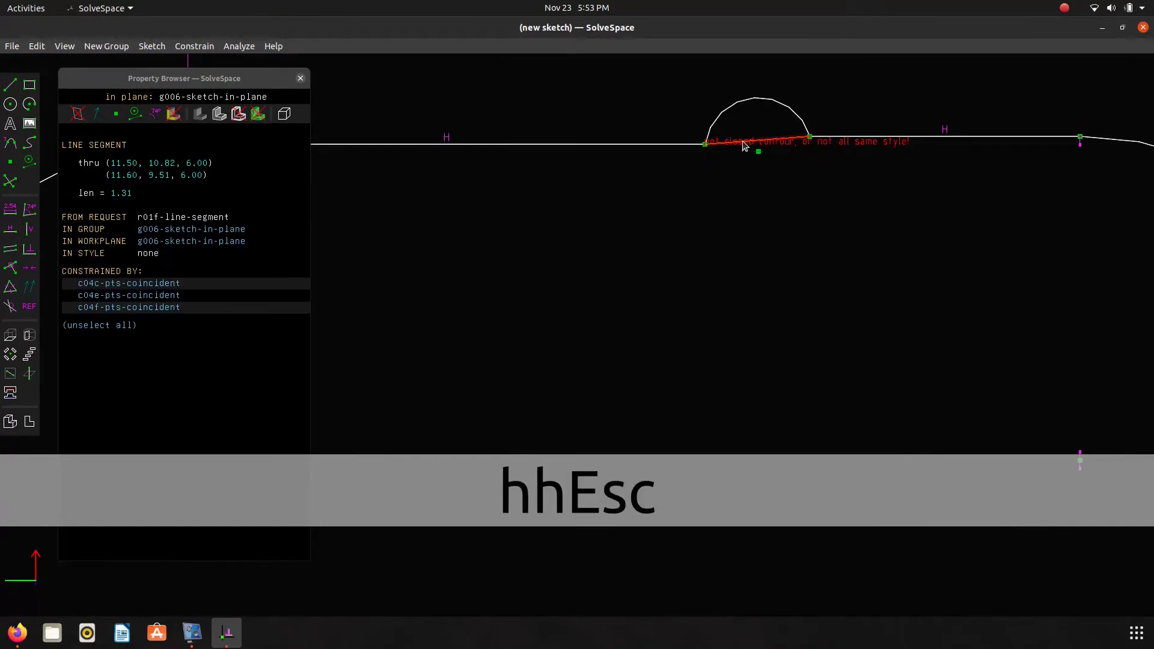
pyautogui.press('h')
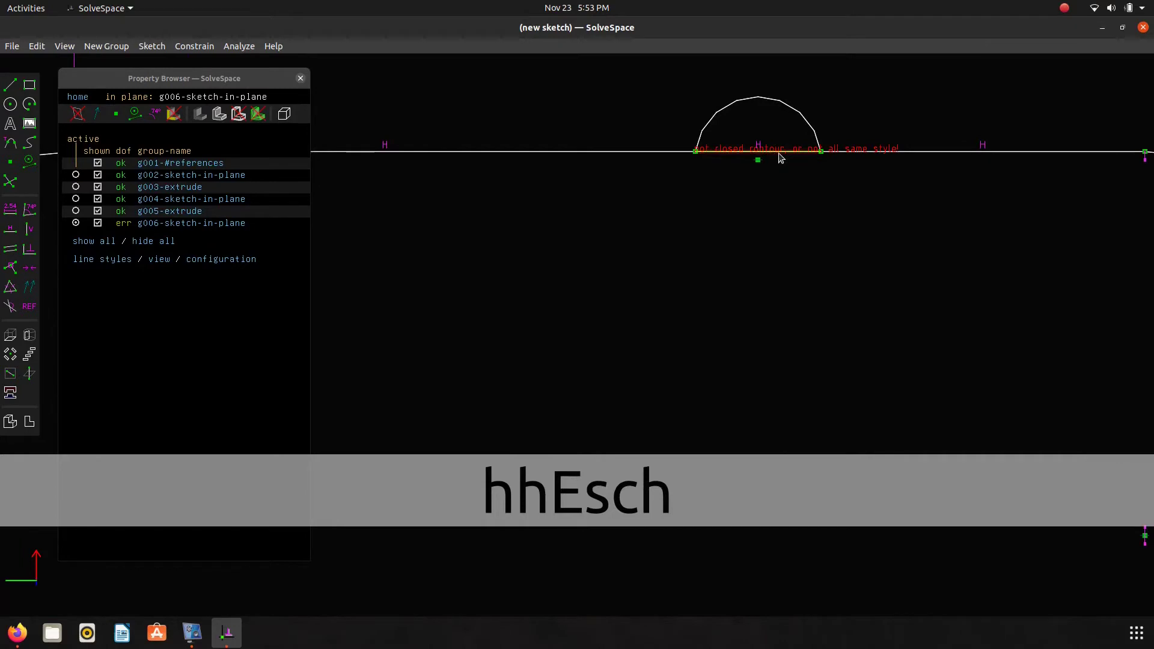
# Step: Convert the upper line's middle segment beneath the small arc to construction geometry
pyautogui.click(780, 154)
pyautogui.press('g')
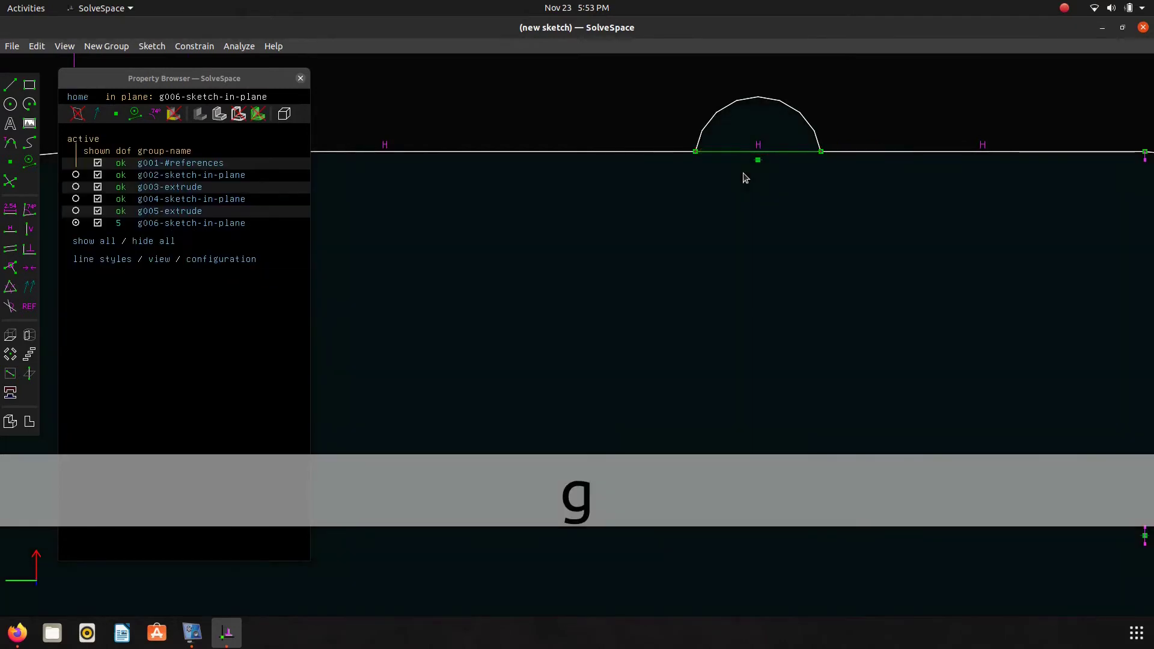
pyautogui.scroll(-5, 746, 178)
pyautogui.scroll(-2, 685, 214)
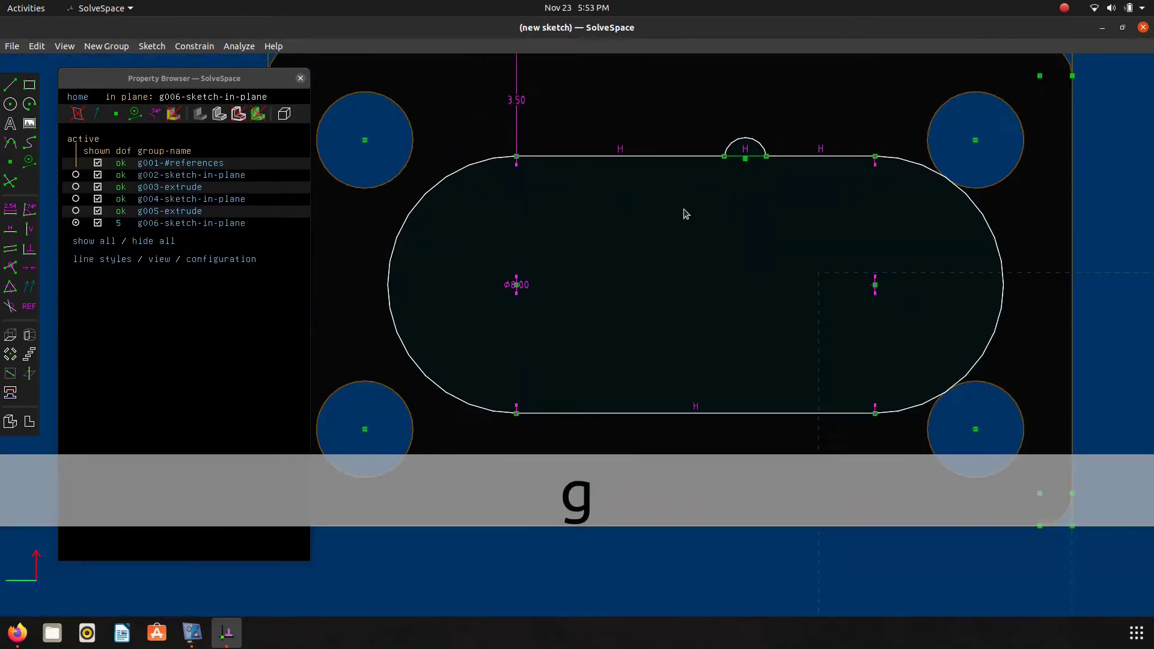
pyautogui.moveTo(726, 198); pyautogui.dragTo(713, 250, button='right')
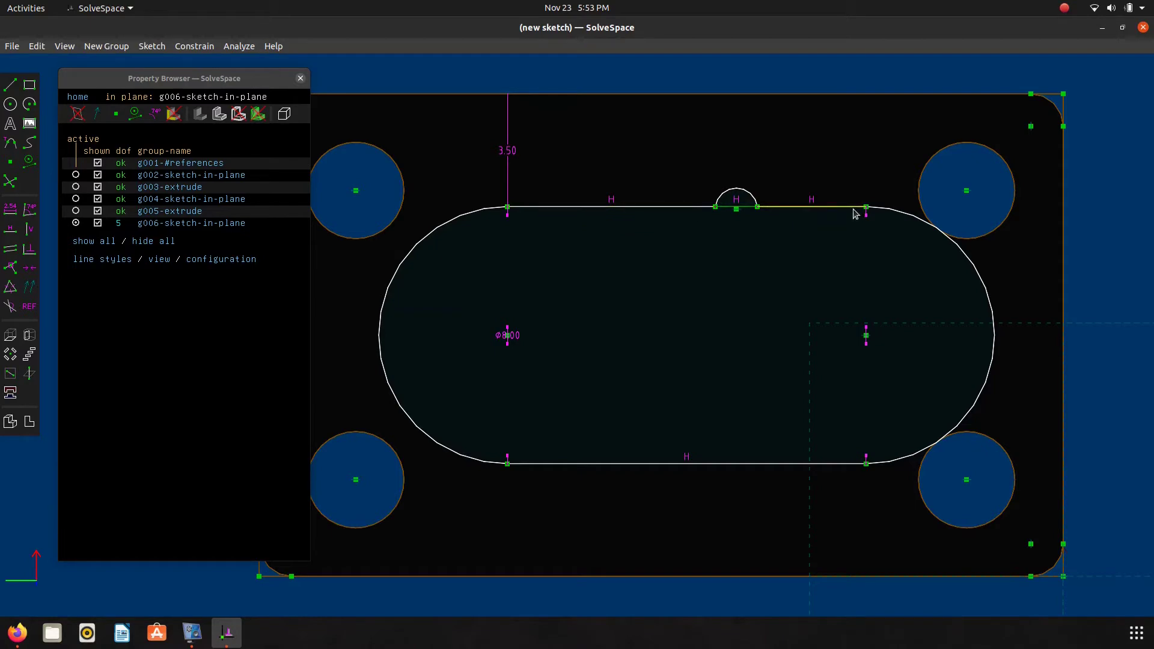
# Step: Check the small arc's radius on the drawing in Firefox, set its diameter to 3.0 mm in SolveSpace, and move the dimension label clear of the sketch
pyautogui.hotkey('alt', 'Tab')
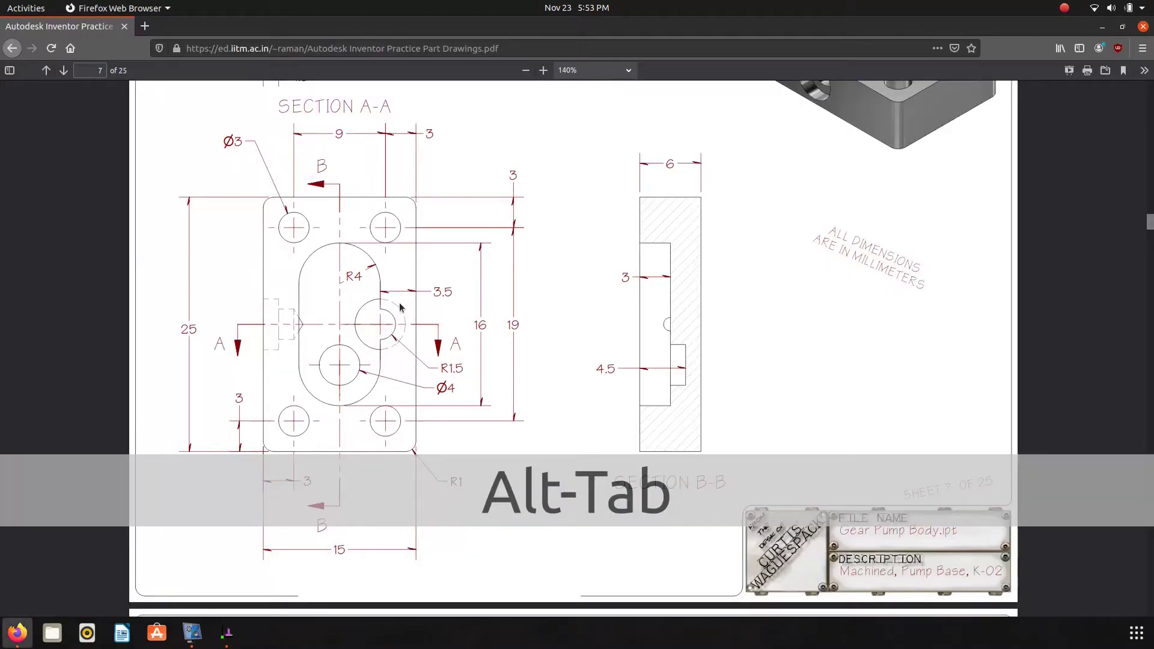
pyautogui.hotkey('alt', 'Tab')
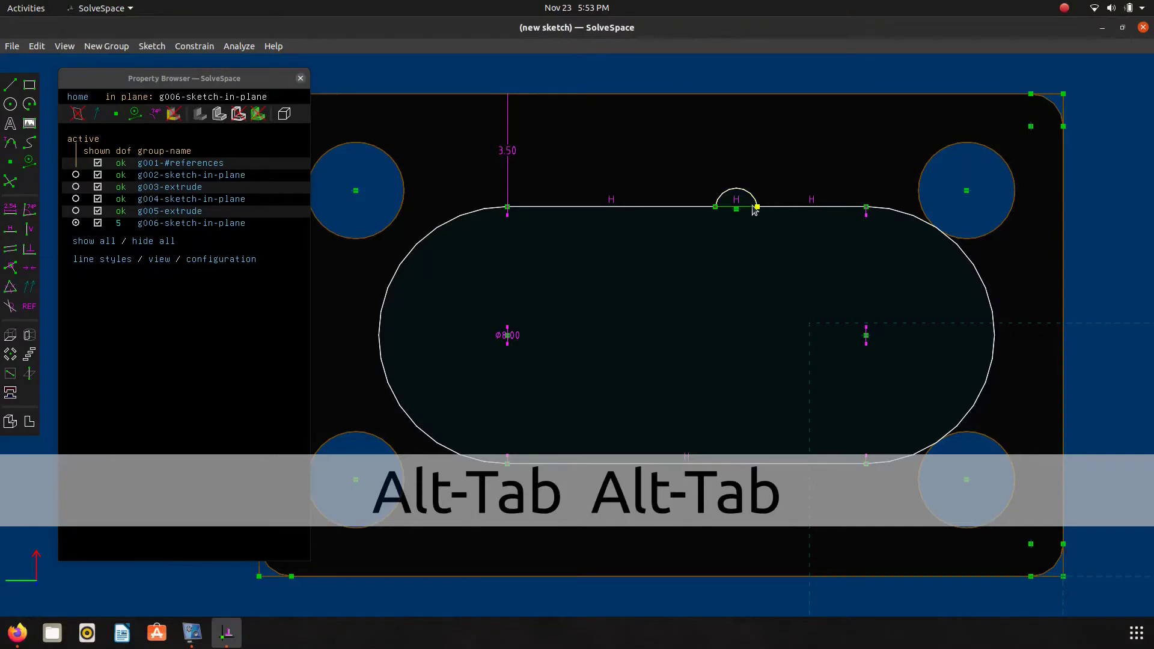
pyautogui.hotkey('alt', 'Tab')
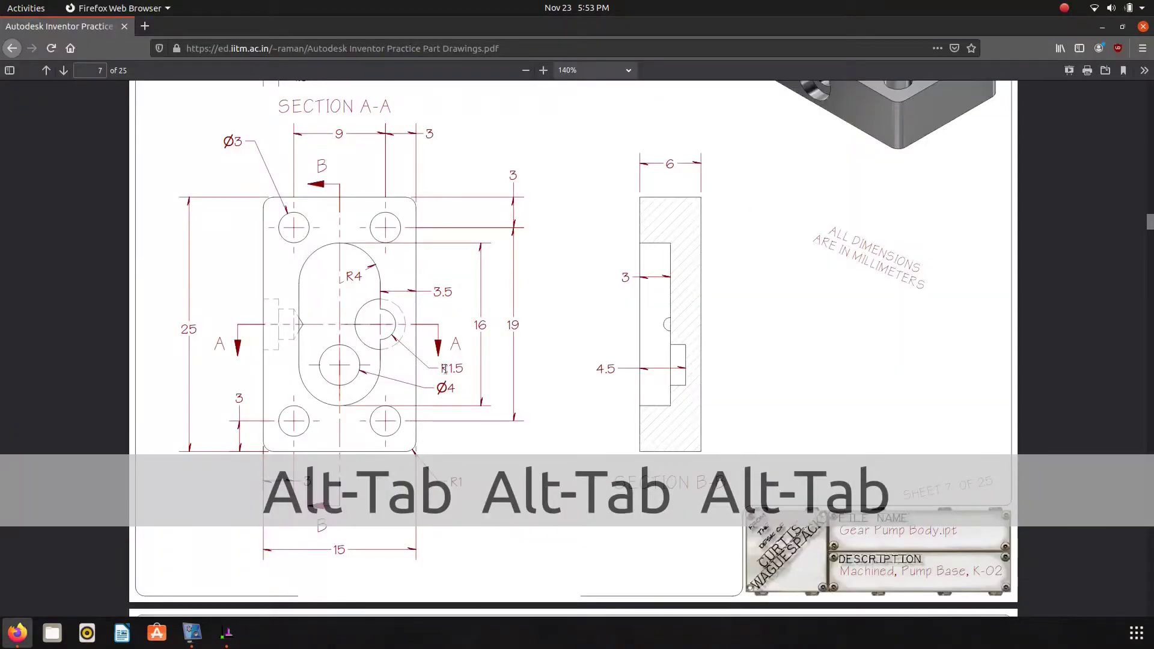
pyautogui.hotkey('alt', 'Tab')
pyautogui.click(751, 192)
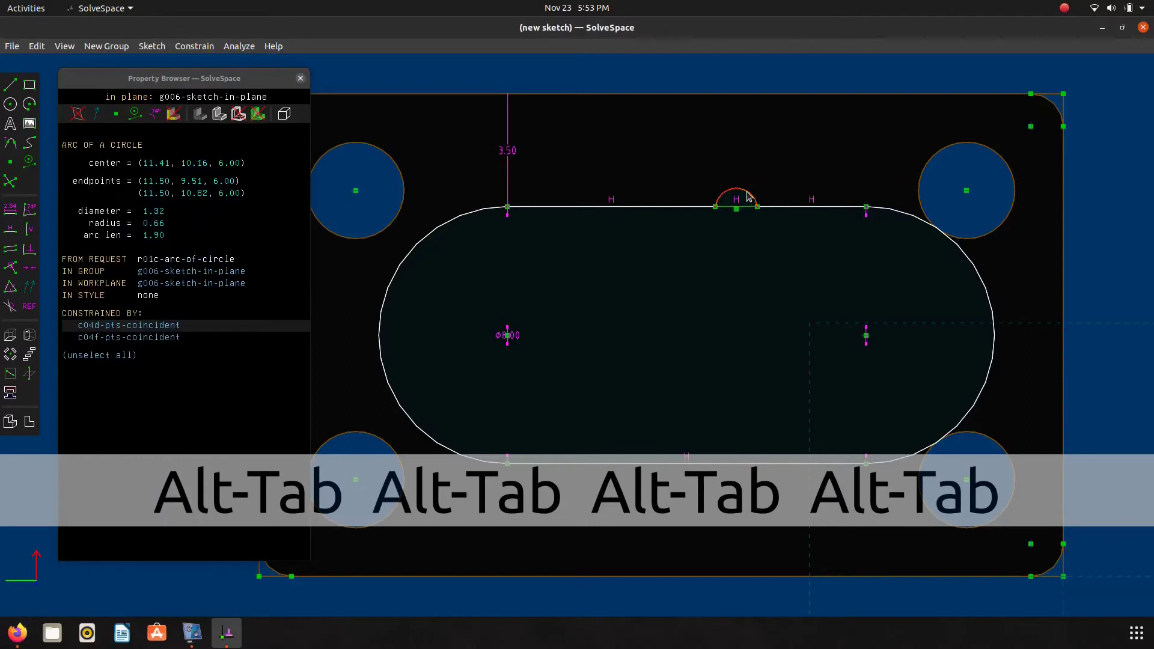
pyautogui.write('d3.0')
pyautogui.press('Return')
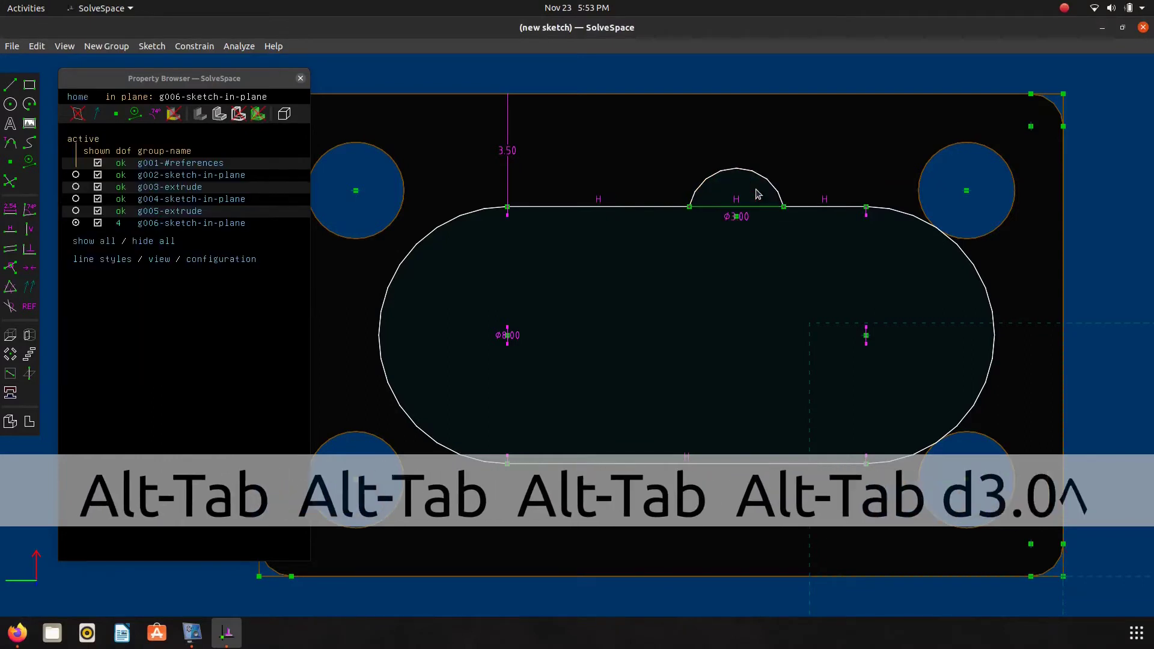
pyautogui.moveTo(741, 218); pyautogui.dragTo(884, 155)
# Step: Check the small arc's position in Firefox, and draw a line in SolveSpace from near the slot's lower line to the arc's centre
pyautogui.hotkey('alt', 'Tab')
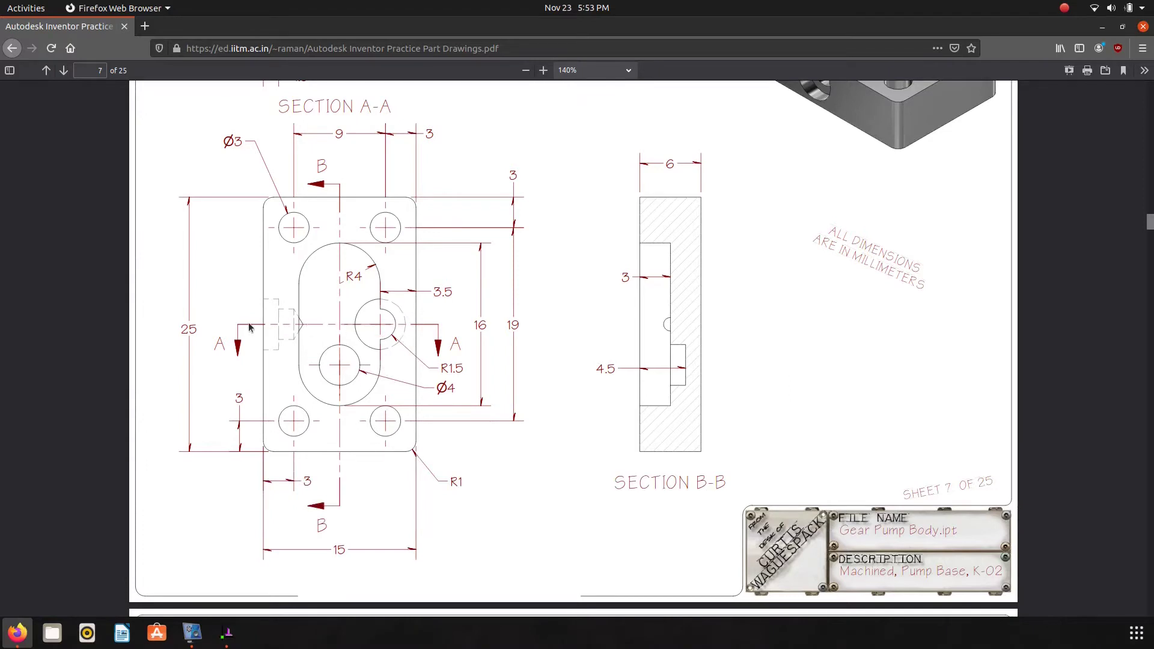
pyautogui.hotkey('alt', 'Tab')
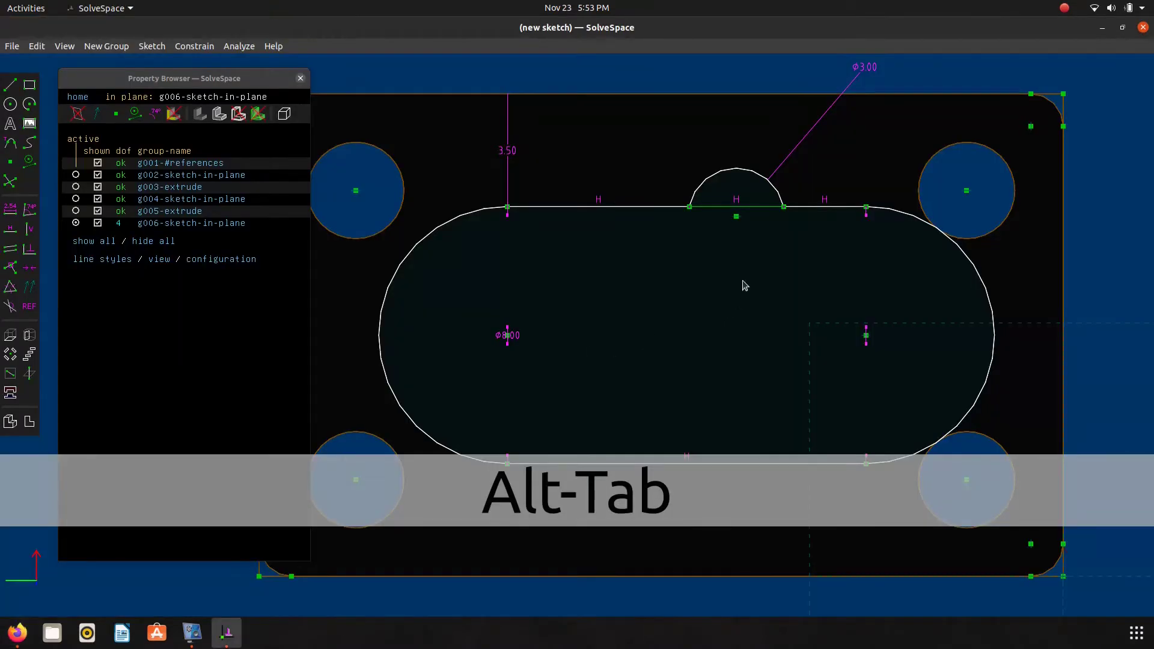
pyautogui.scroll(-1, 734, 272)
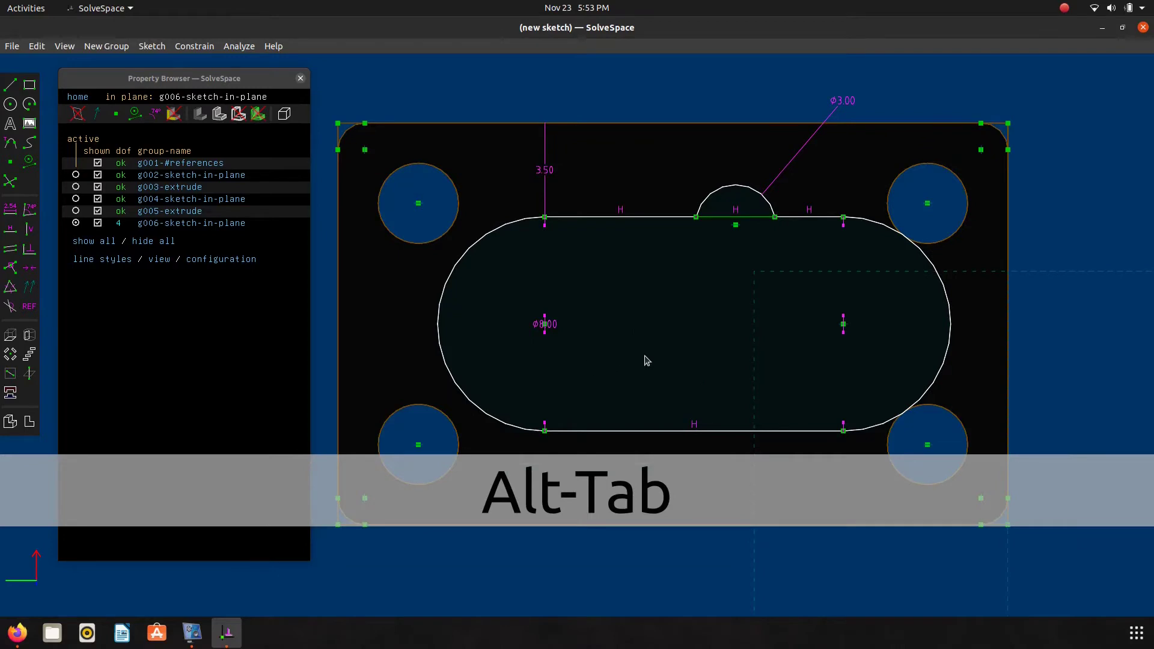
pyautogui.press('s')
pyautogui.click(678, 442)
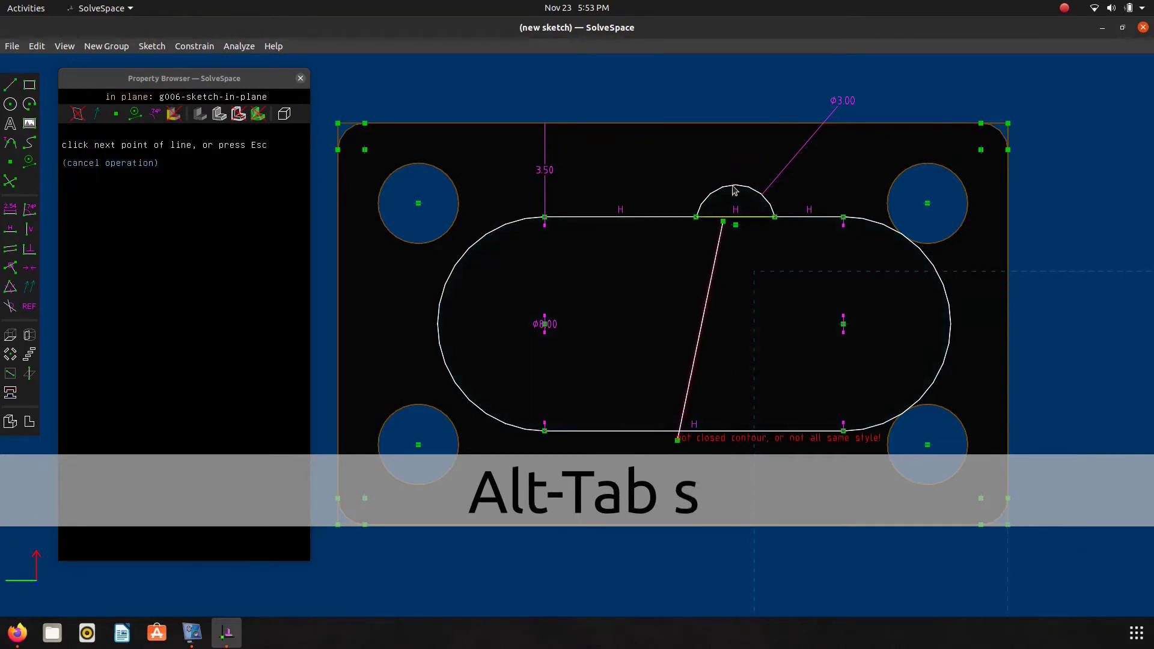
pyautogui.click(736, 225)
pyautogui.press('Escape')
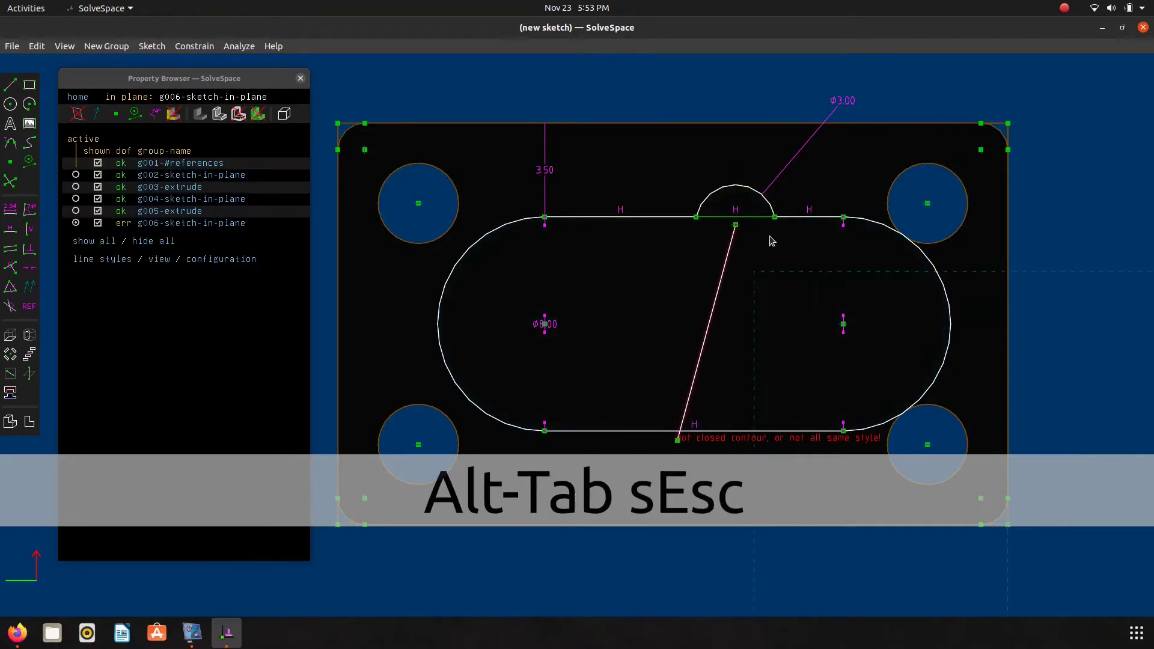
# Step: Constrain the small arc's centre point onto the construction segment of the slot's upper line
pyautogui.click(736, 225)
pyautogui.click(744, 218)
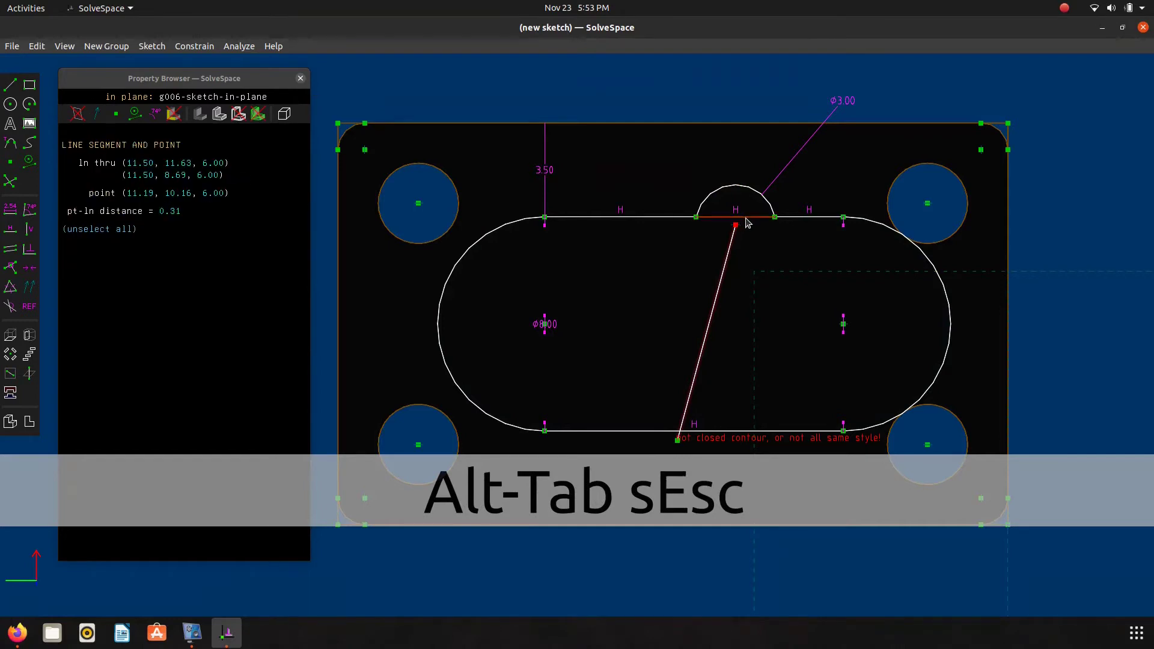
pyautogui.press('o')
pyautogui.click(727, 258)
pyautogui.press('Escape')
# Step: Constrain the connecting line's lower endpoint to the midpoint of the slot's lower line
pyautogui.click(678, 441)
pyautogui.click(678, 441)
pyautogui.click(678, 441)
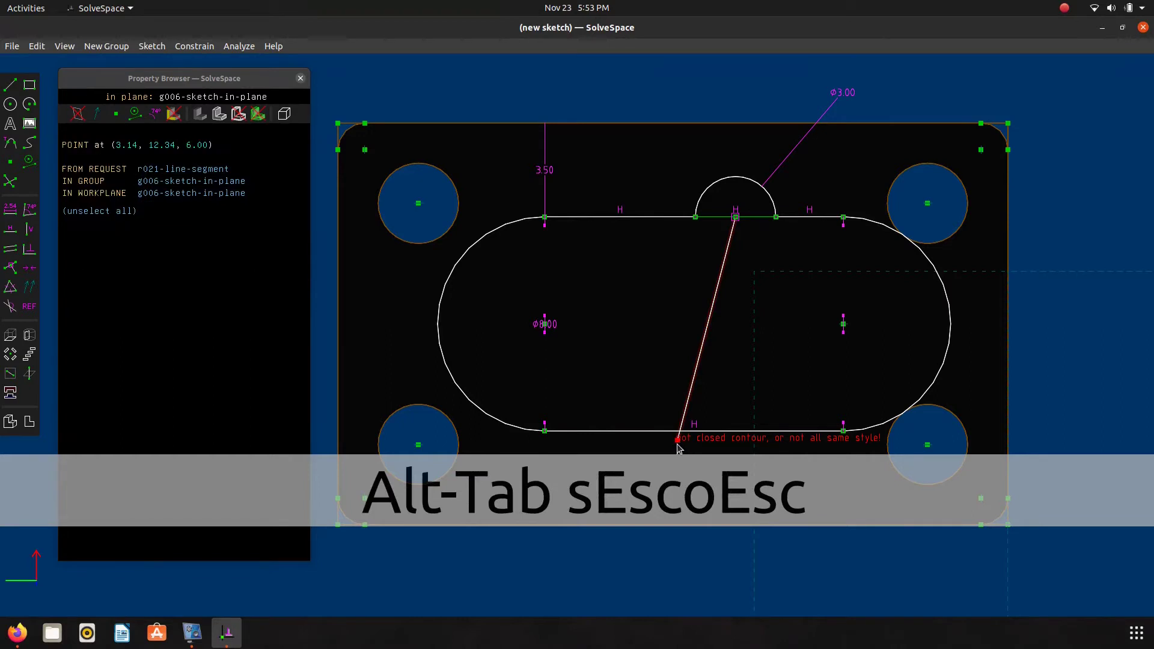
pyautogui.click(654, 432)
pyautogui.press('m')
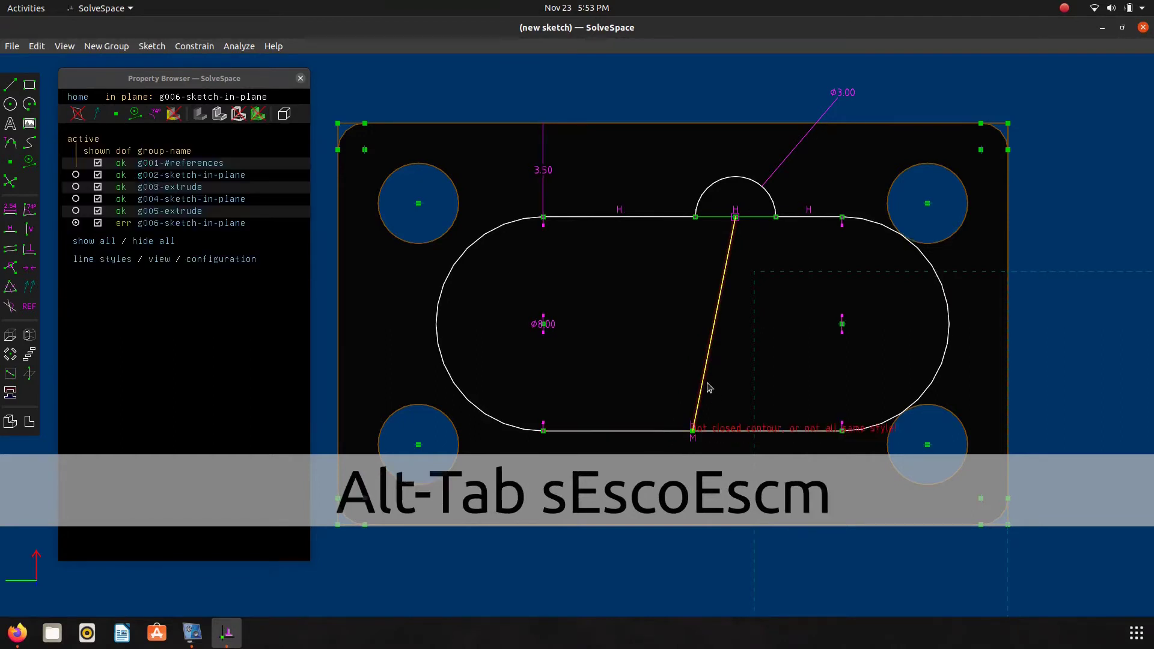
# Step: Constrain the line between the slot's lower midpoint and the small arc's centre to vertical, and convert it to construction geometry
pyautogui.click(708, 387)
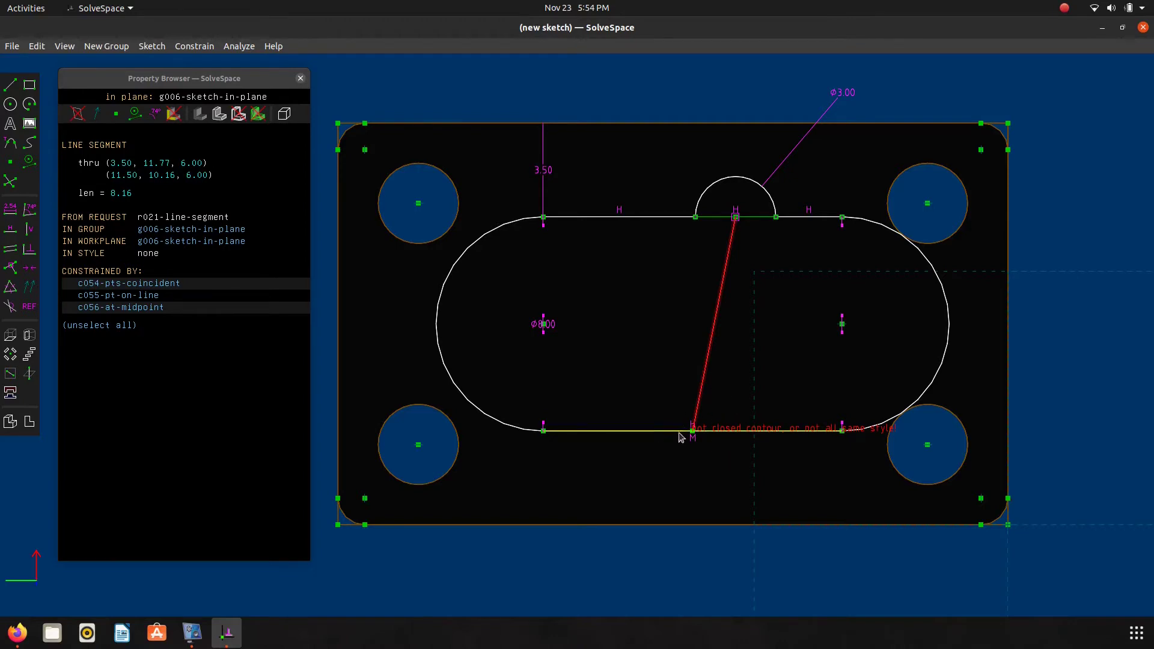
pyautogui.press('v')
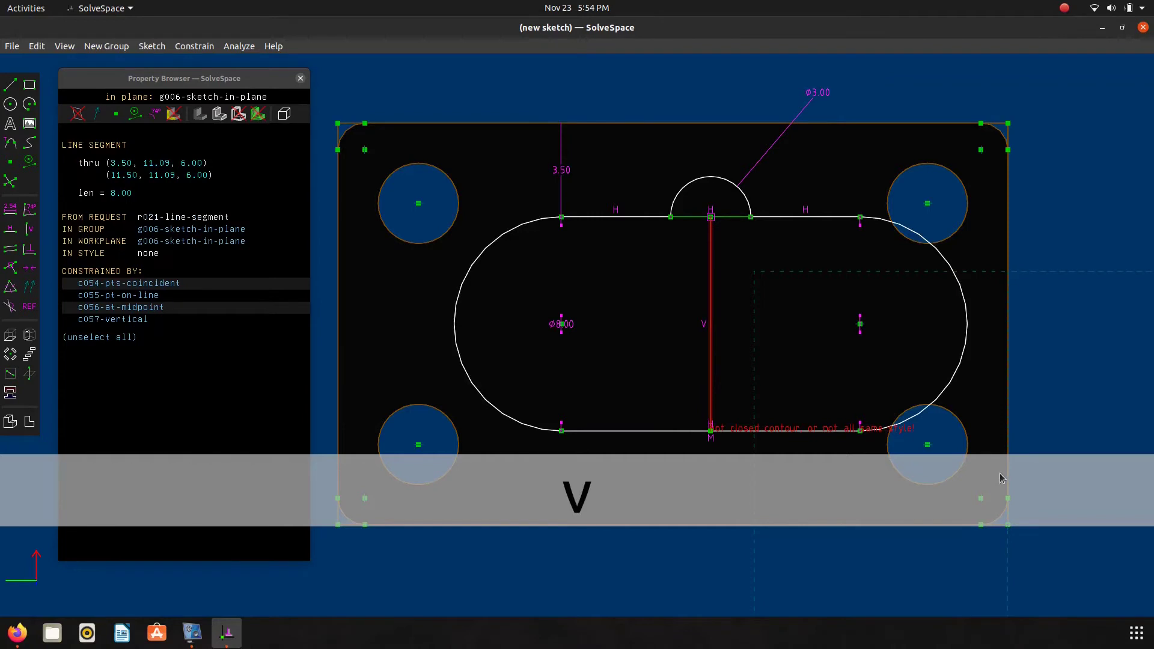
pyautogui.press('g')
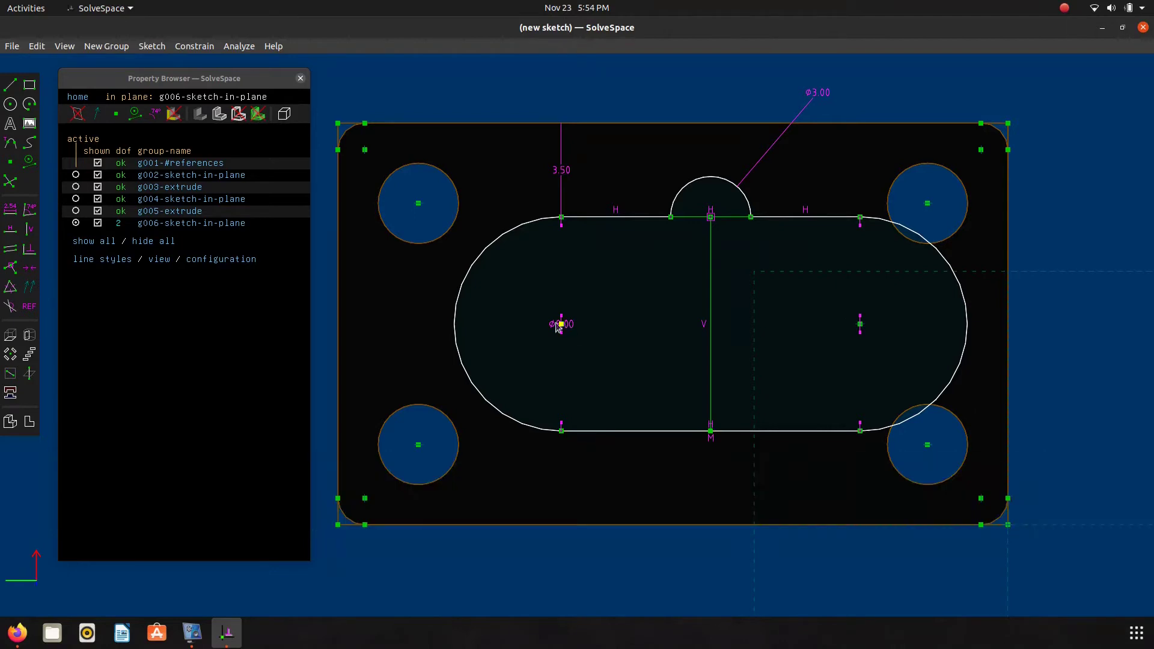
# Step: Check the slot length in the Firefox drawing, and set the distance between the slot's two arc centres to 16-8 in SolveSpace
pyautogui.click(210, 224)
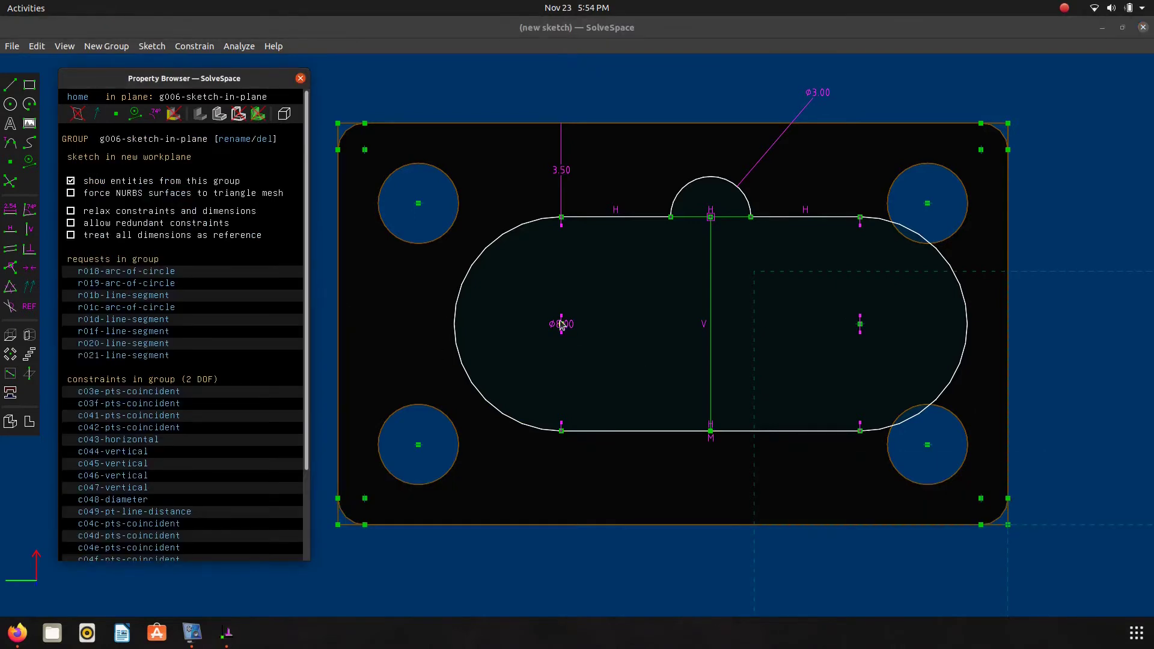
pyautogui.moveTo(562, 328)
pyautogui.mouseDown()
pyautogui.moveTo(503, 327)
pyautogui.moveTo(574, 325)
pyautogui.mouseUp()
pyautogui.hotkey('alt', 'Tab')
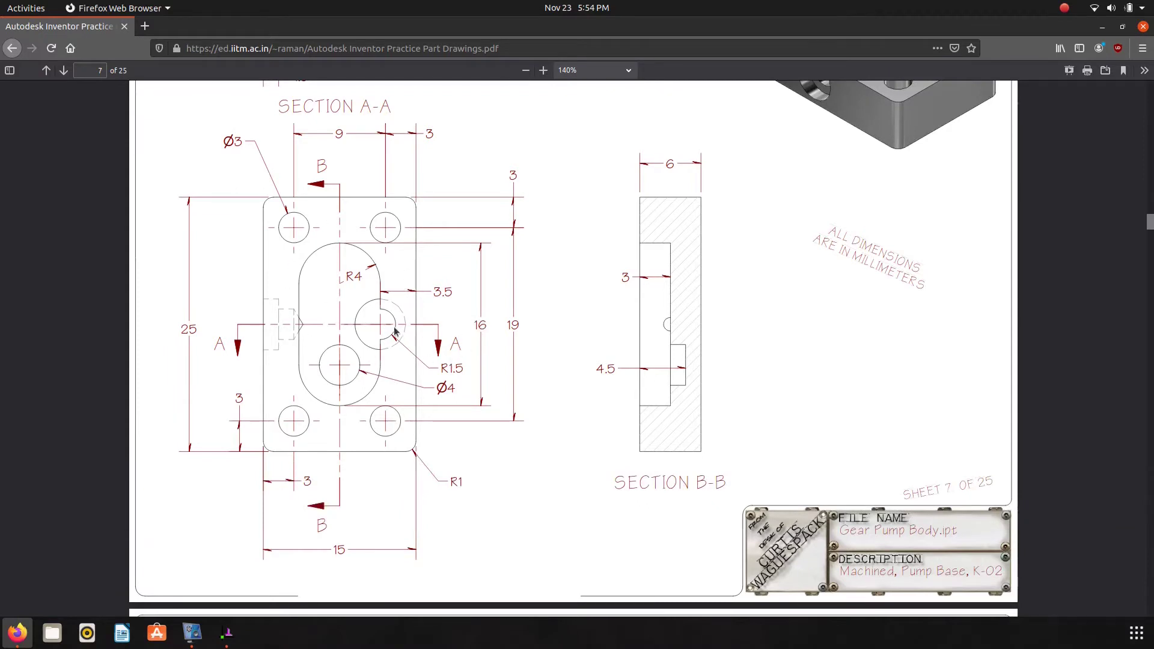
pyautogui.hotkey('alt', 'Tab')
pyautogui.click(561, 324)
pyautogui.click(861, 324)
pyautogui.write('d')
pyautogui.write('16')
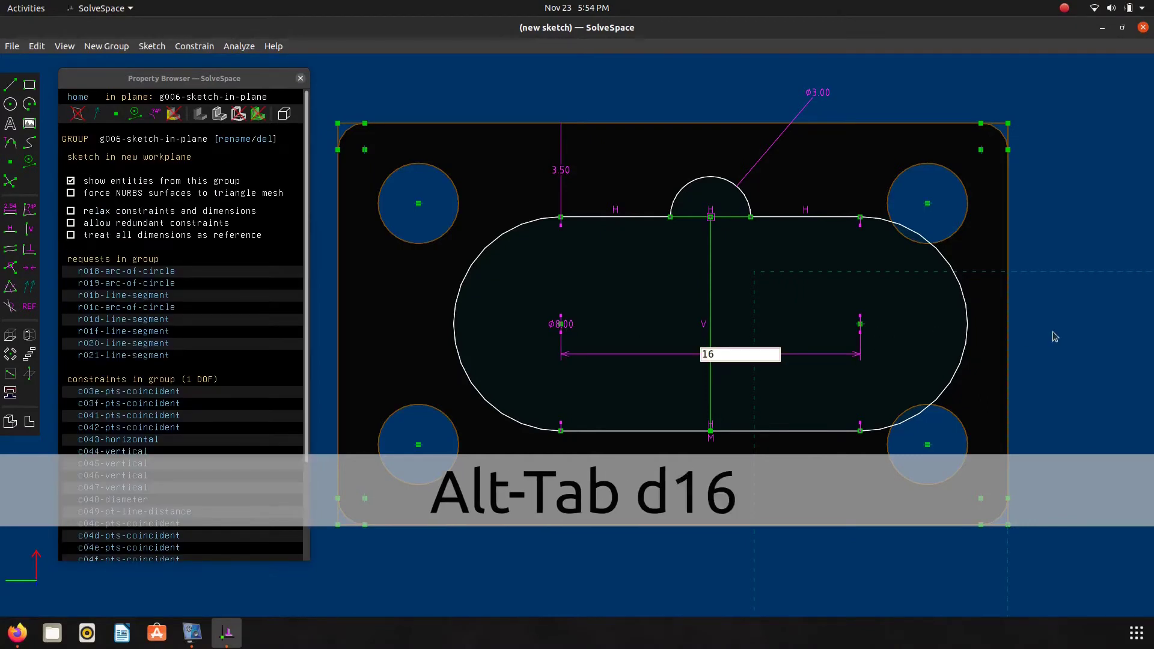
pyautogui.write('-')
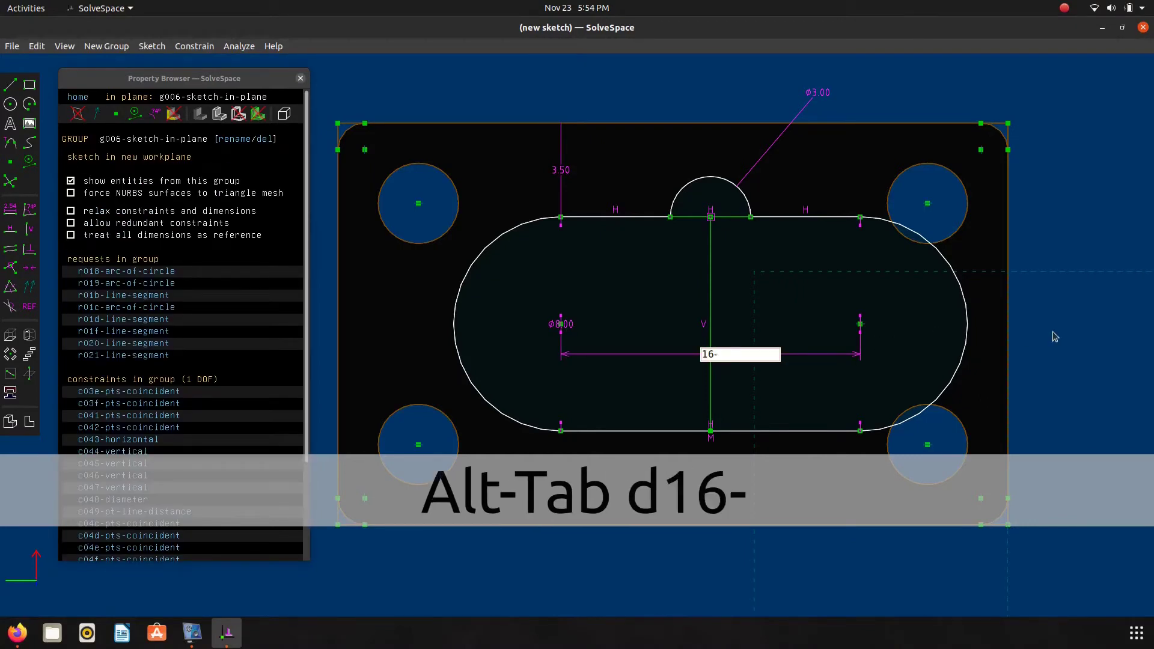
pyautogui.write('8')
pyautogui.press('Return')
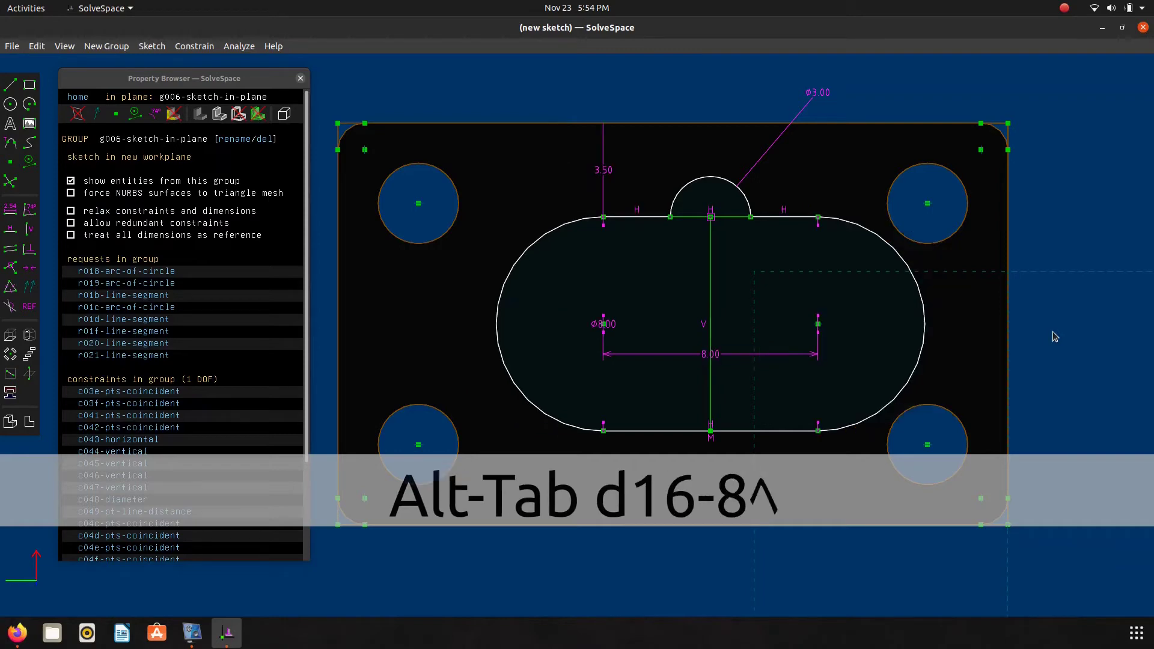
# Step: Check the slot's position in Firefox, and draw a line in SolveSpace from the plate's lower edge to the midpoint of the slot's lower line
pyautogui.moveTo(1034, 311); pyautogui.dragTo(1024, 247, button='right')
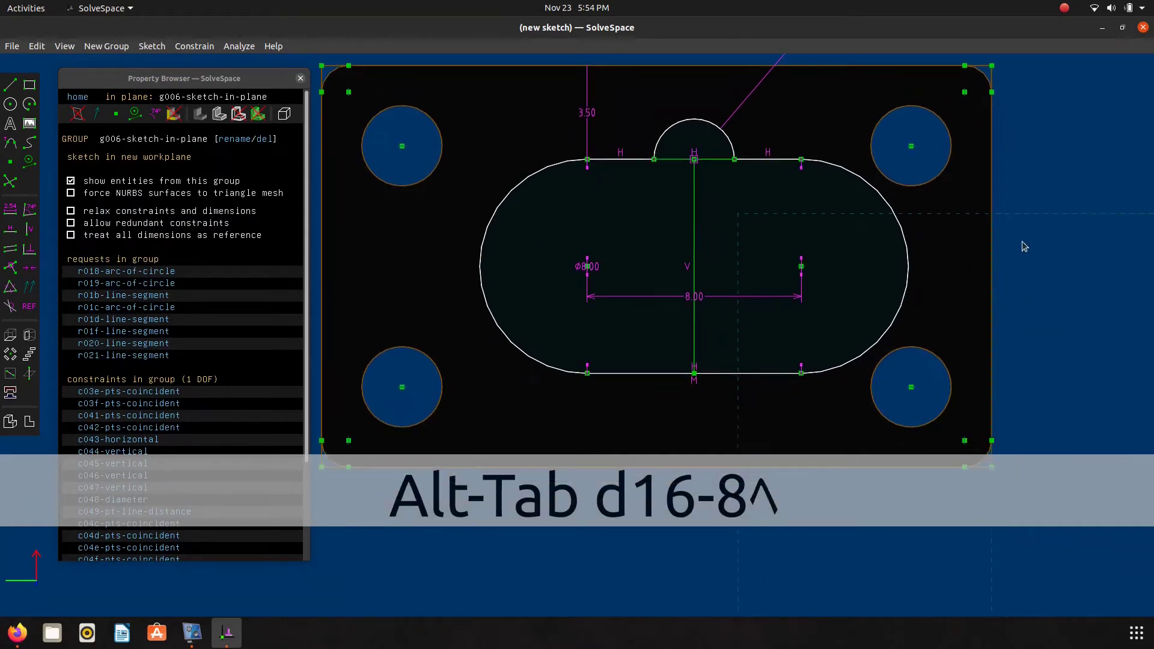
pyautogui.hotkey('alt', 'Tab')
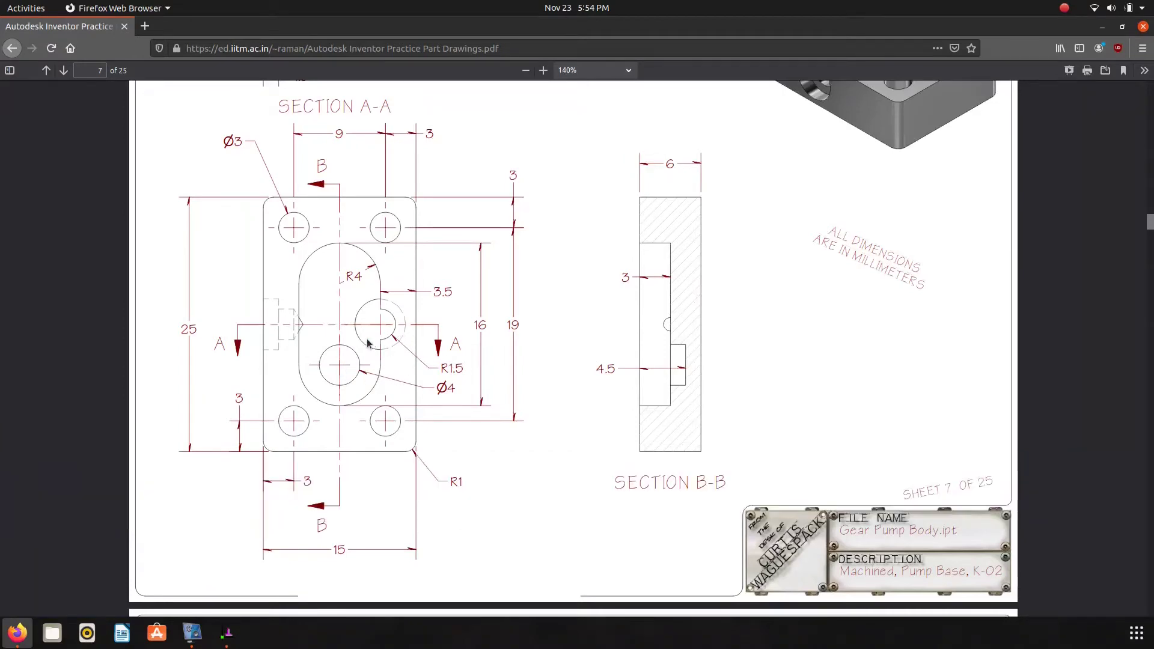
pyautogui.hotkey('alt', 'Tab')
pyautogui.moveTo(588, 273)
pyautogui.mouseDown()
pyautogui.moveTo(588, 264)
pyautogui.moveTo(629, 327)
pyautogui.mouseUp()
pyautogui.moveTo(679, 344); pyautogui.dragTo(690, 181, button='right')
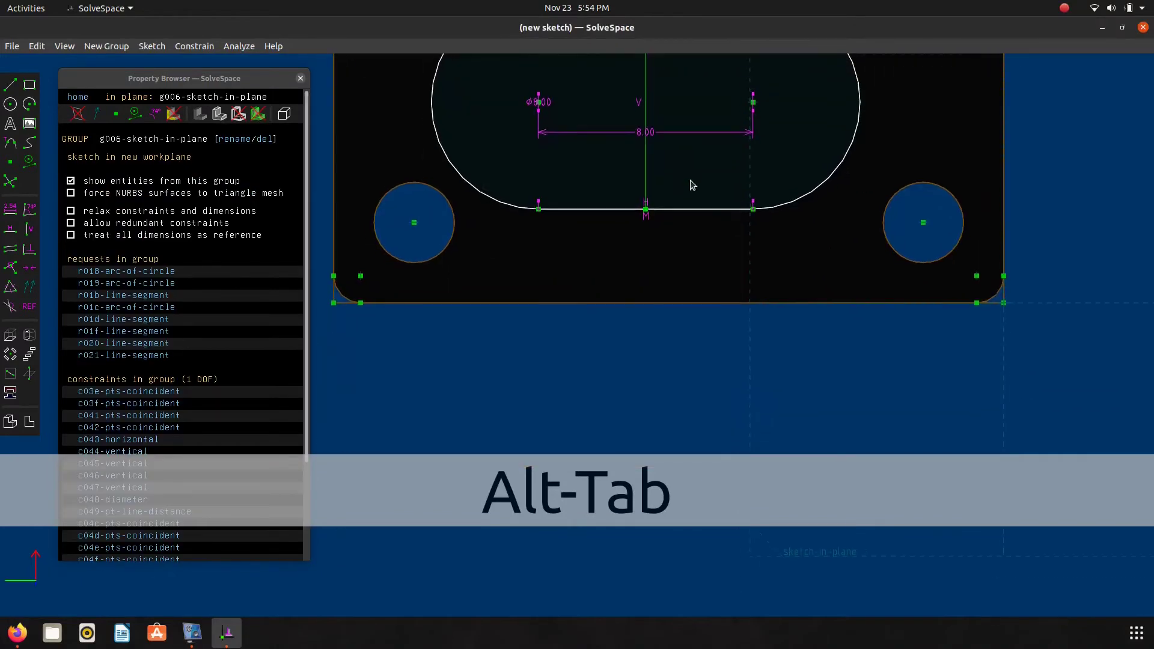
pyautogui.press('s')
pyautogui.click(682, 308)
pyautogui.click(646, 215)
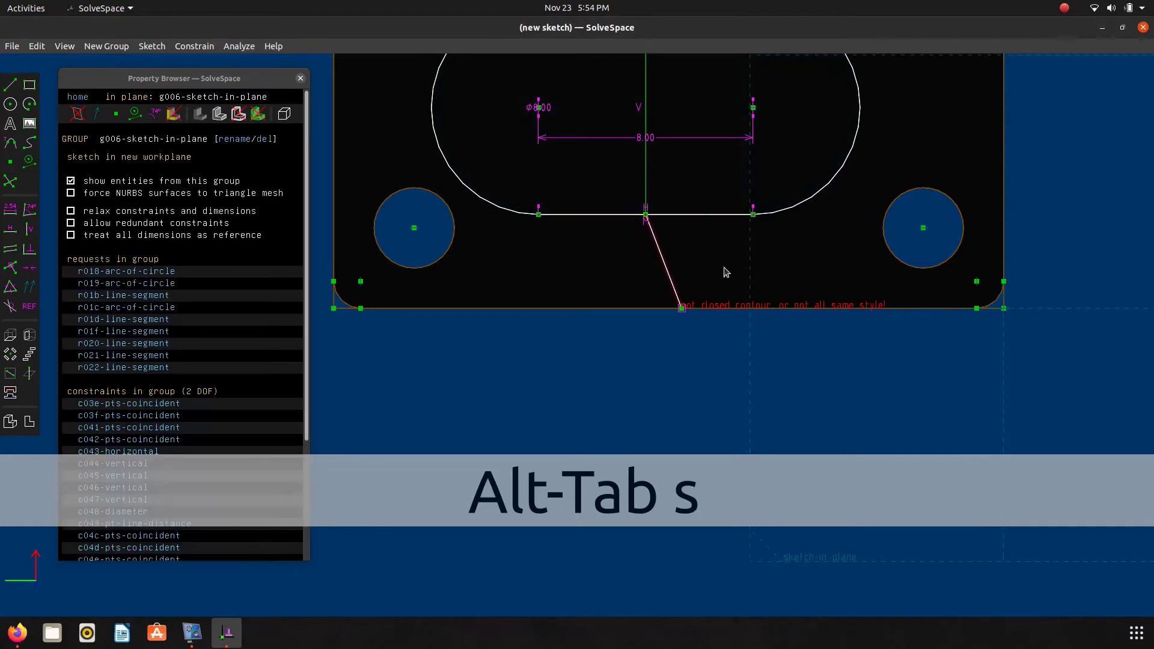
pyautogui.click(672, 283)
pyautogui.click(681, 308)
pyautogui.press('Escape')
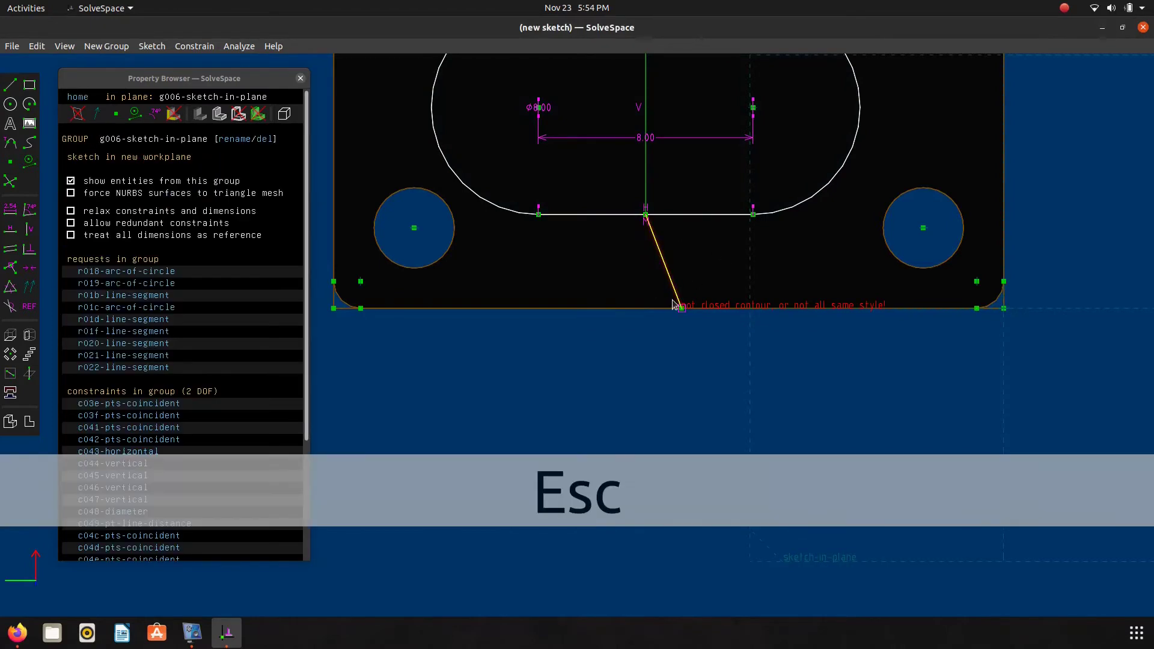
# Step: Try to constrain the new line's lower endpoint to the midpoint of the plate's lower construction line, and undo the attempt
pyautogui.click(681, 308)
pyautogui.click(632, 309)
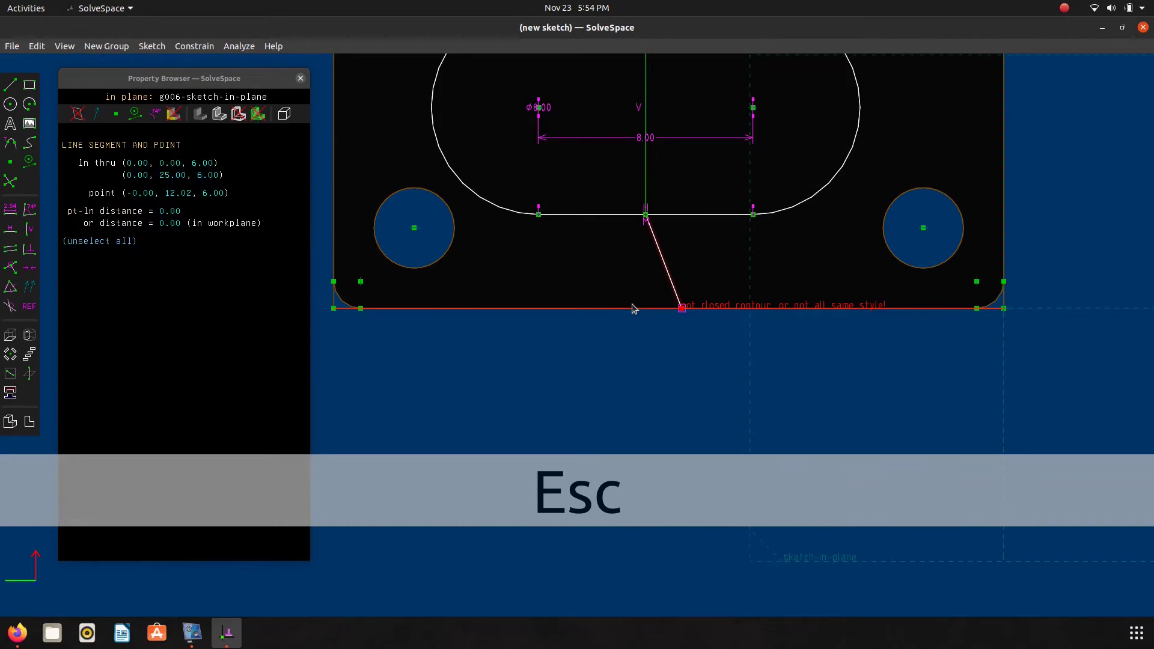
pyautogui.press('m')
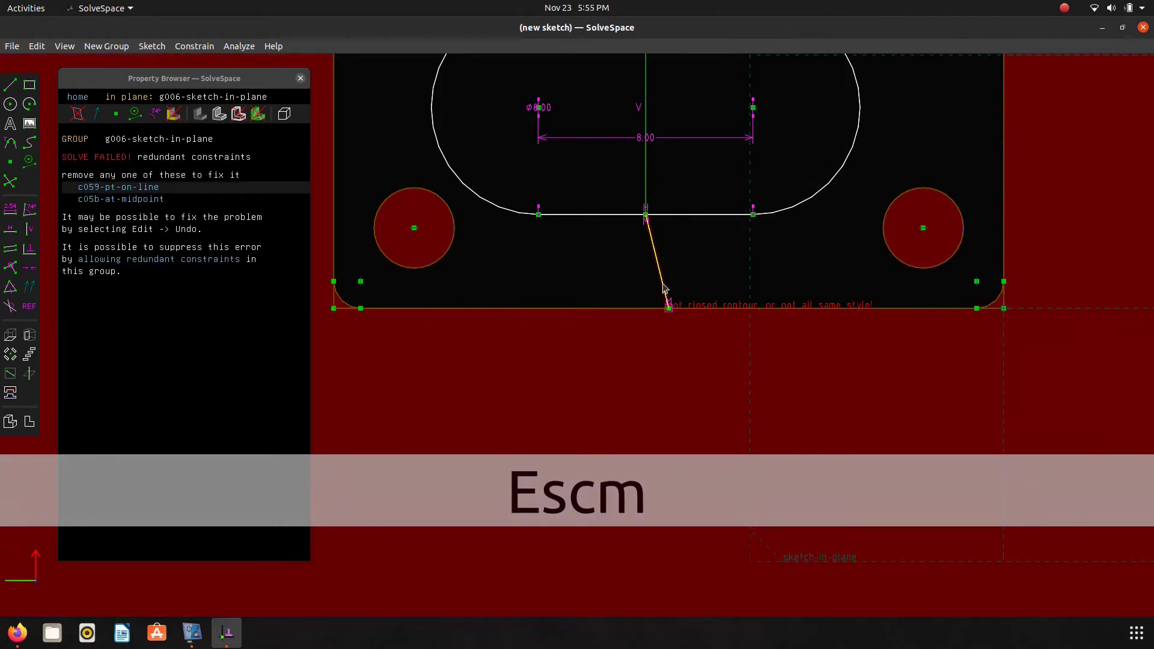
pyautogui.hotkey('ctrl', 'z')
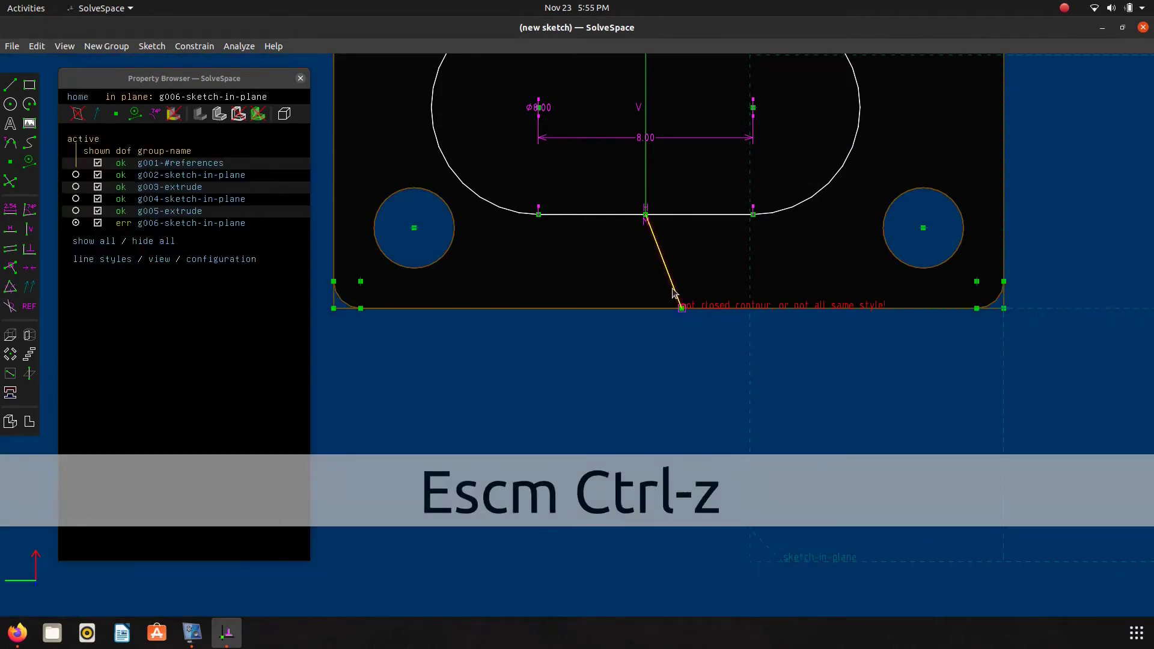
# Step: Try a horizontal constraint on the line between the slot and the plate's lower edge, and delete that constraint
pyautogui.click(673, 289)
pyautogui.press('h')
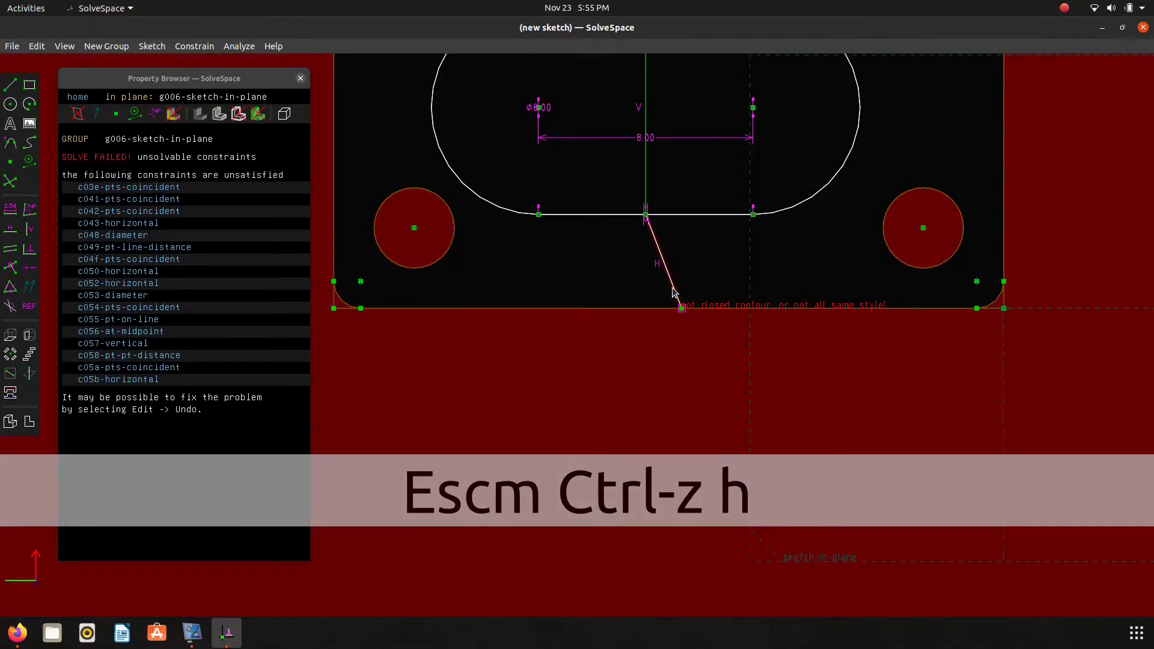
pyautogui.click(651, 265)
pyautogui.press('Delete')
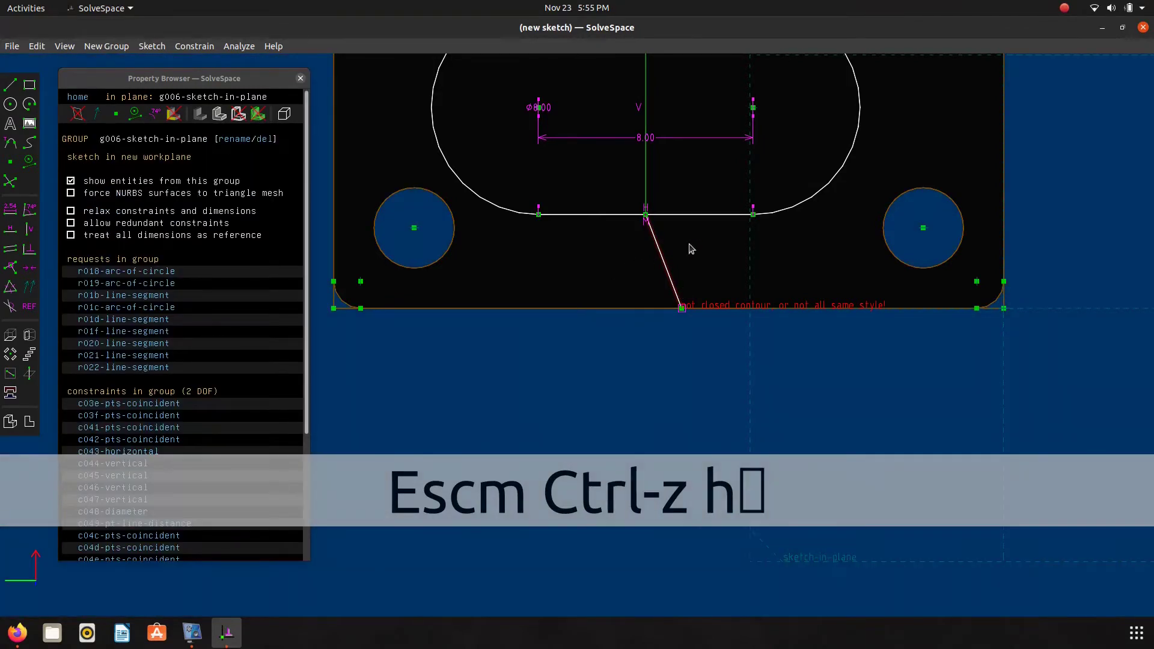
# Step: Constrain the line between the slot and the plate's lower edge to vertical, and convert it to construction geometry
pyautogui.click(674, 282)
pyautogui.press('v')
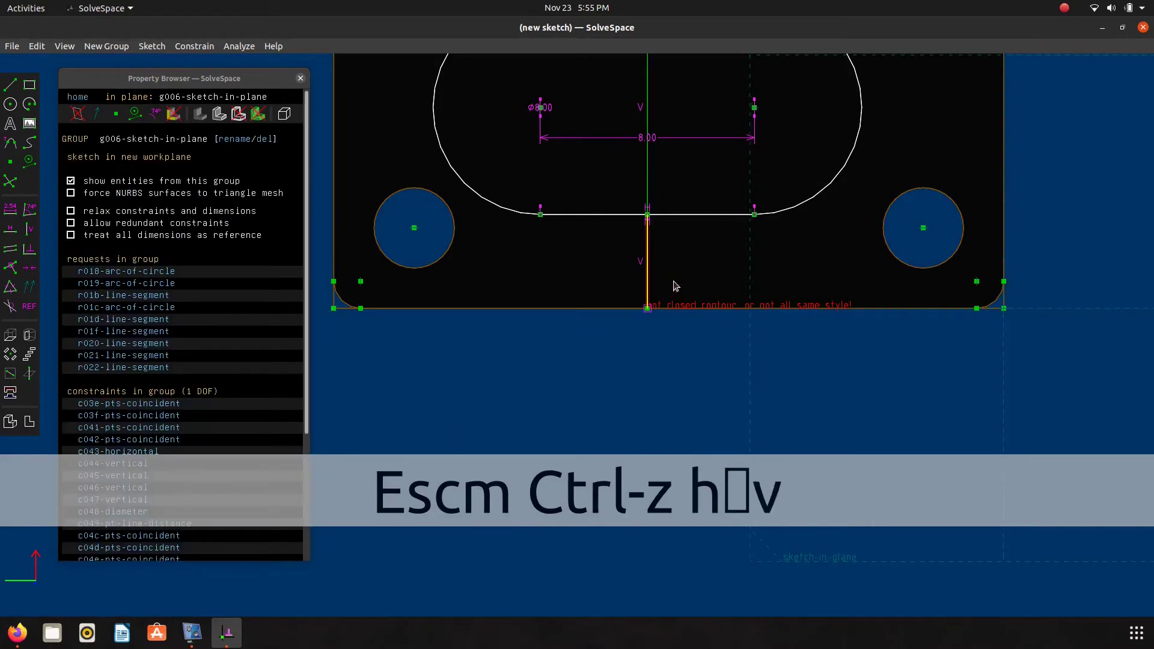
pyautogui.scroll(1, 664, 219)
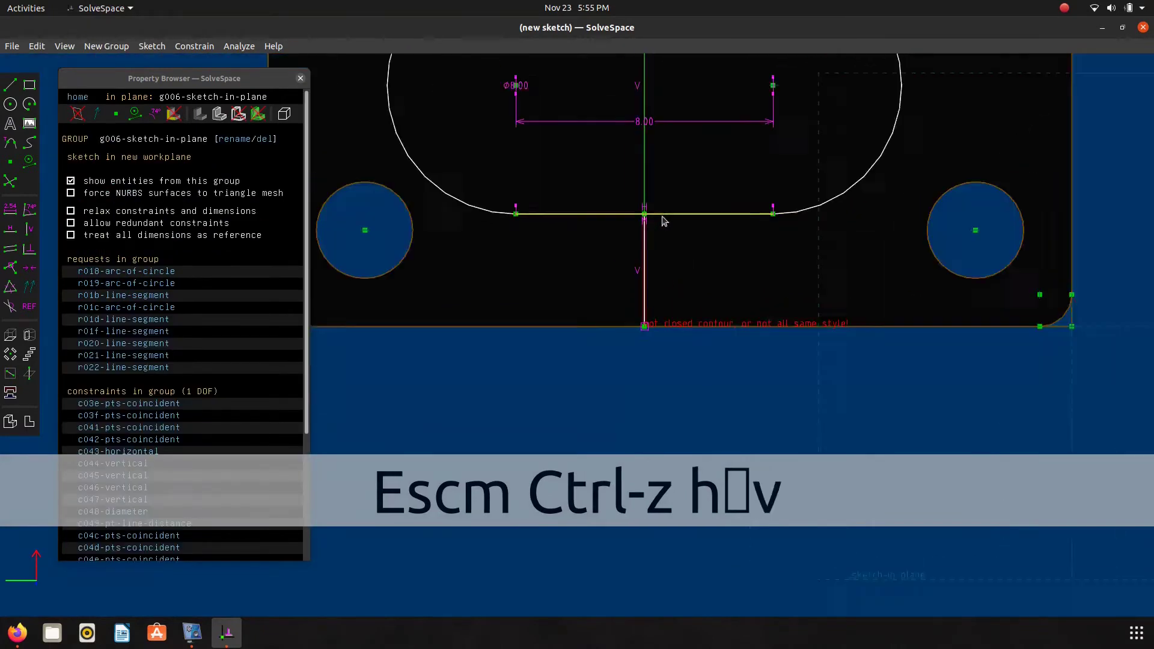
pyautogui.scroll(-1, 688, 276)
pyautogui.moveTo(688, 276); pyautogui.dragTo(680, 312, button='right')
pyautogui.click(645, 319)
pyautogui.press('g')
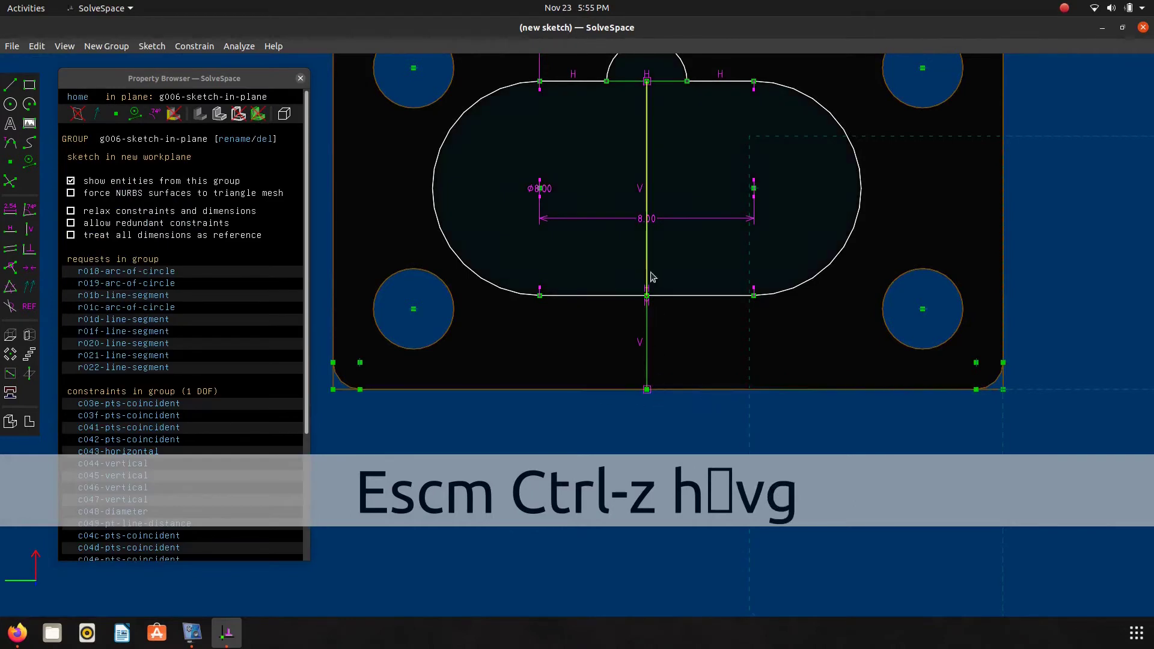
# Step: Constrain the vertical construction line's lower endpoint to the midpoint of the plate's lower edge
pyautogui.click(646, 307)
pyautogui.moveTo(646, 324); pyautogui.dragTo(664, 413)
pyautogui.click(659, 390)
pyautogui.click(711, 391)
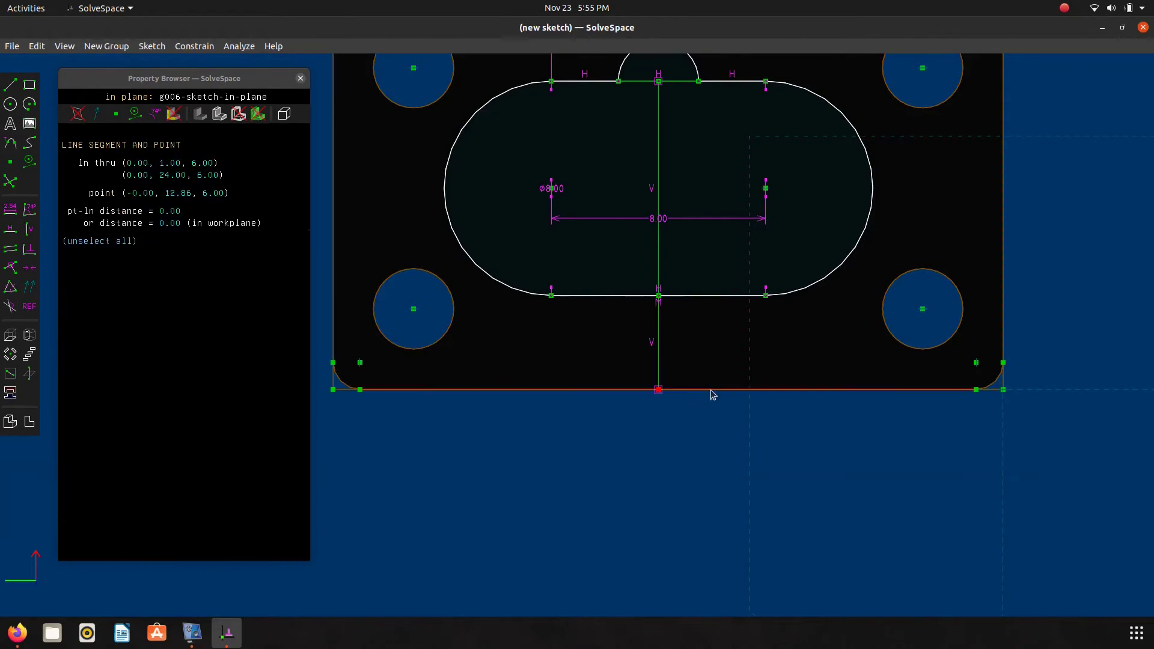
pyautogui.press('m')
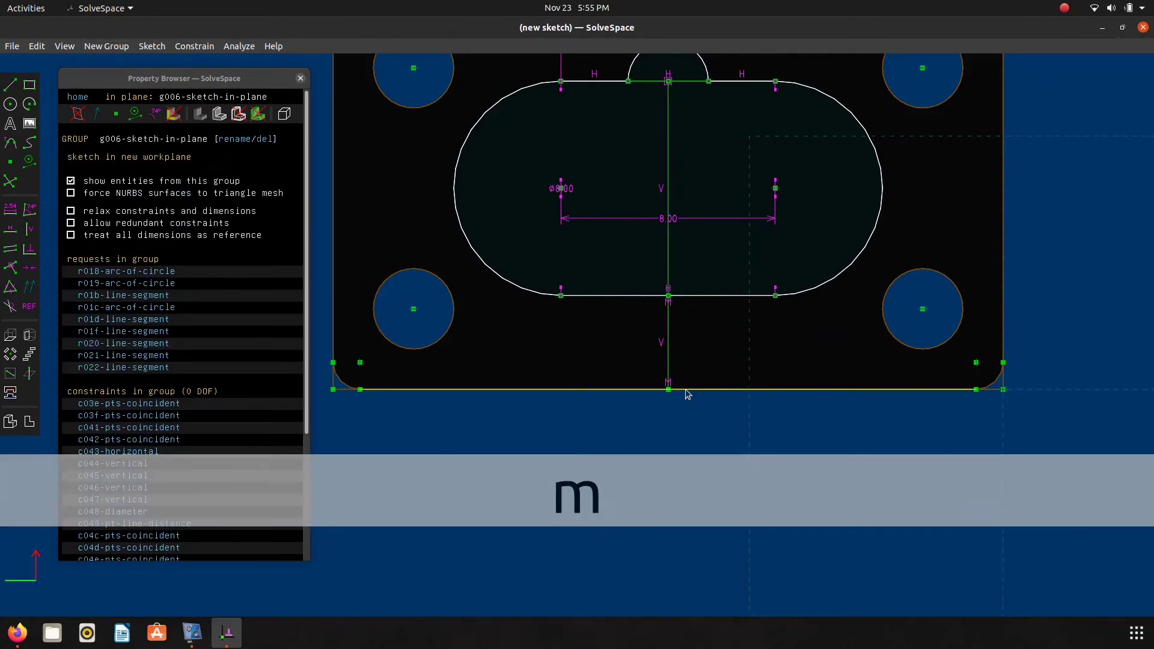
# Step: Extrude the slot sketch one-sided and set its solid model operation to difference
pyautogui.moveTo(601, 328); pyautogui.dragTo(598, 370, button='right')
pyautogui.scroll(-1, 598, 370)
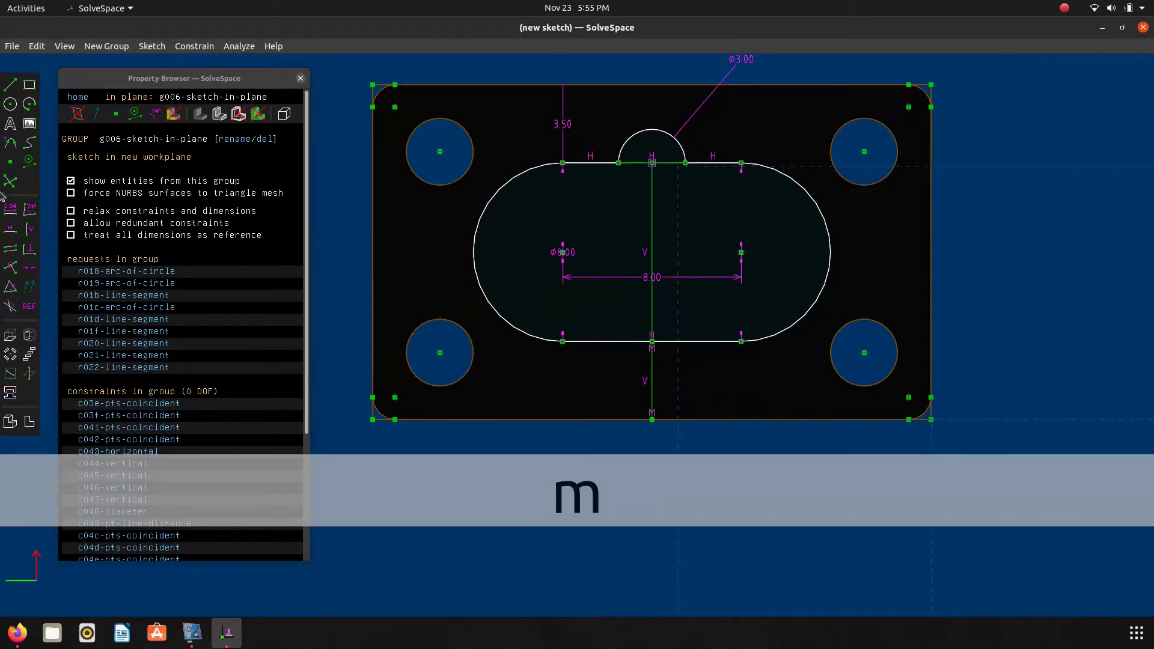
pyautogui.click(26, 356)
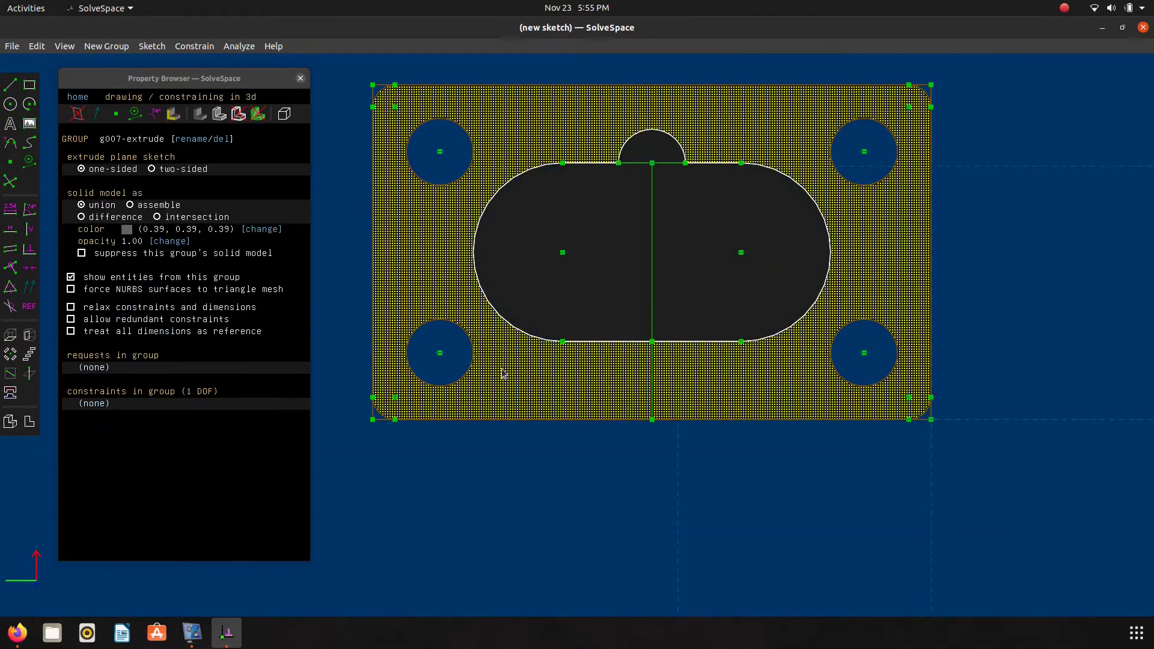
pyautogui.moveTo(503, 376); pyautogui.dragTo(505, 298, button='middle')
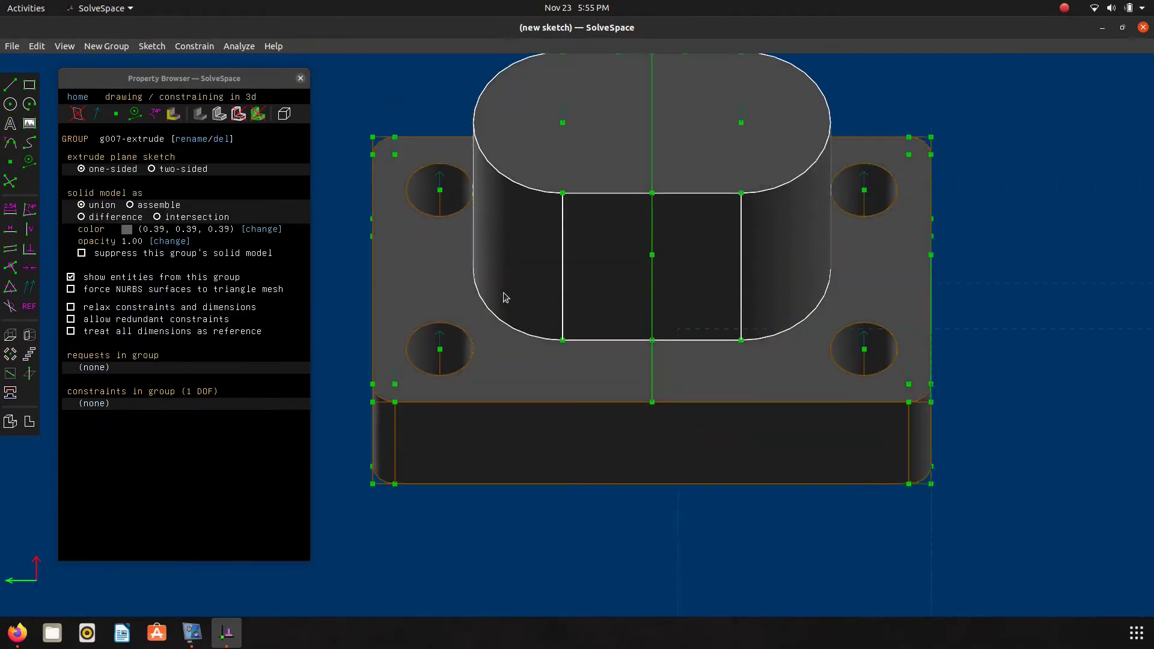
pyautogui.click(82, 217)
pyautogui.moveTo(493, 407); pyautogui.dragTo(535, 340, button='middle')
# Step: Check the pocket depth in the Firefox drawing, and set the cut extrusion's depth to 3.0 mm in SolveSpace
pyautogui.click(599, 312)
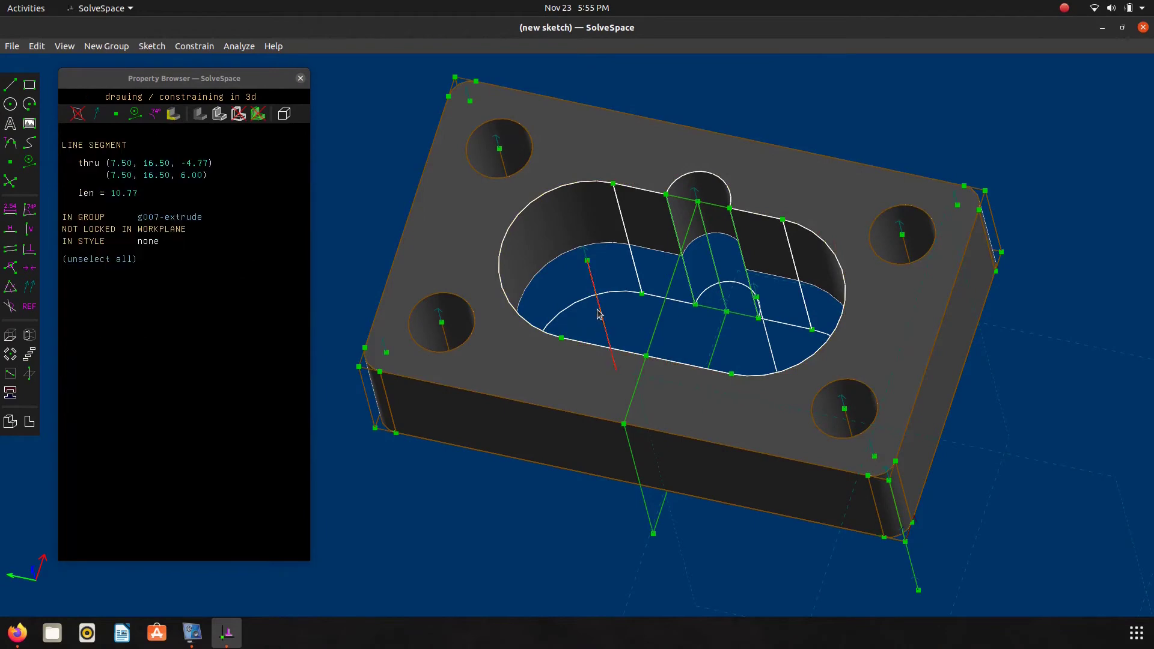
pyautogui.press('d')
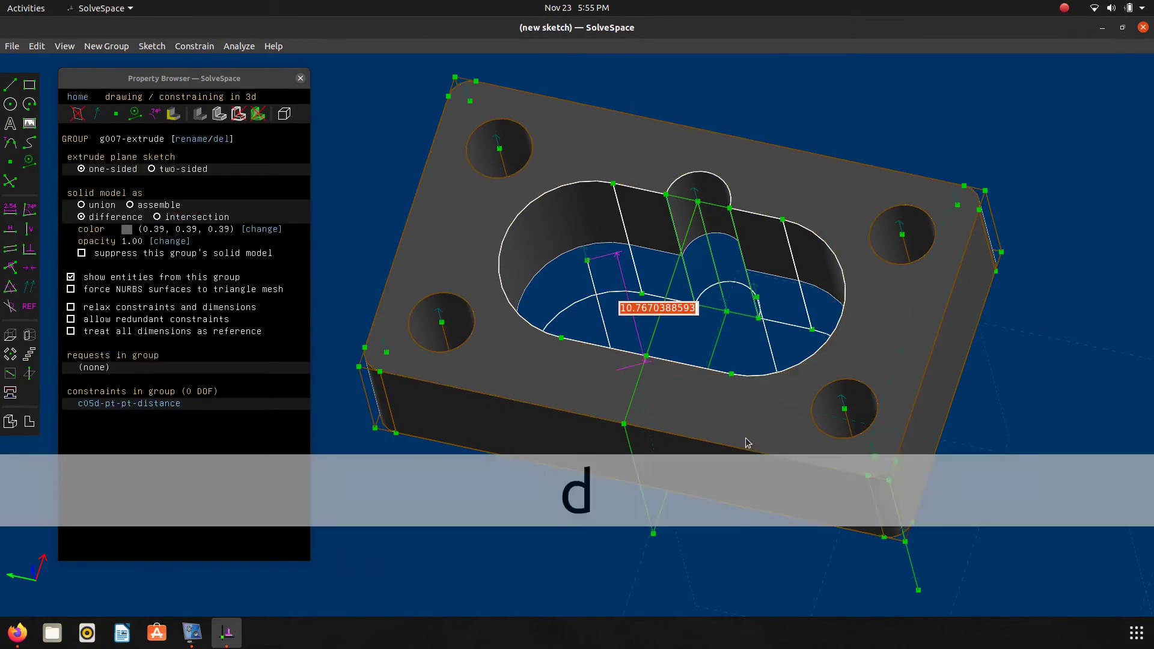
pyautogui.hotkey('alt', 'Tab')
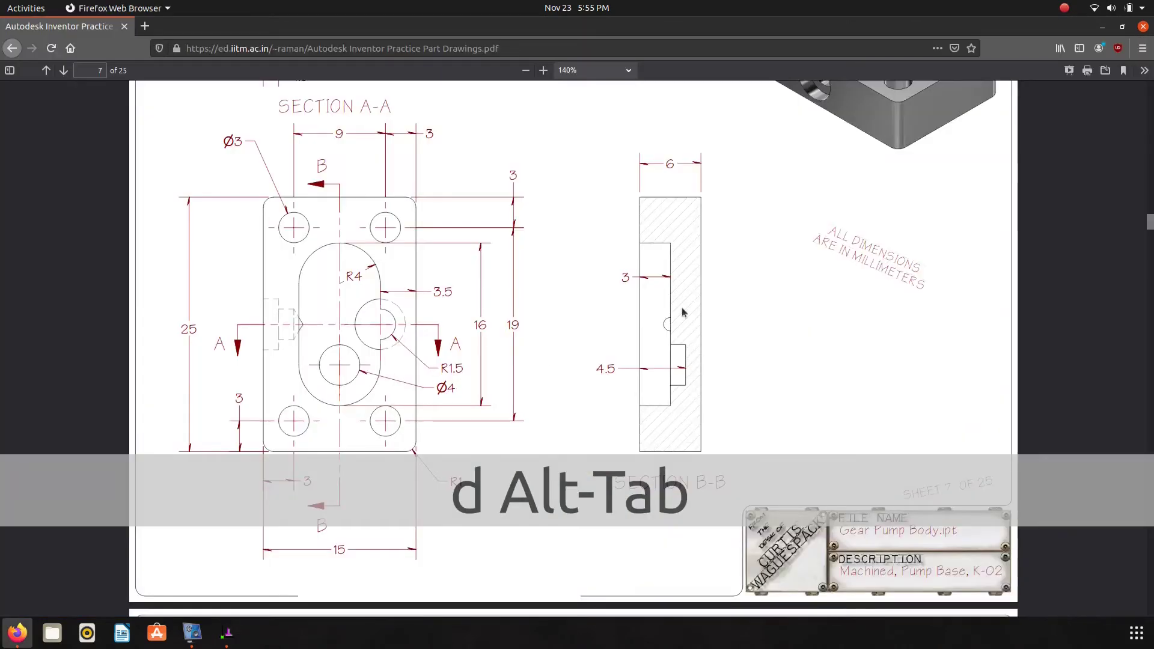
pyautogui.hotkey('alt', 'Tab')
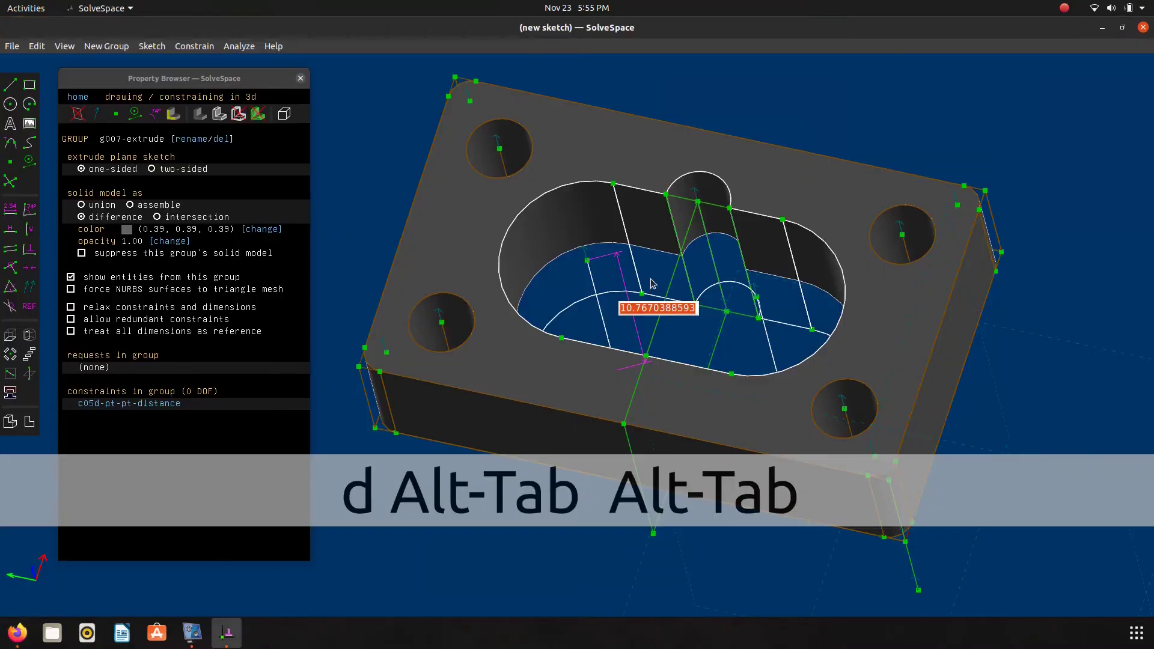
pyautogui.write('3.0')
pyautogui.press('Return')
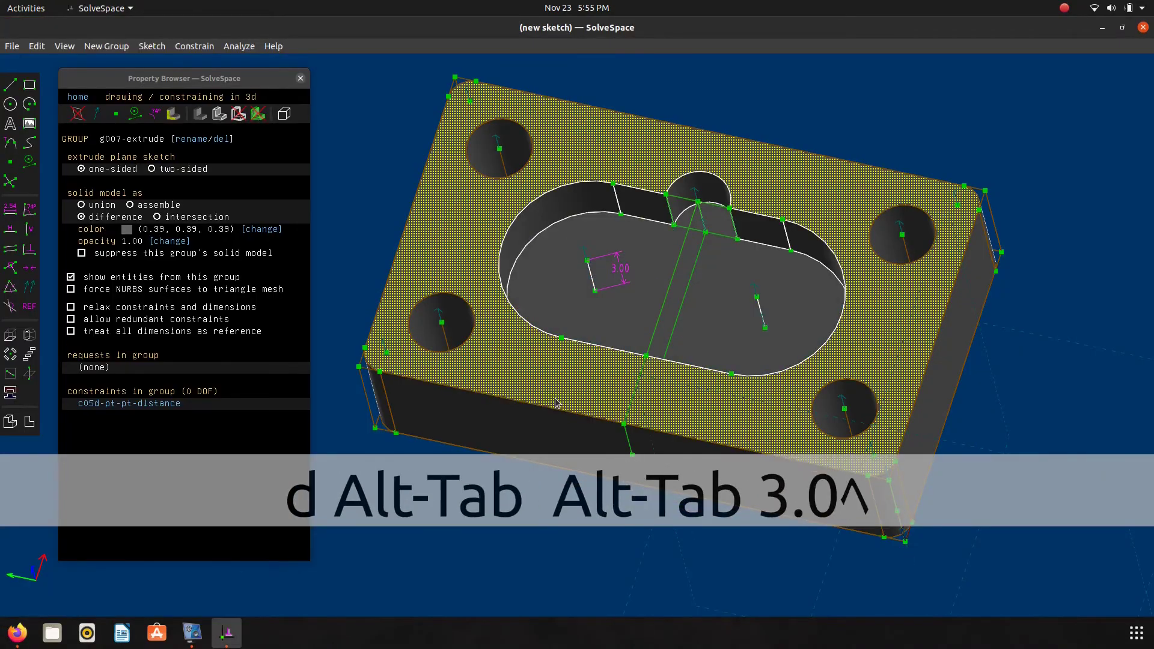
pyautogui.moveTo(575, 384); pyautogui.dragTo(582, 412, button='middle')
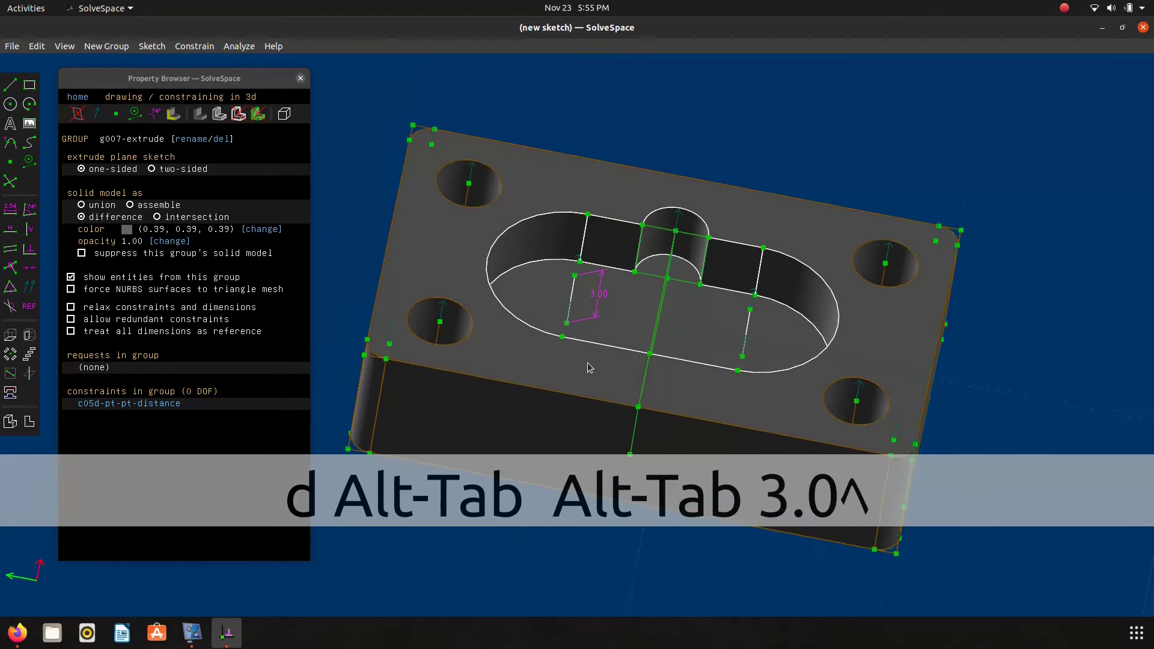
pyautogui.moveTo(586, 362); pyautogui.dragTo(516, 337, button='middle')
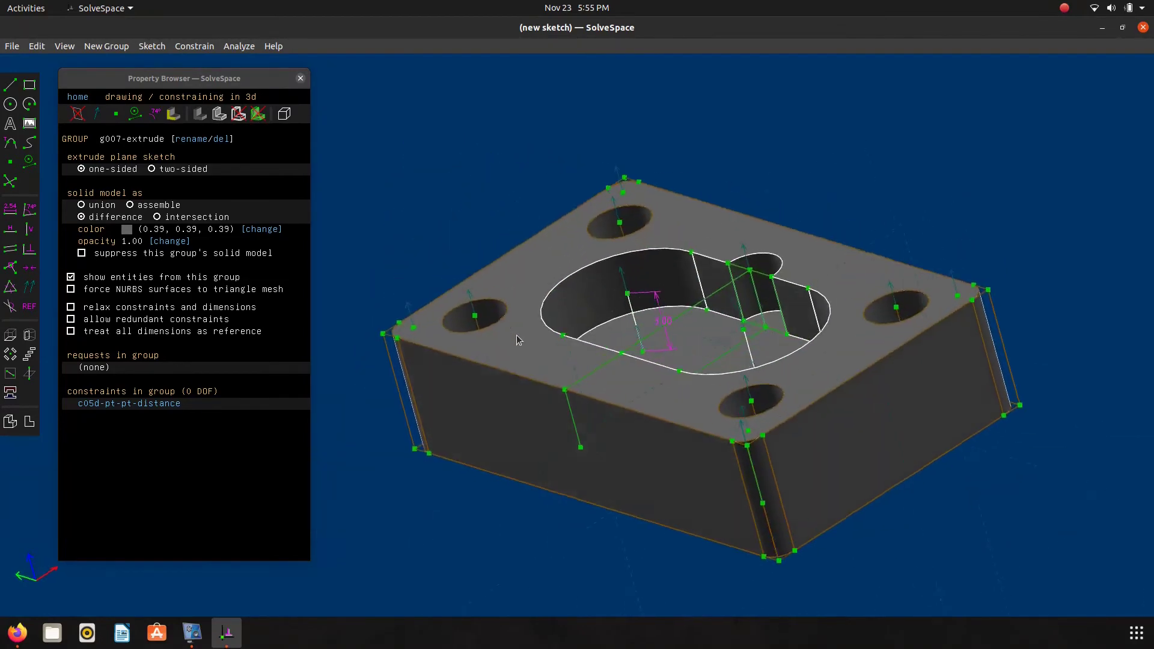
# Step: Consult the Firefox drawing, and start a new workplane sketch in SolveSpace at the lower arc centre on the pocket floor
pyautogui.hotkey('alt', 'Tab')
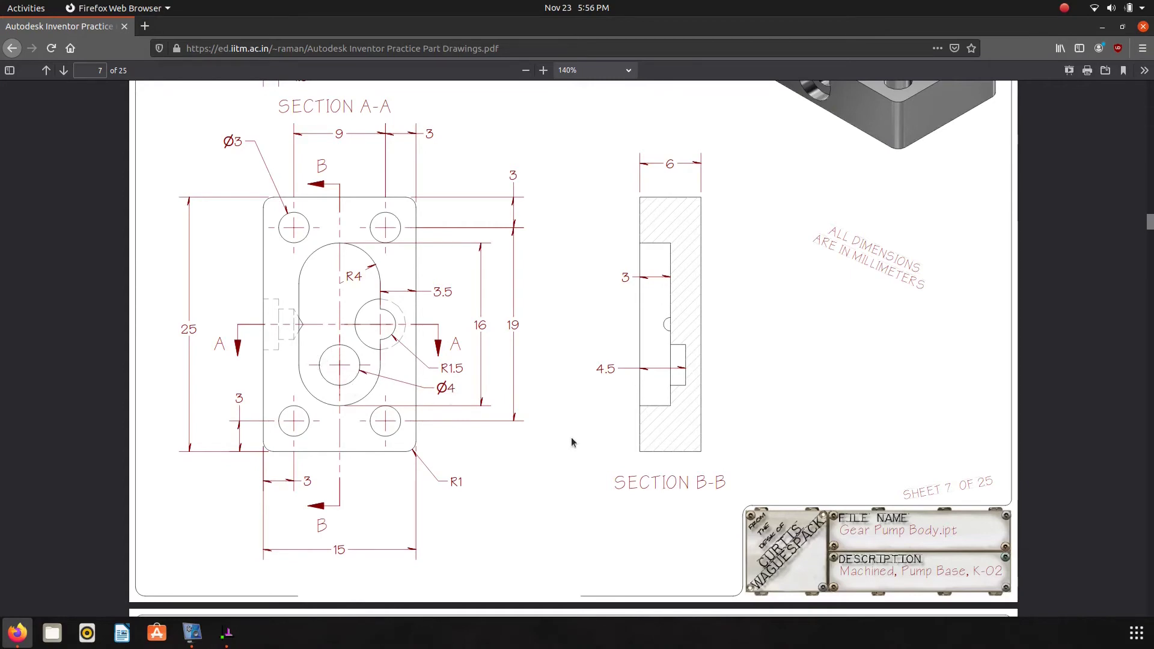
pyautogui.hotkey('alt', 'Tab')
pyautogui.press('F2')
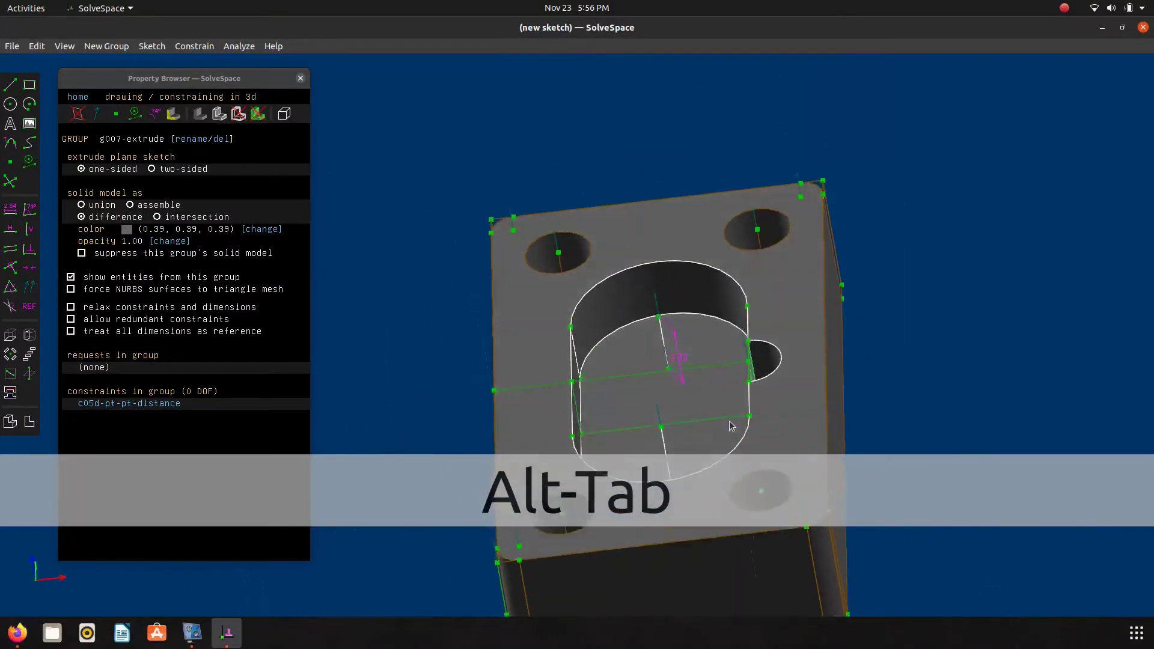
pyautogui.moveTo(628, 409); pyautogui.dragTo(637, 245, button='right')
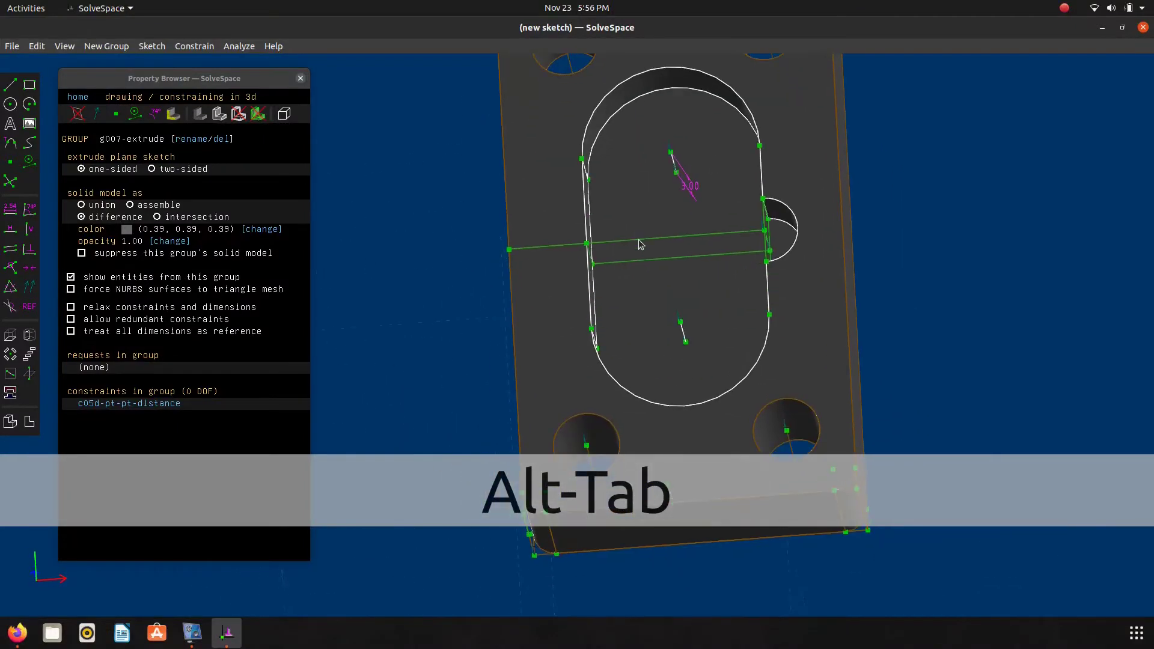
pyautogui.click(685, 342)
pyautogui.hotkey('shift', 'w')
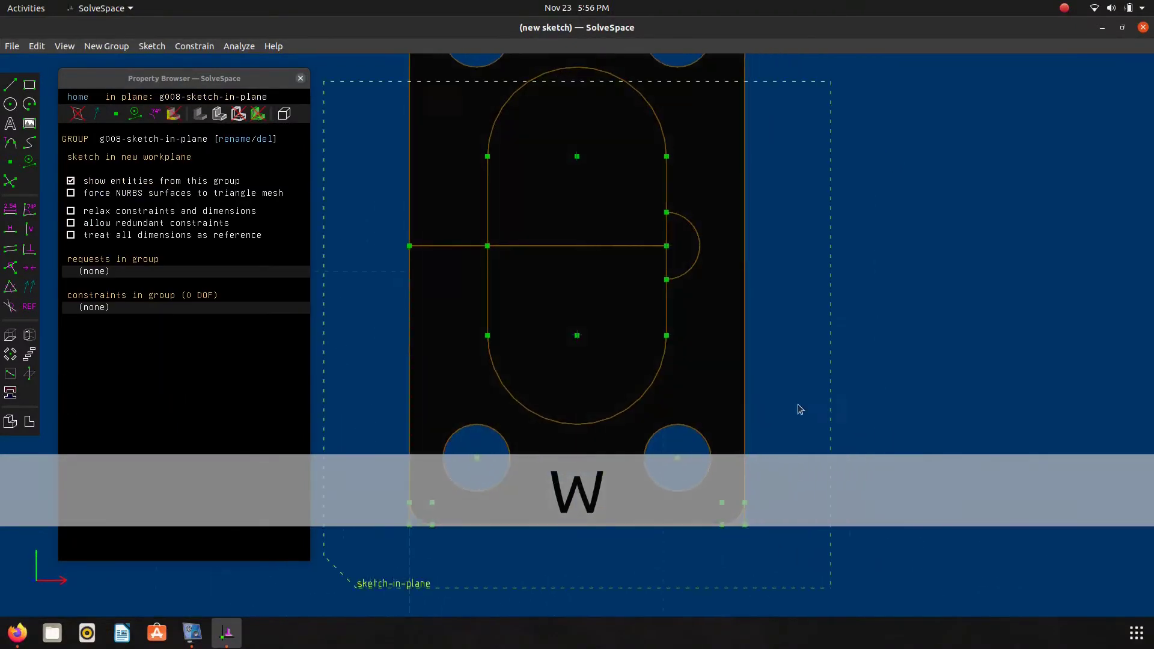
# Step: Sketch a circle centred on the lower arc centre of the pocket floor and set its diameter to 4.0 mm
pyautogui.hotkey('alt', 'Tab')
pyautogui.hotkey('alt', 'Tab')
pyautogui.press('c')
pyautogui.click(577, 336)
pyautogui.click(602, 390)
pyautogui.click(636, 351)
pyautogui.press('d')
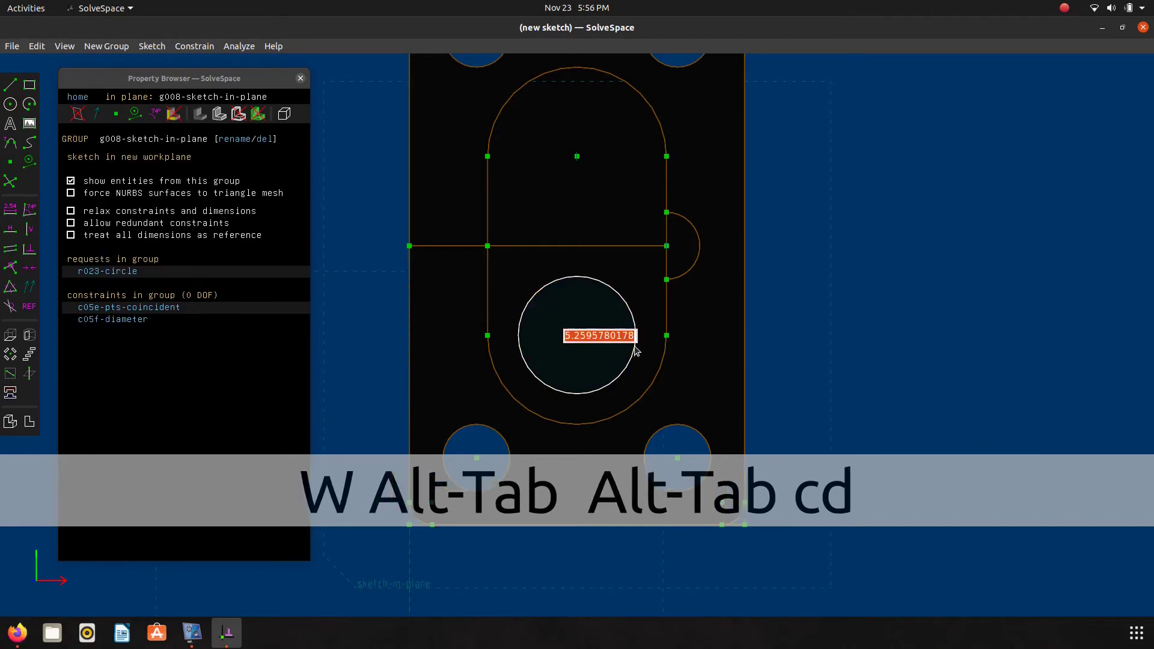
pyautogui.write('4.0')
pyautogui.press('Return')
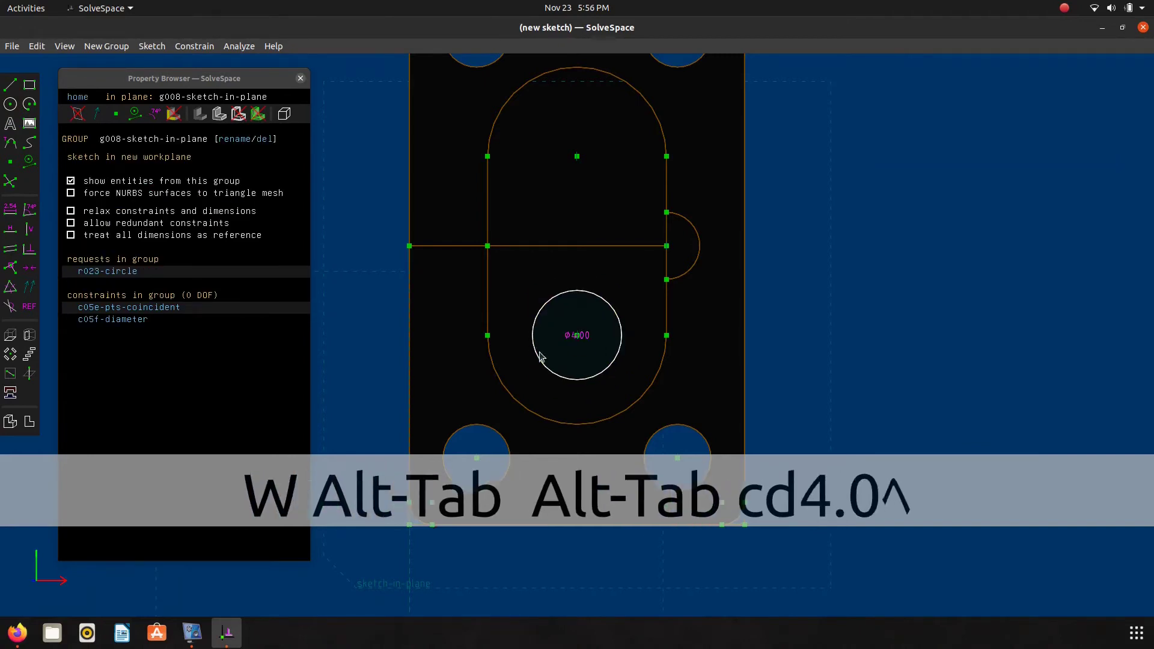
pyautogui.moveTo(592, 338); pyautogui.dragTo(655, 204)
# Step: Extrude the 4 mm circle one-sided as a difference and set the cut's depth to 4.5 mm
pyautogui.click(11, 335)
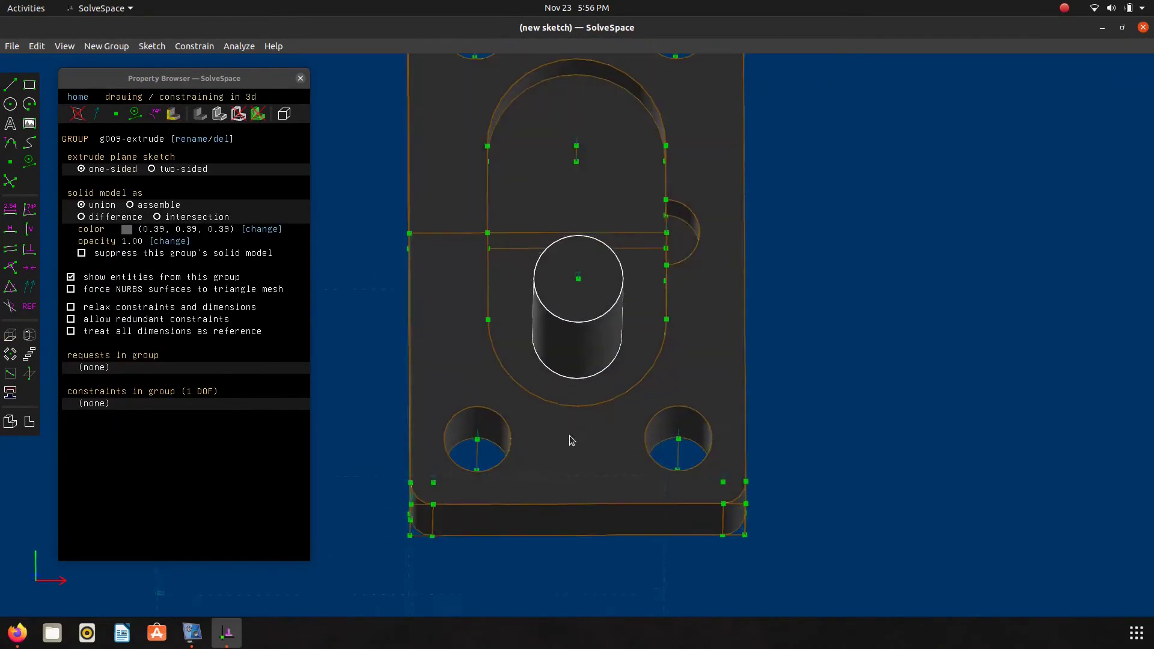
pyautogui.click(82, 216)
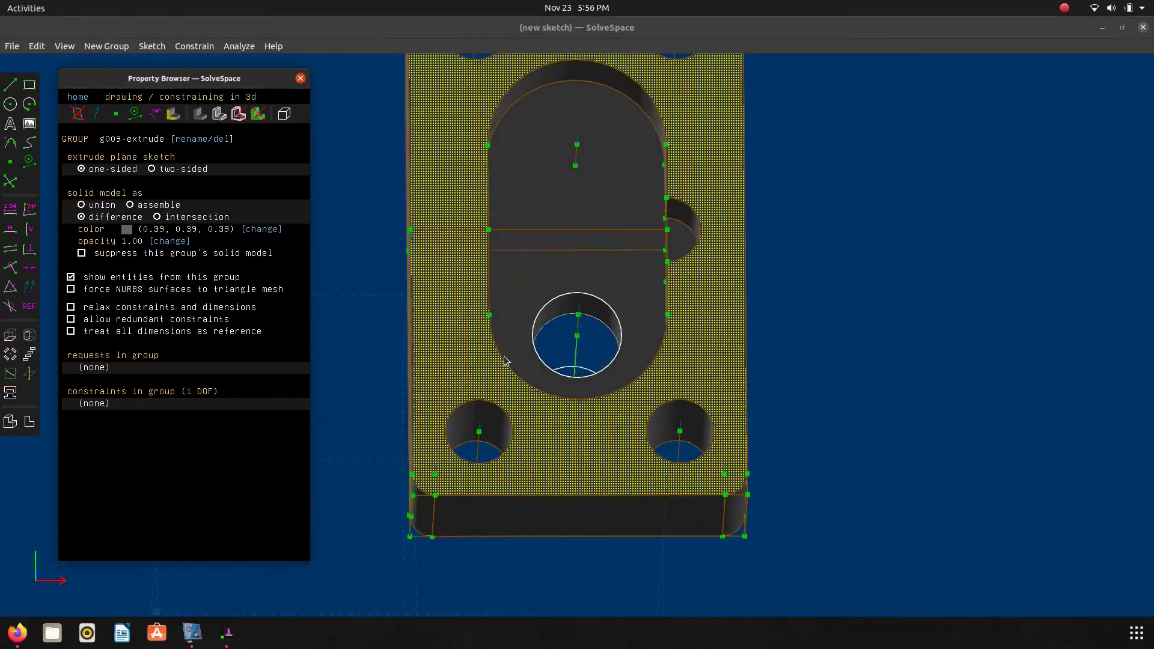
pyautogui.click(573, 358)
pyautogui.write('d4.5')
pyautogui.press('Return')
# Step: Compare the round hole with the Firefox drawing, and correct the cut's depth to 1.5 mm in SolveSpace
pyautogui.hotkey('alt', 'Tab')
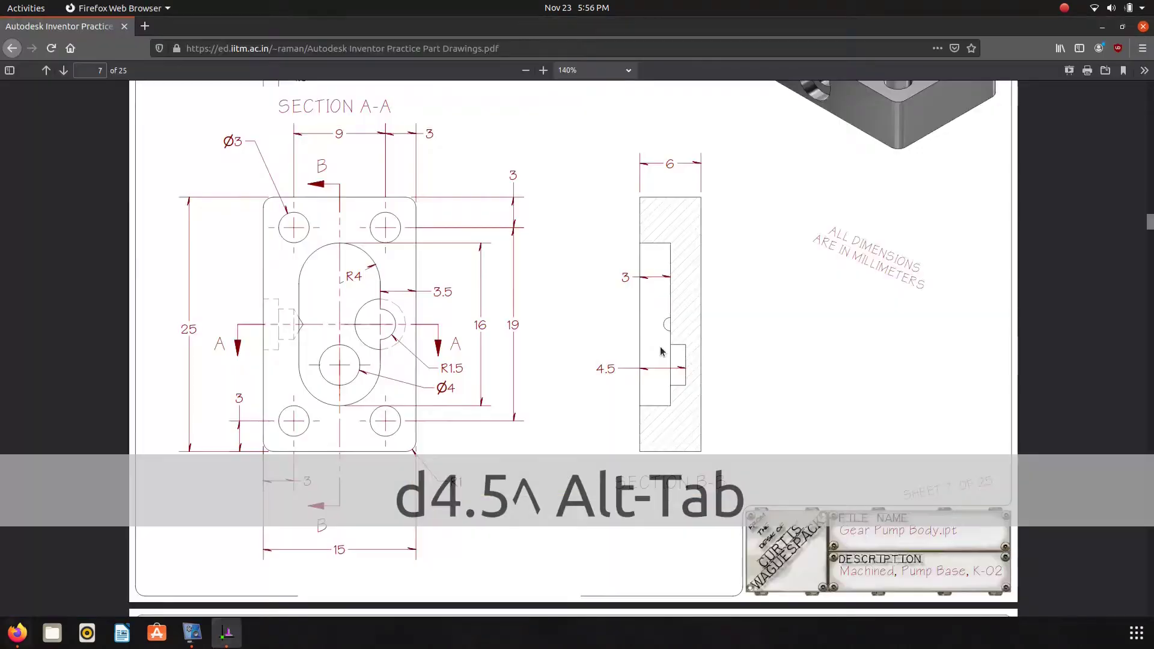
pyautogui.hotkey('alt', 'Tab')
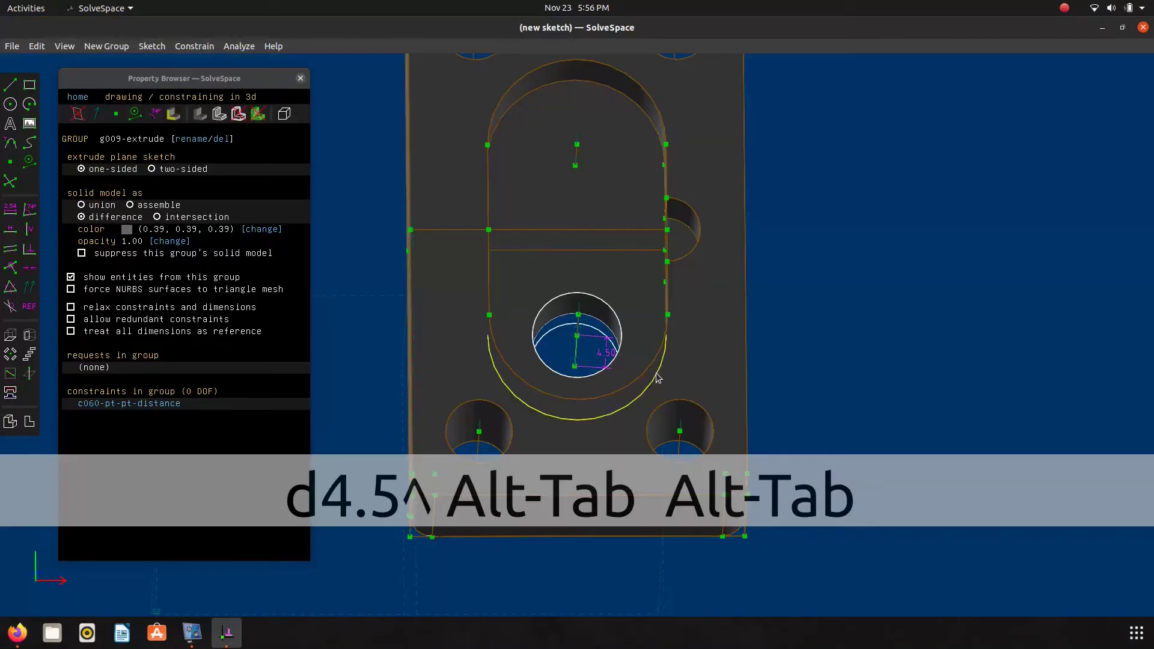
pyautogui.hotkey('alt', 'Tab')
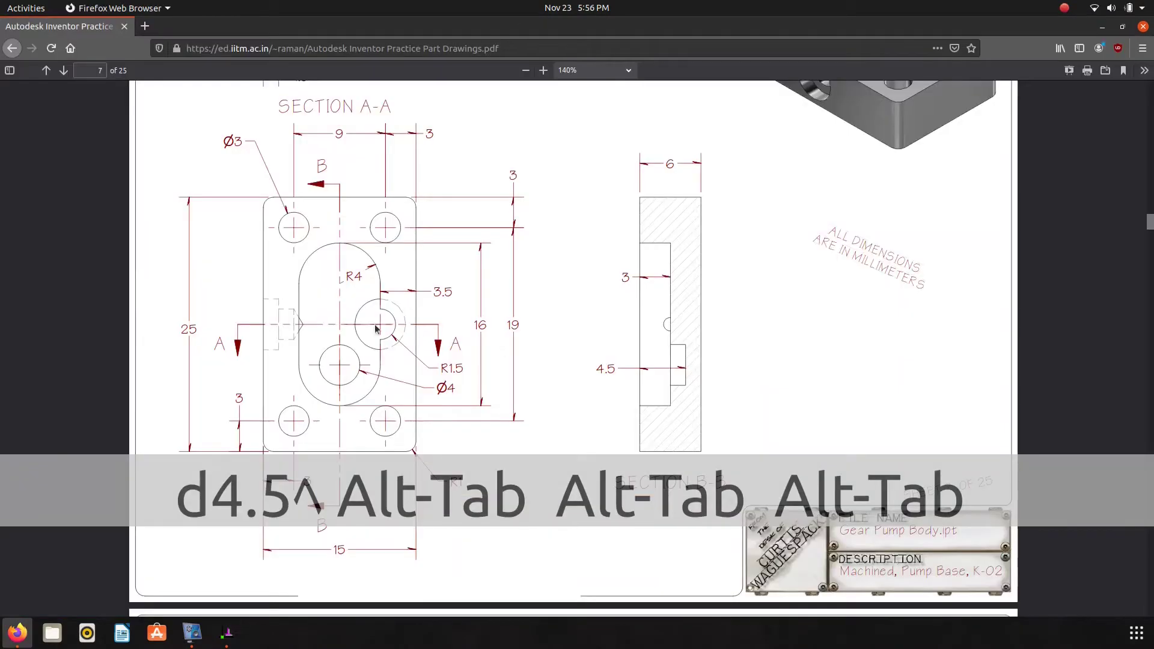
pyautogui.hotkey('alt', 'Tab')
pyautogui.doubleClick(604, 352)
pyautogui.write('1.5')
pyautogui.press('Return')
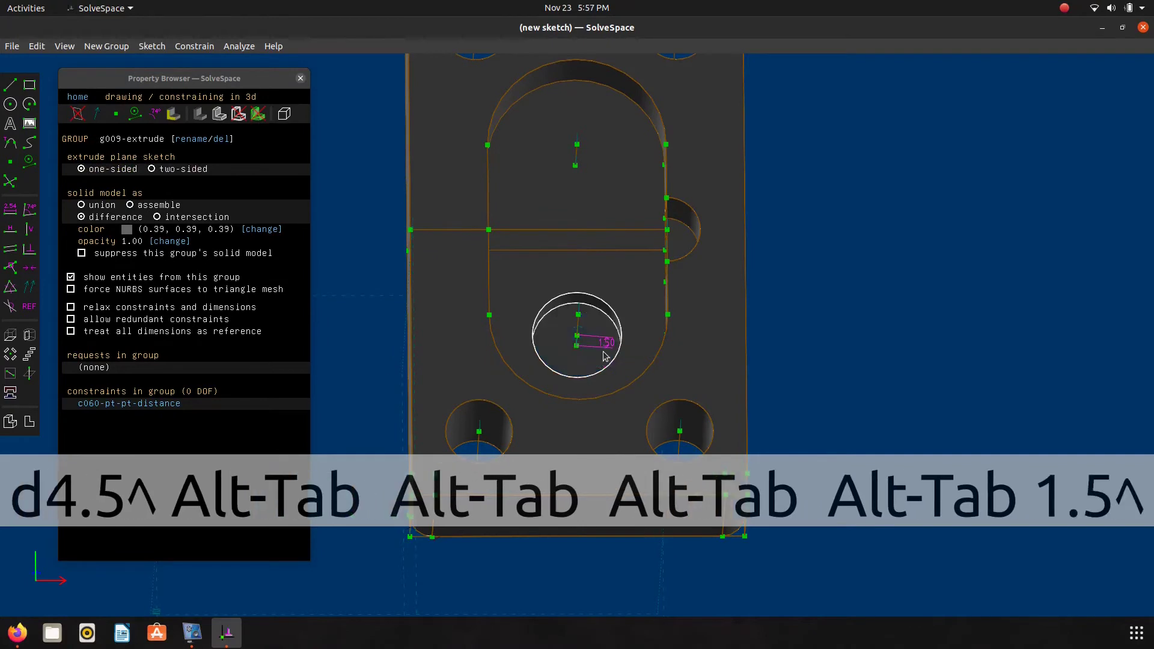
pyautogui.moveTo(604, 356); pyautogui.dragTo(547, 353, button='middle')
# Step: Start a new workplane sketch on the pocket floor, with its origin at the right end of the horizontal centreline
pyautogui.hotkey('alt', 'Tab')
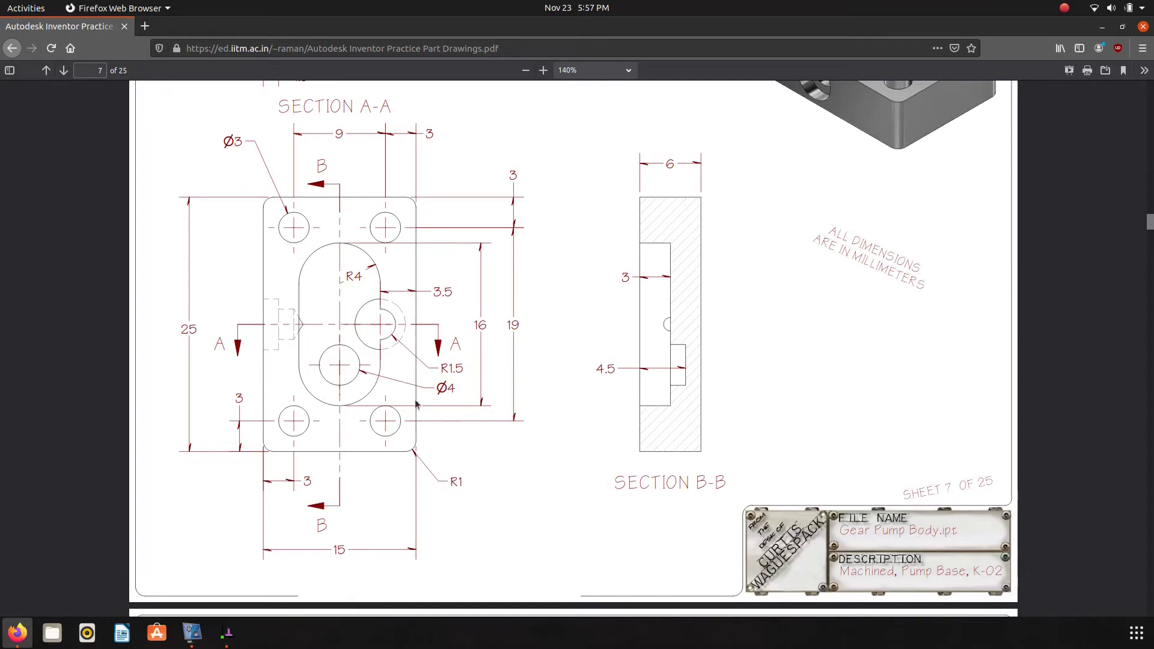
pyautogui.hotkey('alt', 'Tab')
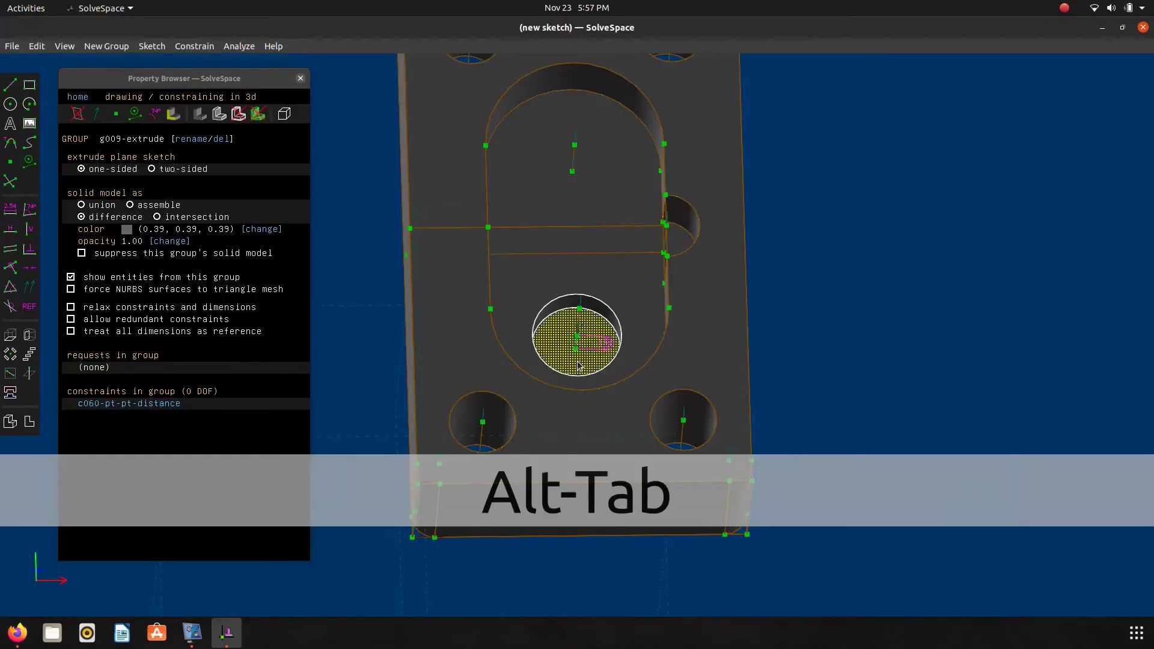
pyautogui.press('w')
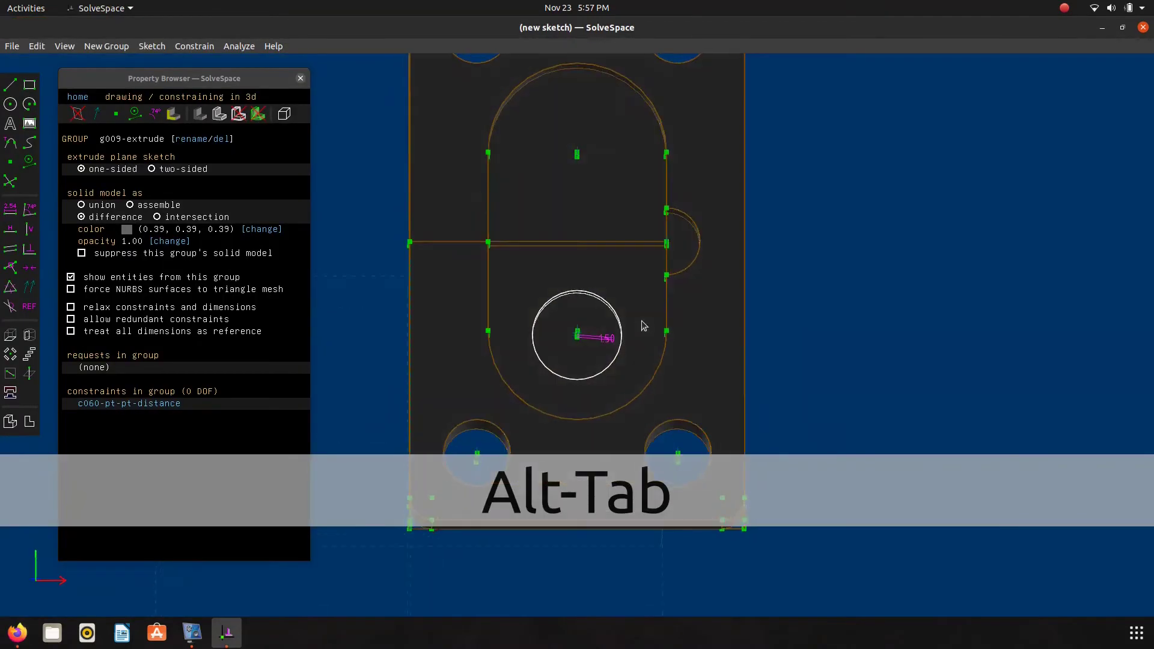
pyautogui.moveTo(644, 325); pyautogui.dragTo(628, 32, button='middle')
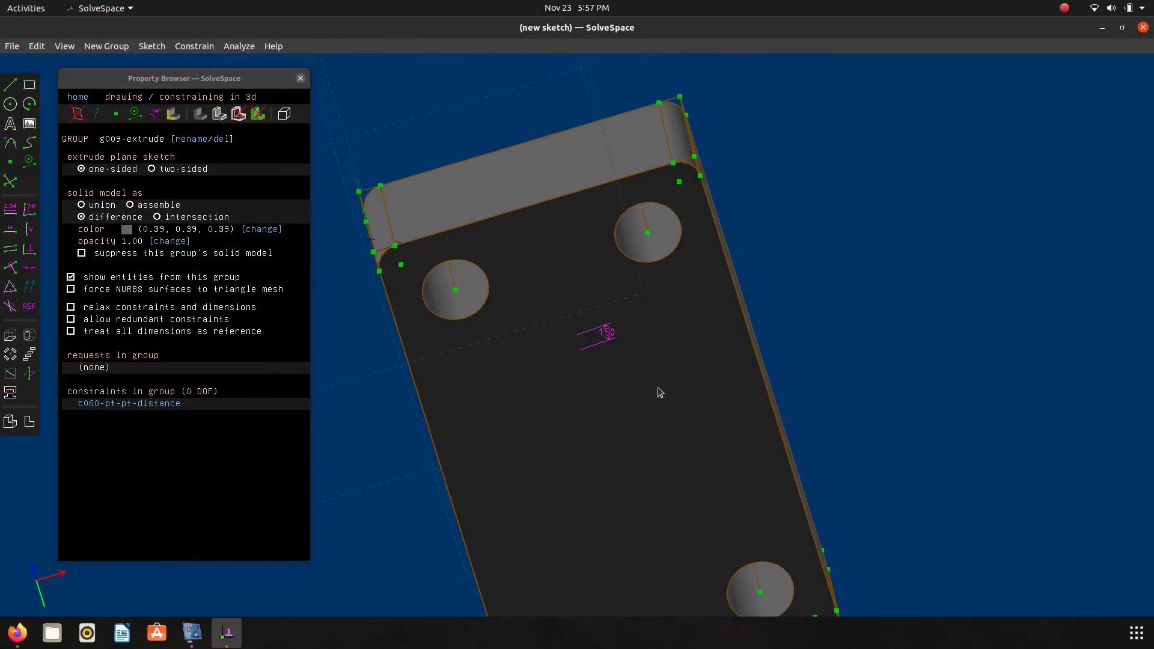
pyautogui.moveTo(637, 381); pyautogui.dragTo(729, 583, button='middle')
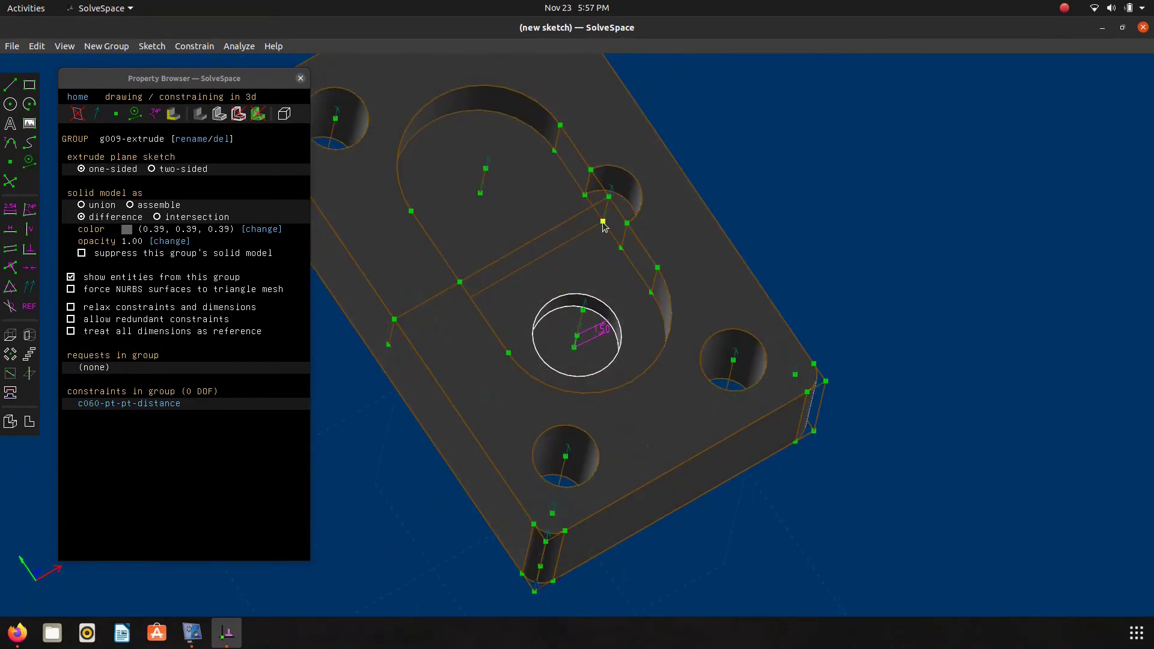
pyautogui.click(603, 221)
pyautogui.click(595, 226)
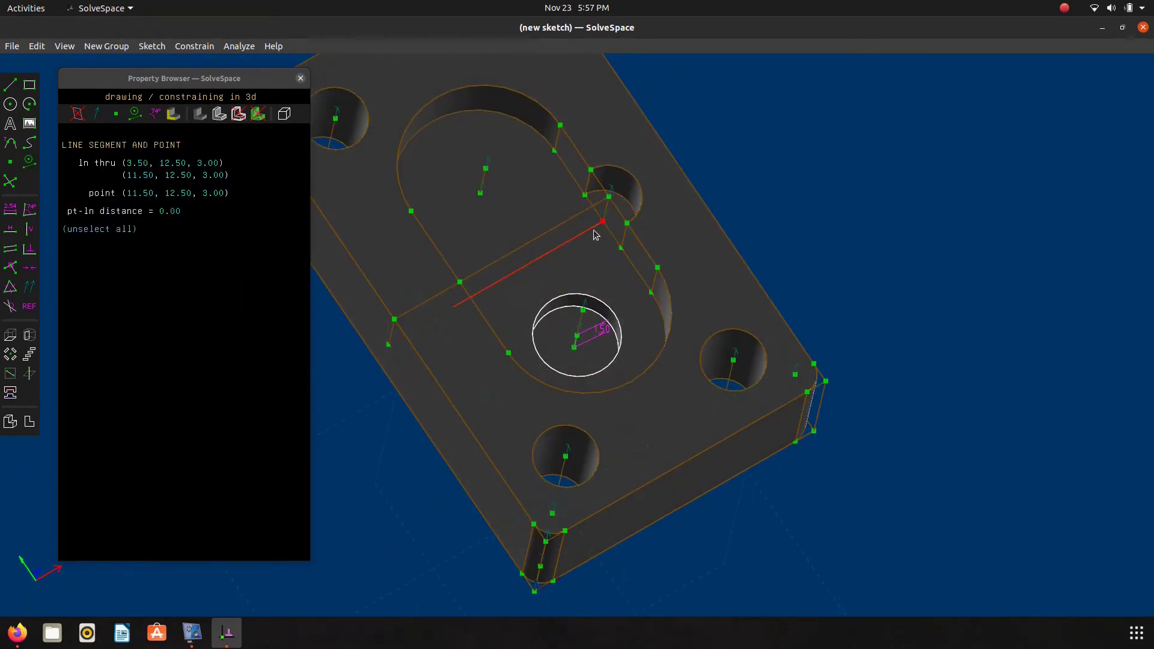
pyautogui.click(616, 241)
pyautogui.hotkey('shift', 'w')
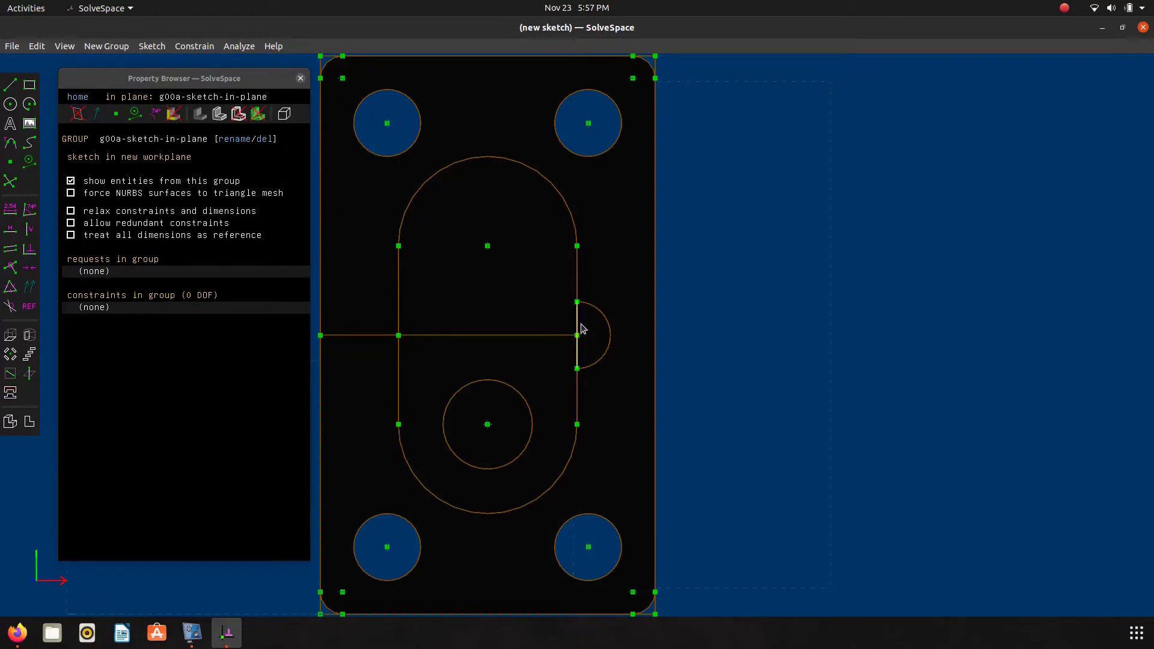
# Step: Draw a circle centred on the right end of the horizontal centreline, larger than the semicircular notch
pyautogui.press('c')
pyautogui.click(579, 342)
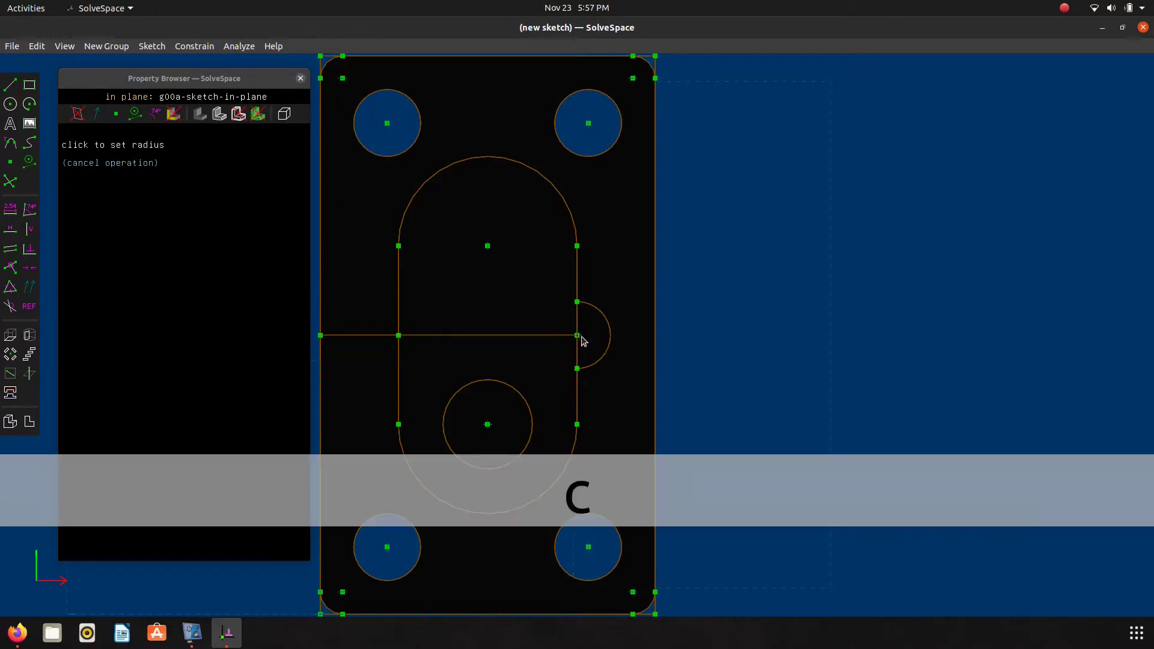
pyautogui.click(618, 392)
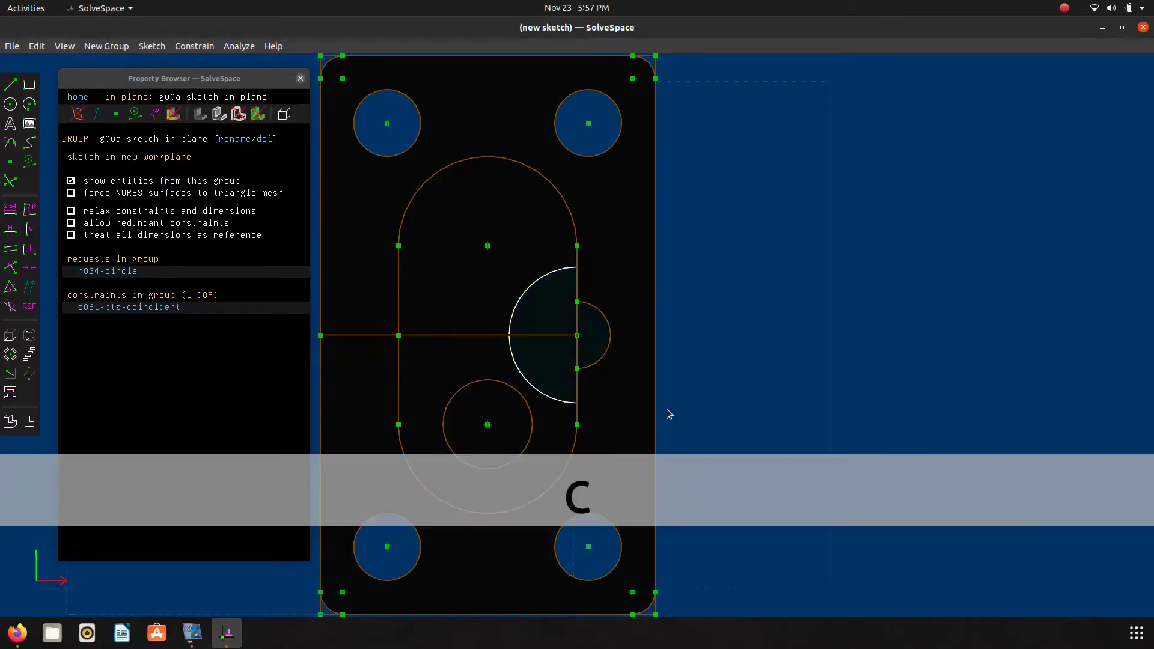
# Step: Look up the through-hole's size in the Firefox drawing's section A-A, and set the circle's diameter to 5.0 mm in SolveSpace
pyautogui.hotkey('alt', 'Tab')
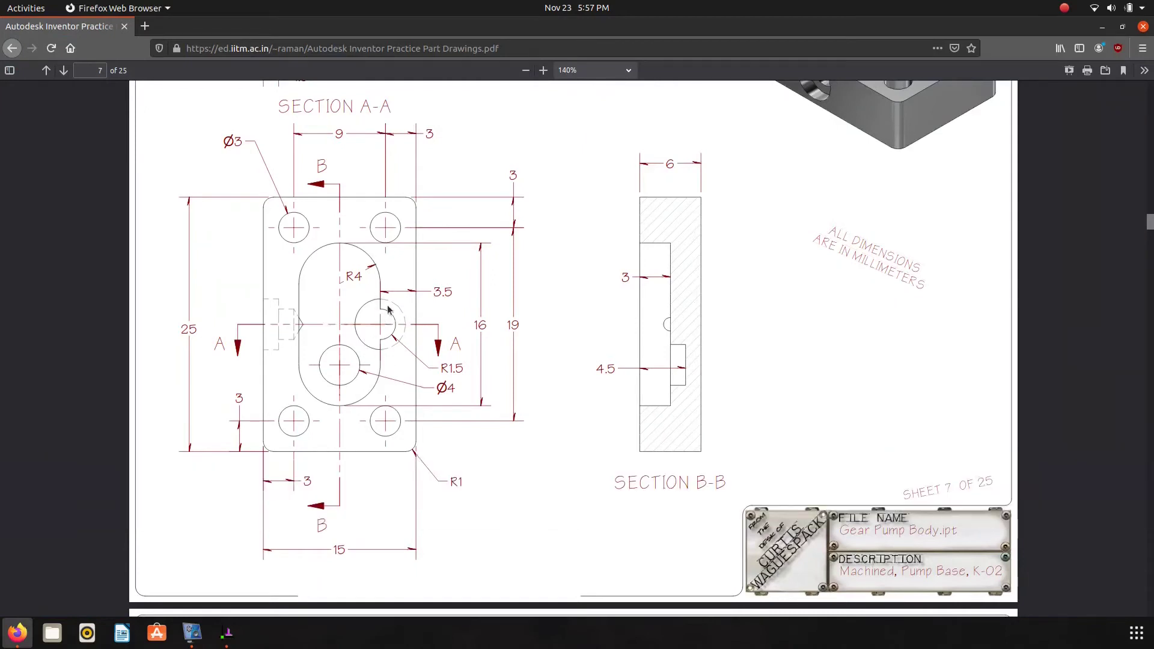
pyautogui.scroll(-2, 387, 309)
pyautogui.scroll(5, 388, 313)
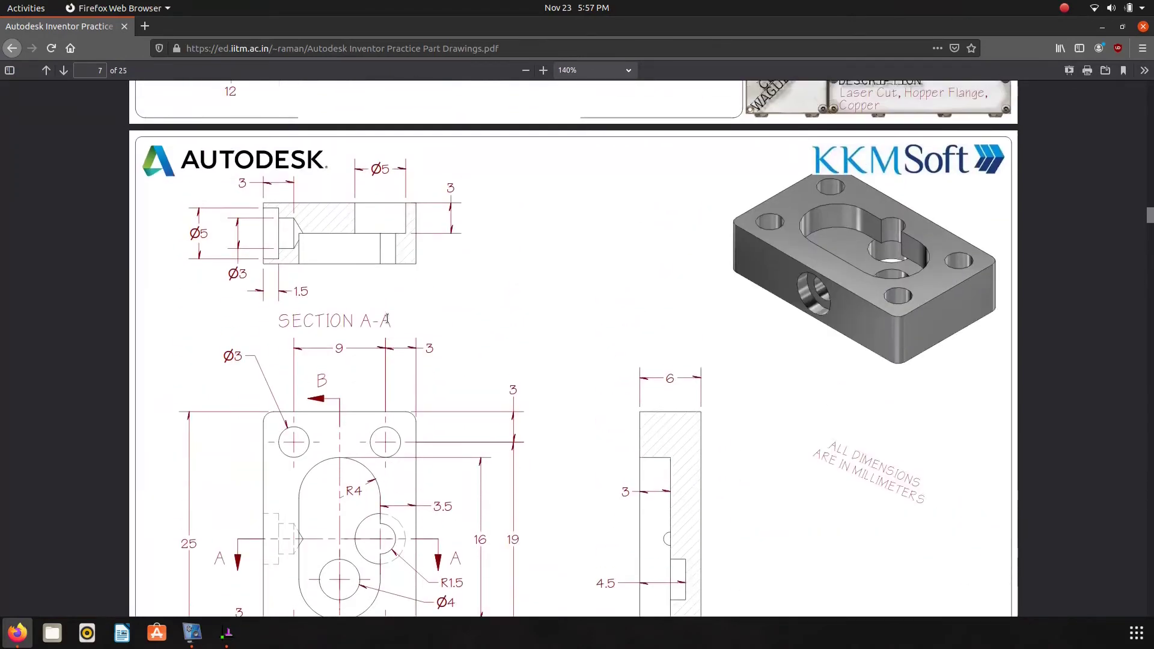
pyautogui.scroll(-1, 388, 318)
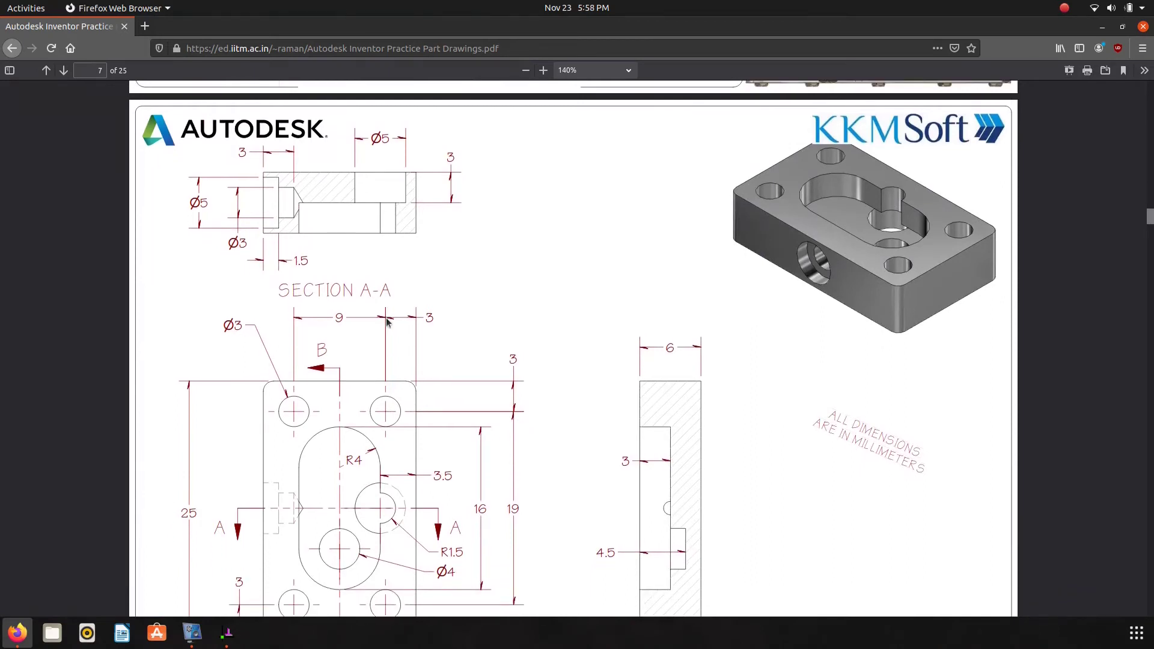
pyautogui.scroll(-1, 388, 323)
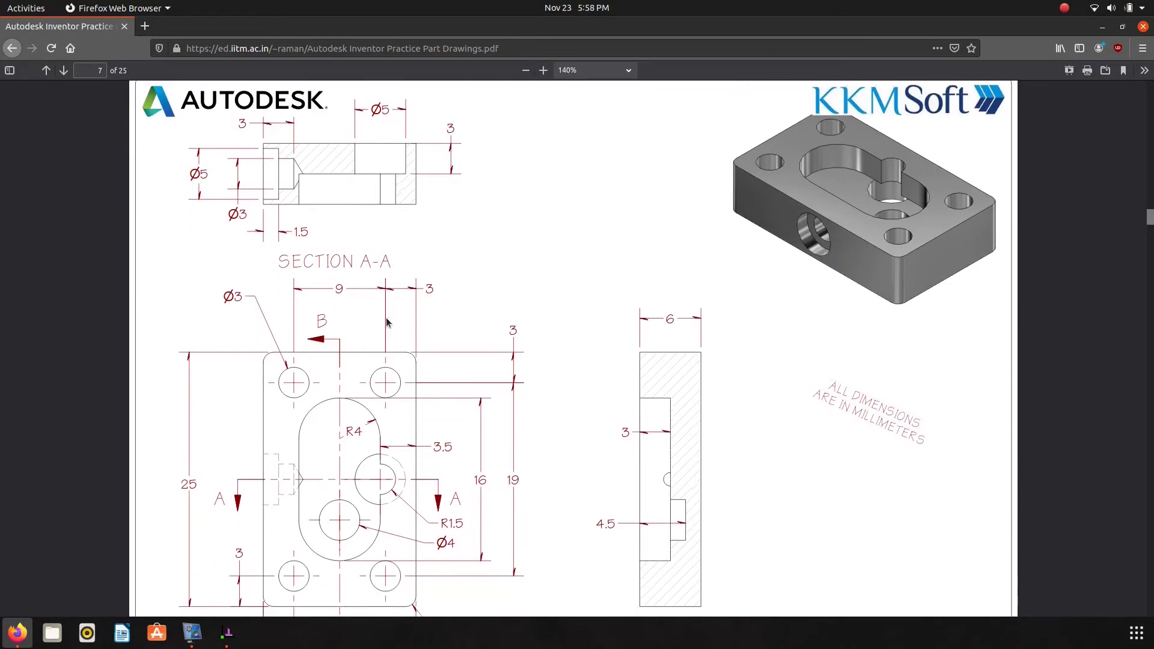
pyautogui.scroll(1, 388, 322)
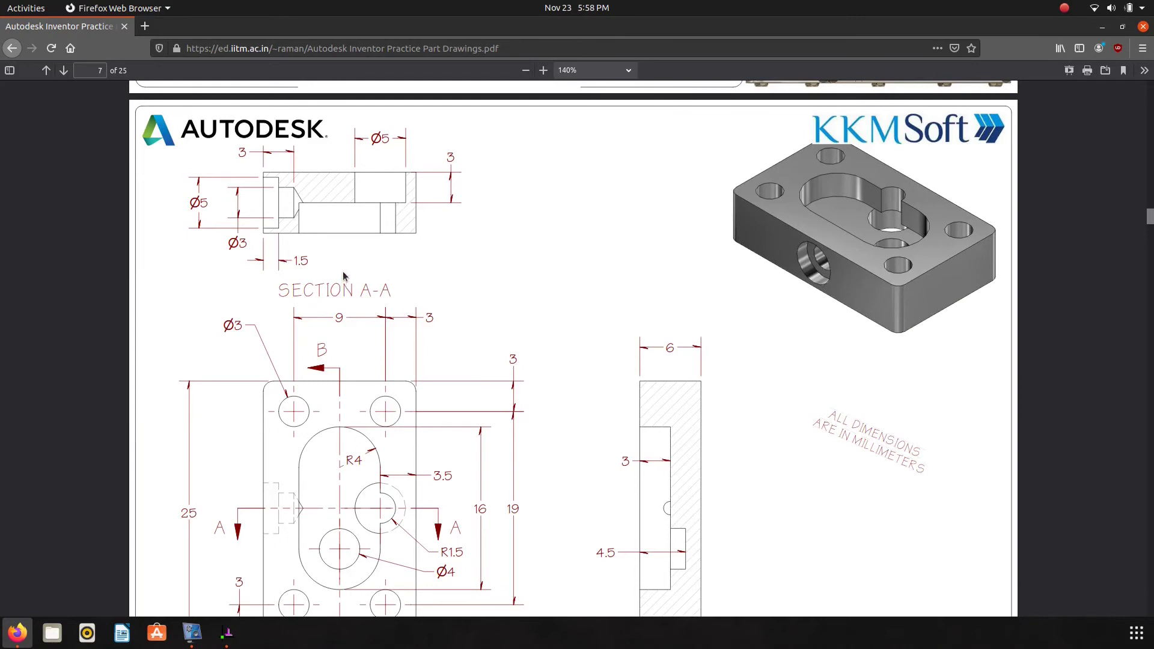
pyautogui.hotkey('alt', 'Tab')
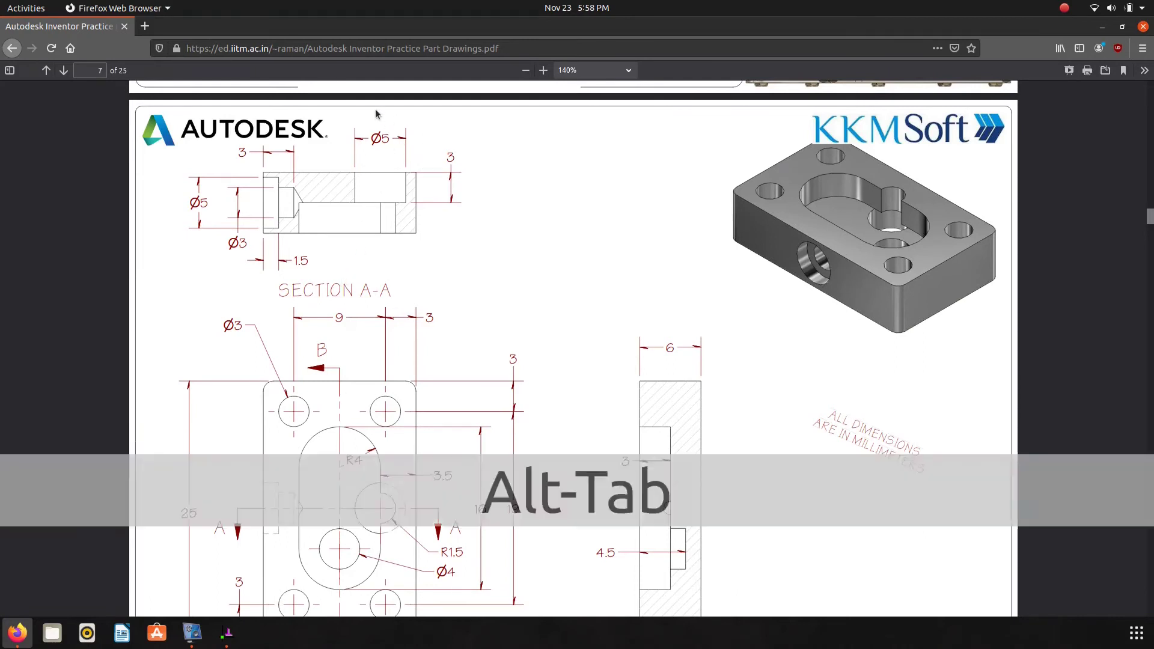
pyautogui.click(540, 280)
pyautogui.write('d5.0')
pyautogui.press('Return')
pyautogui.moveTo(589, 338); pyautogui.dragTo(764, 201)
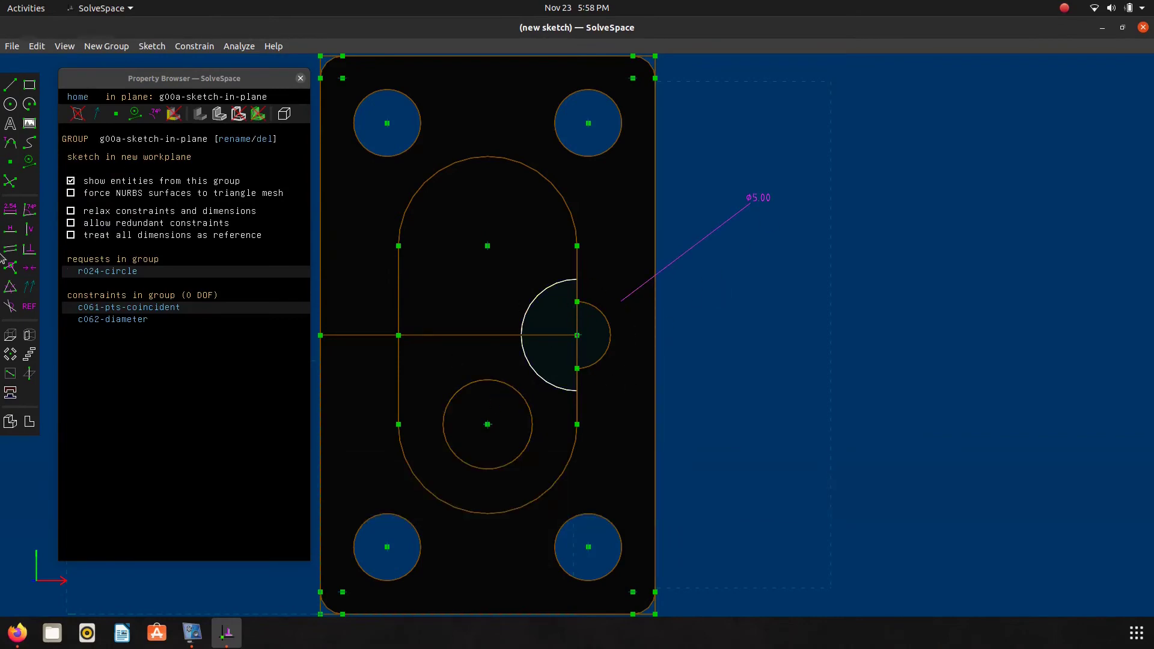
# Step: Extrude the 5 mm circle one-sided as a difference and constrain the cut's end point onto the plate's bottom face
pyautogui.click(24, 344)
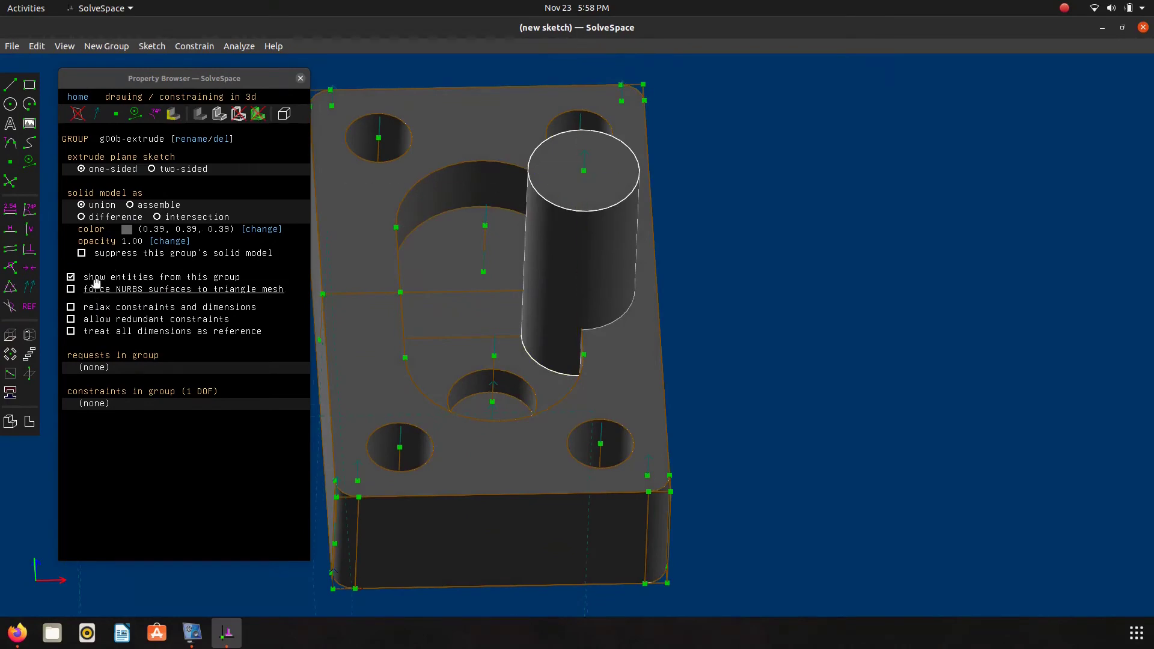
pyautogui.click(106, 217)
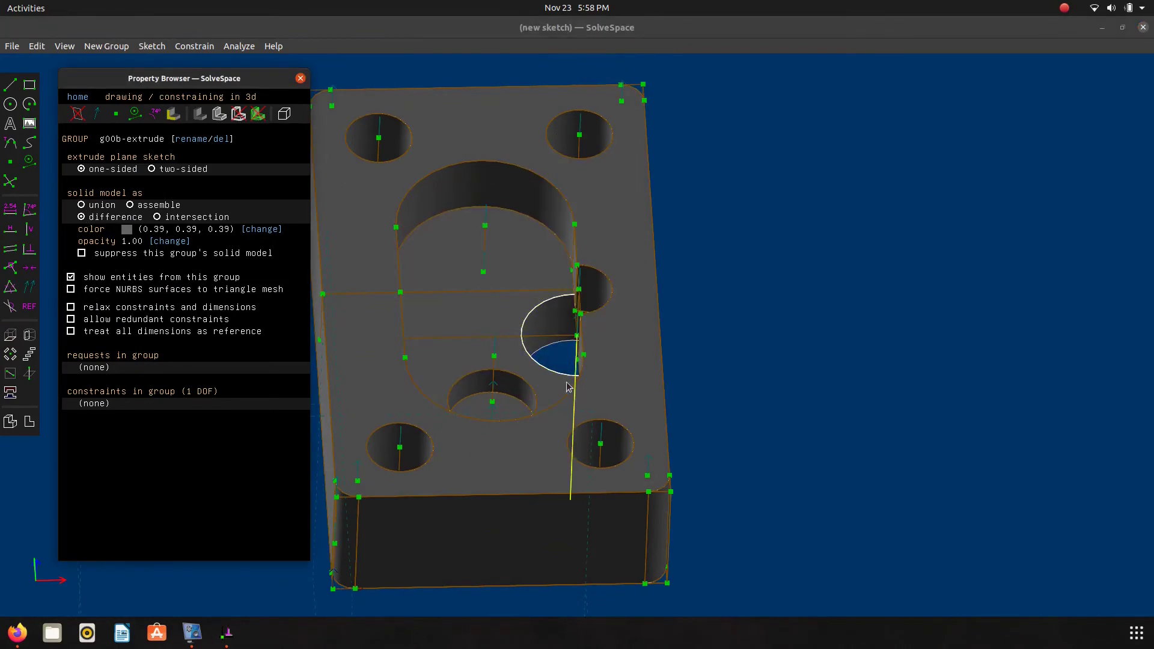
pyautogui.moveTo(529, 199); pyautogui.dragTo(550, 275, button='middle')
pyautogui.click(580, 557)
pyautogui.click(464, 352)
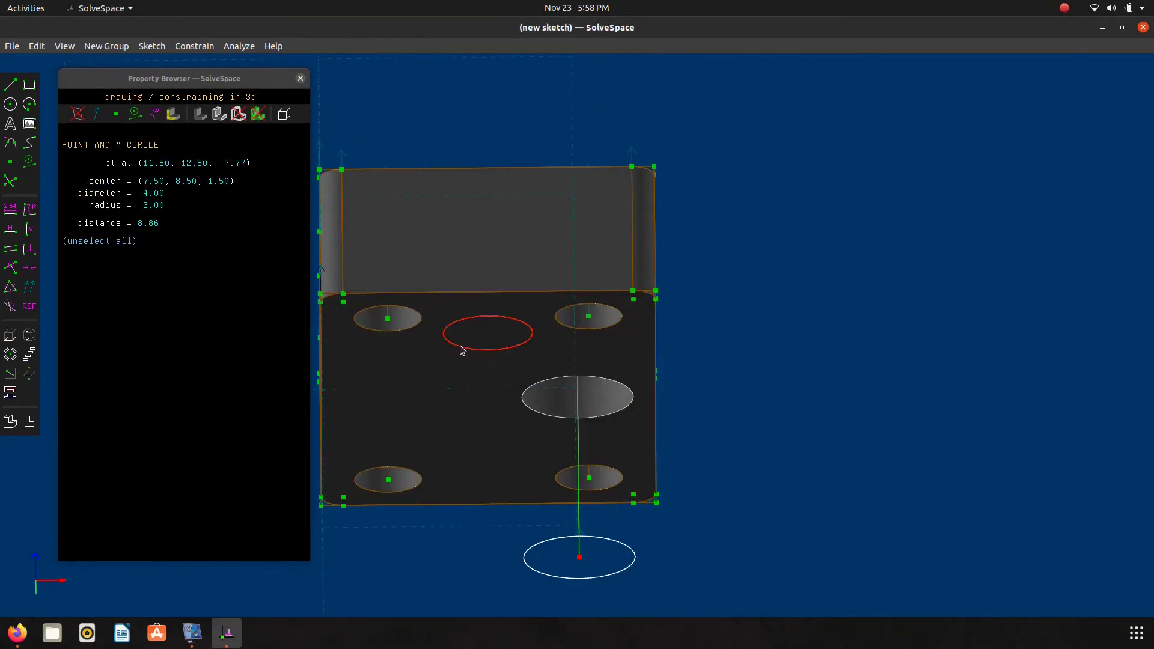
pyautogui.click(461, 353)
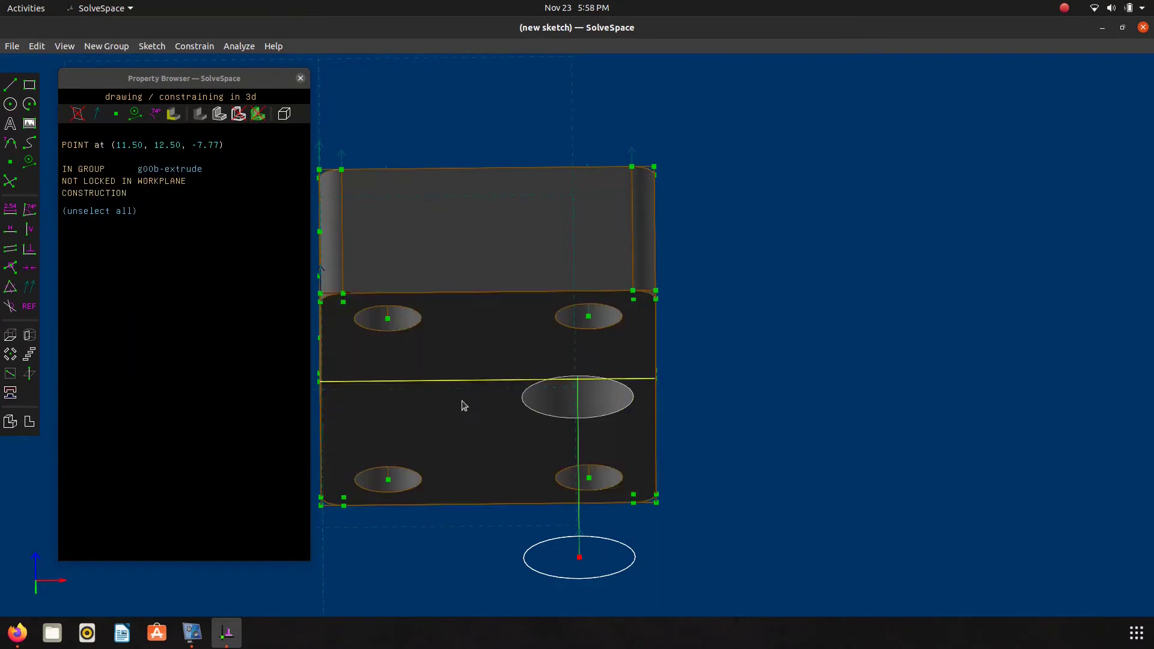
pyautogui.click(471, 404)
pyautogui.click(471, 403)
pyautogui.click(455, 423)
pyautogui.press('o')
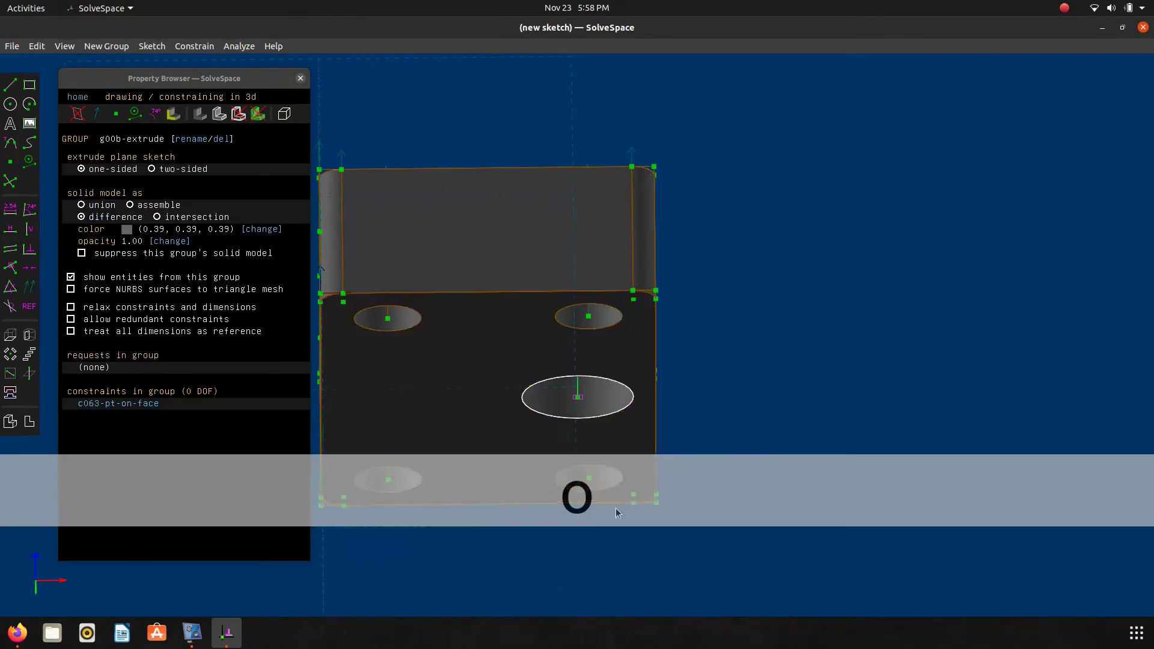
# Step: Examine the side port in the Firefox drawing's plan view and section A-A, and return to SolveSpace
pyautogui.moveTo(368, 343)
pyautogui.mouseDown(button='middle')
pyautogui.moveTo(410, 280)
pyautogui.moveTo(413, 199)
pyautogui.moveTo(409, 391)
pyautogui.mouseUp(button='middle')
pyautogui.hotkey('alt', 'Tab')
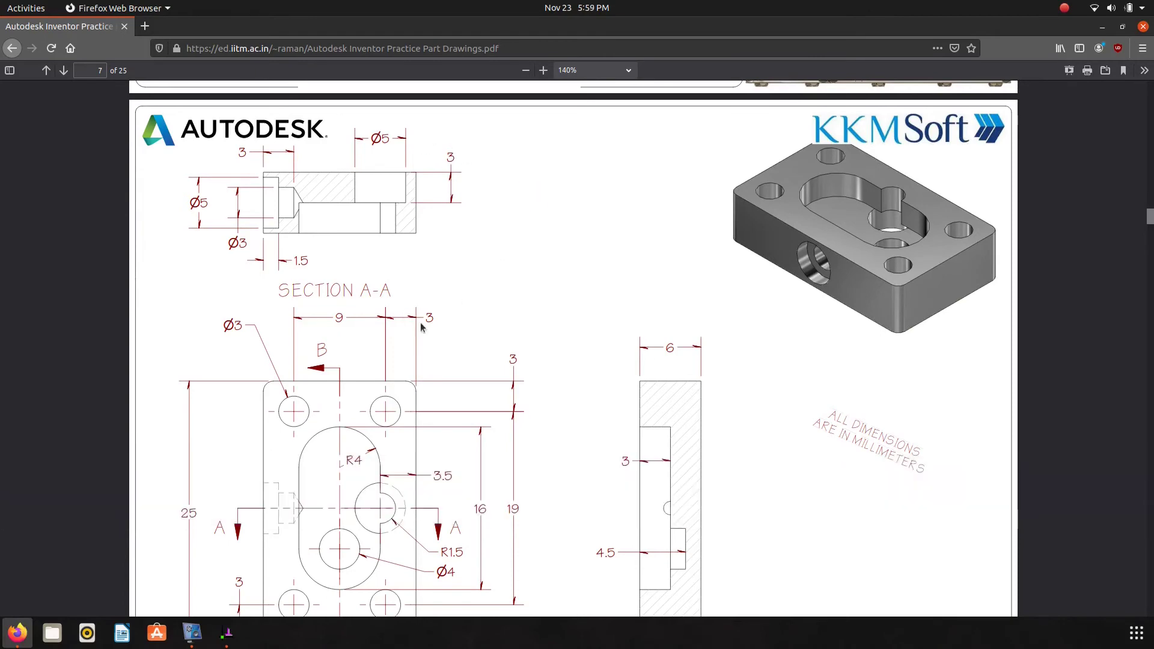
pyautogui.hotkey('alt', 'Tab')
pyautogui.hotkey('alt', 'Tab')
pyautogui.scroll(-2, 354, 258)
pyautogui.scroll(-2, 353, 272)
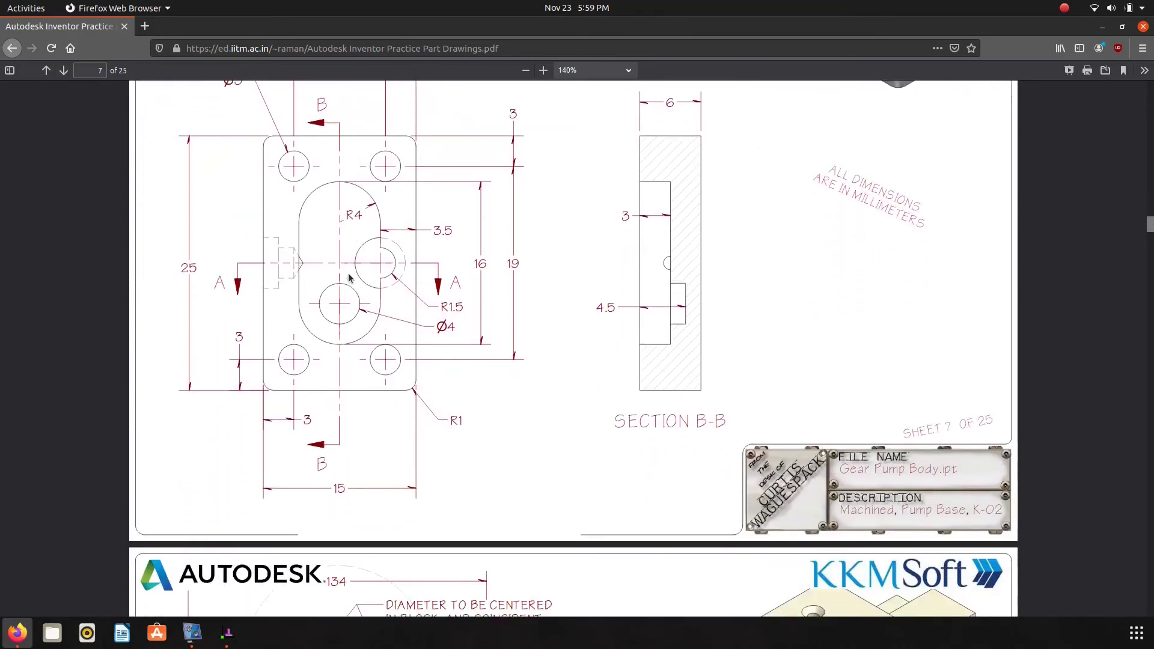
pyautogui.scroll(3, 348, 278)
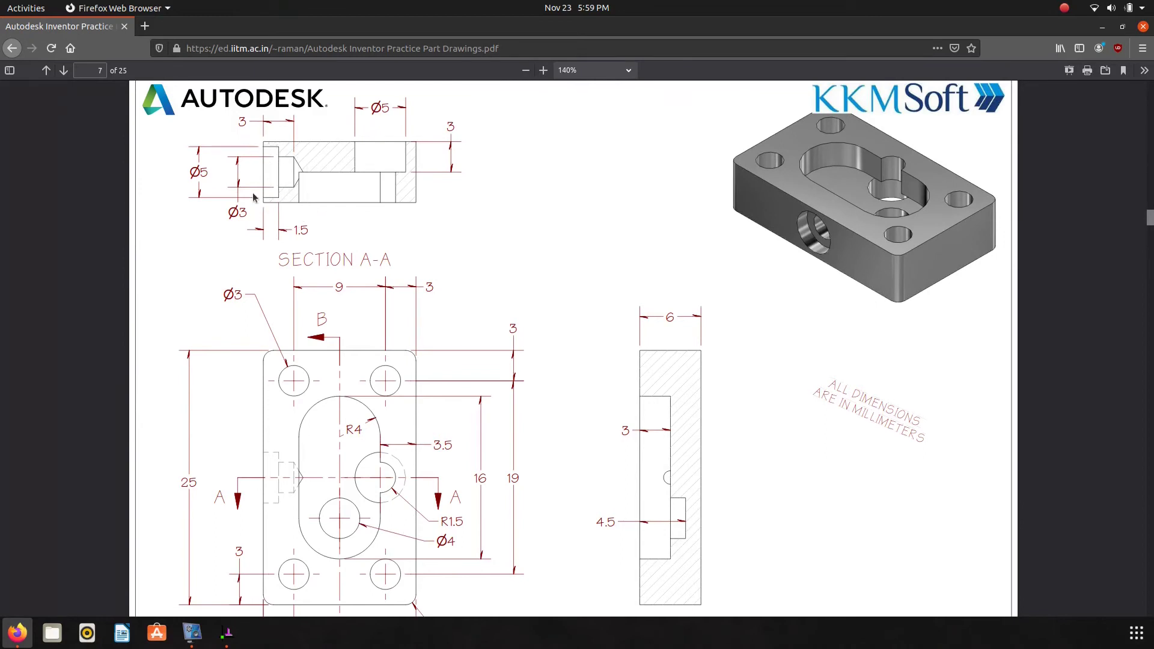
pyautogui.hotkey('alt', 'Tab')
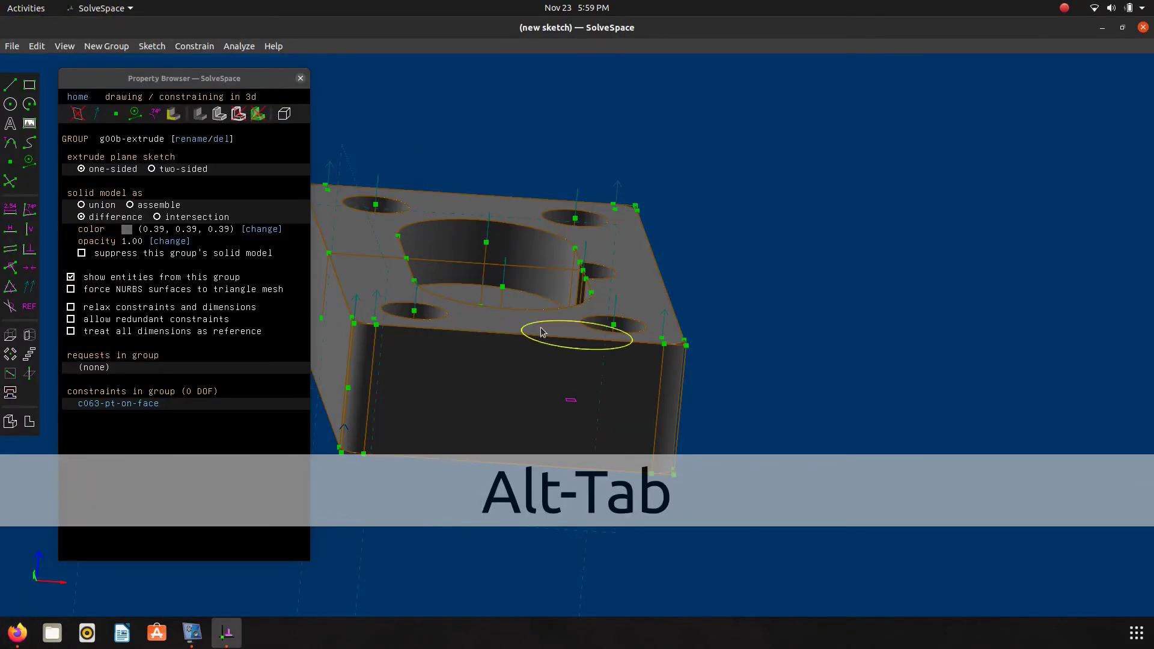
# Step: Start a new upright workplane sketch along the horizontal centreline, with its origin at the midpoint of the pocket floor's left edge
pyautogui.moveTo(495, 337); pyautogui.dragTo(468, 374, button='middle')
pyautogui.click(415, 325)
pyautogui.click(400, 324)
pyautogui.click(400, 310)
pyautogui.hotkey('shift', 'w')
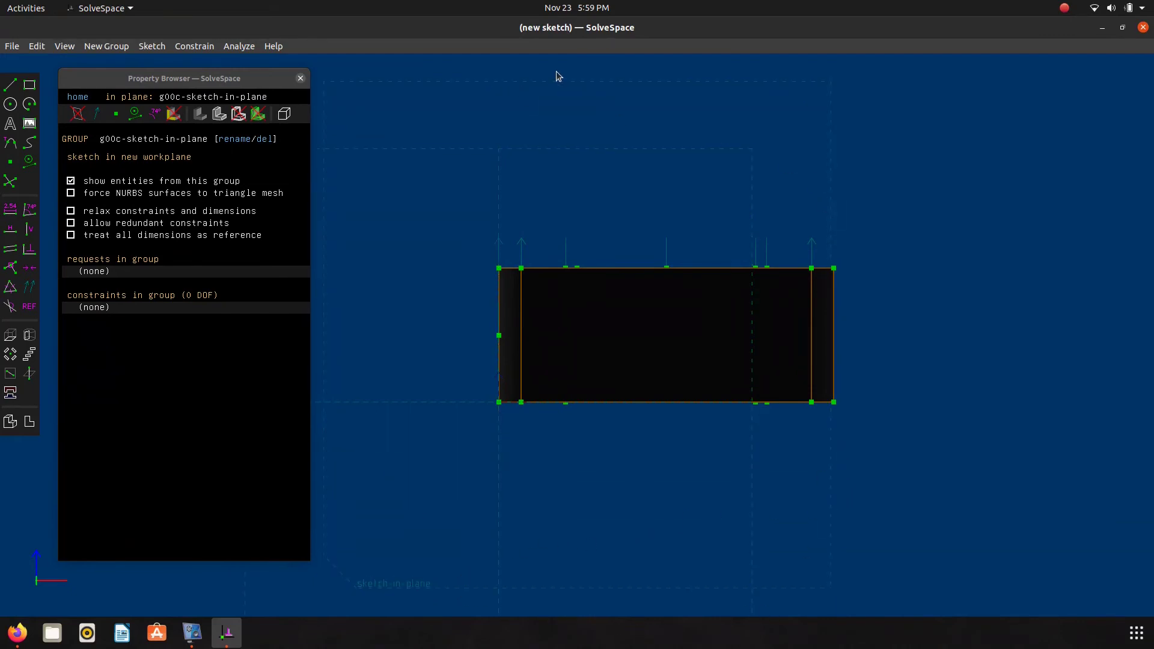
pyautogui.moveTo(685, 361)
pyautogui.mouseDown(button='middle')
pyautogui.moveTo(665, 489)
pyautogui.moveTo(550, 414)
pyautogui.mouseUp(button='middle')
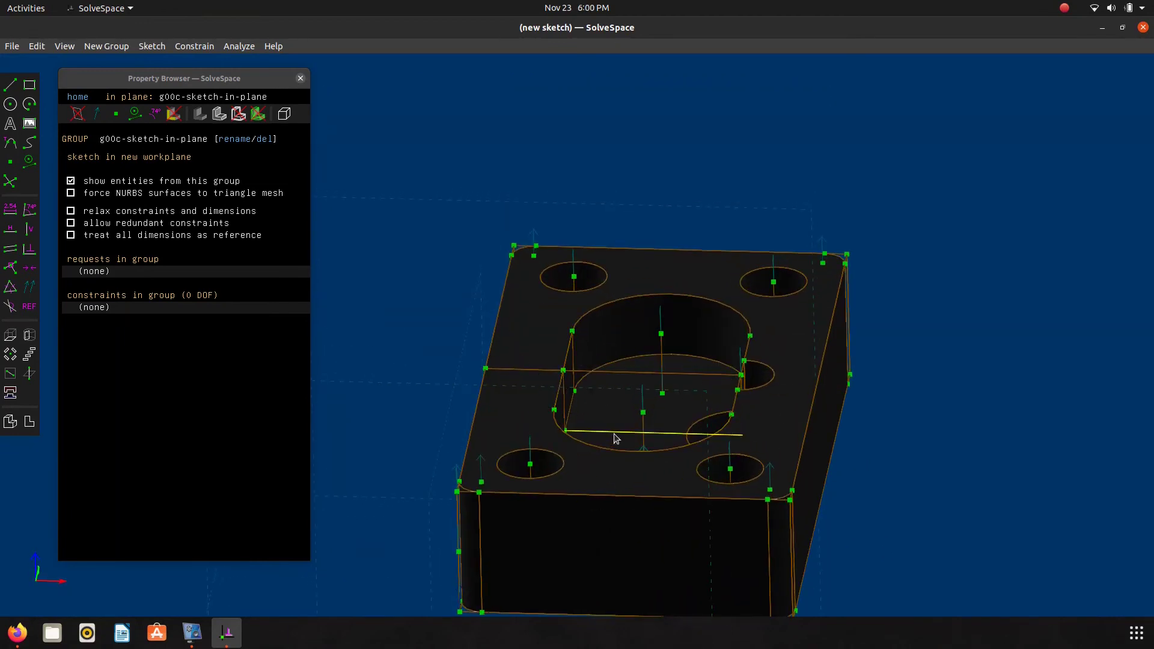
# Step: Show hidden edges and sketch a closed six-sided stepped profile with a slanted end beside the block, about 4.7 mm long and 3.4 mm high
pyautogui.press('w')
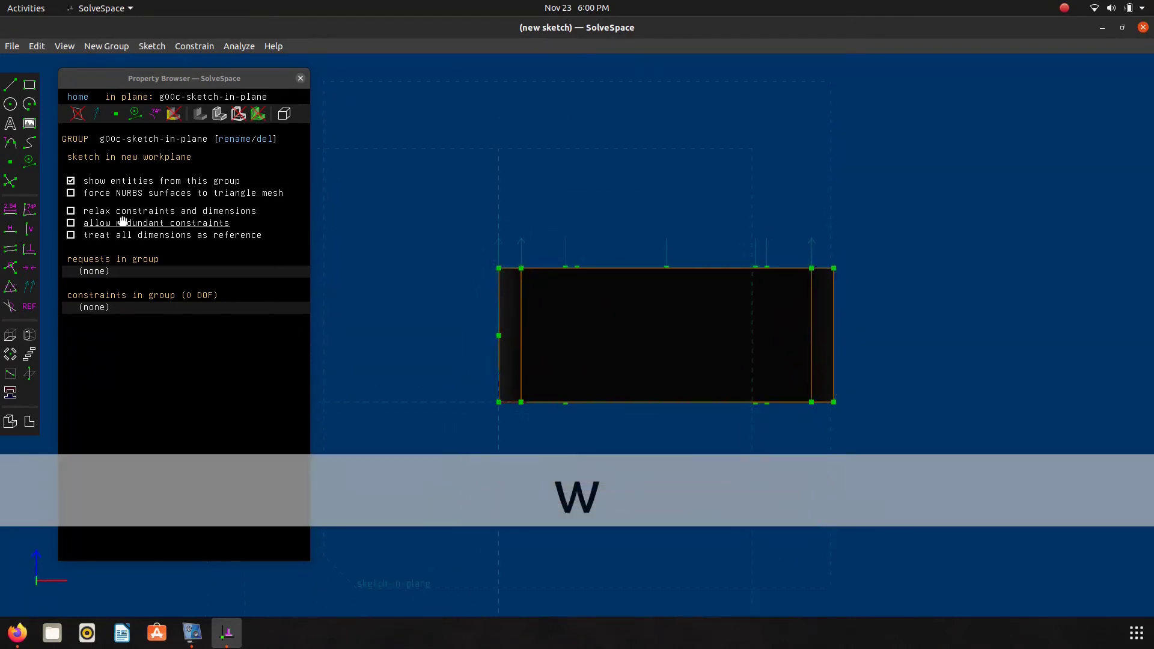
pyautogui.click(285, 114)
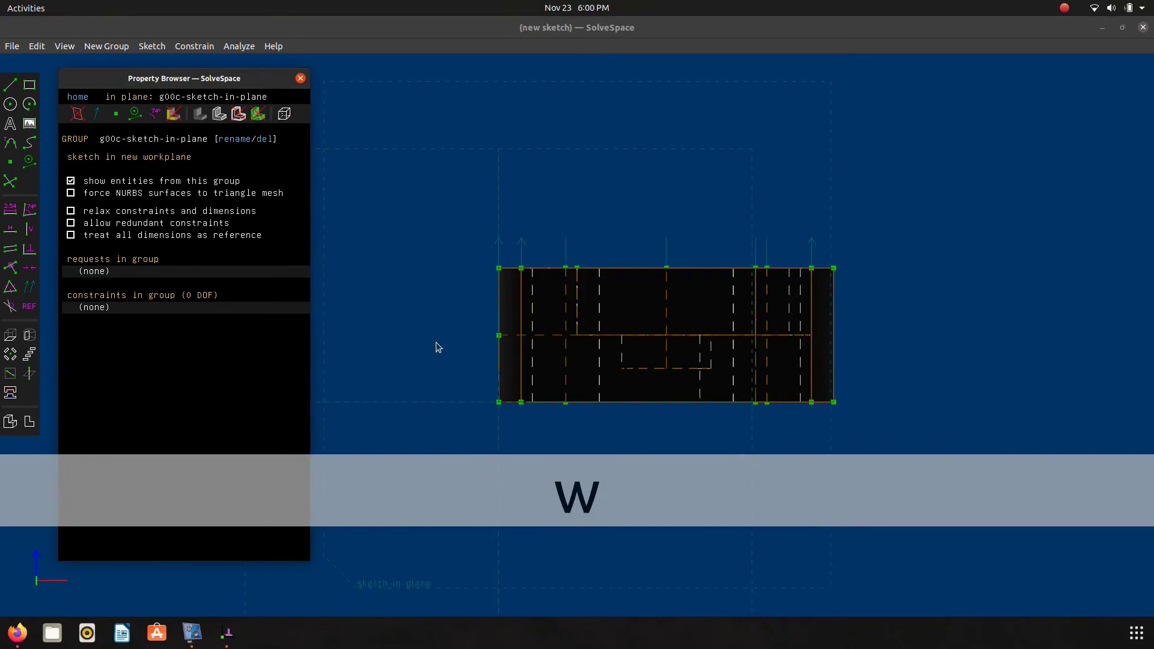
pyautogui.press('s')
pyautogui.click(344, 324)
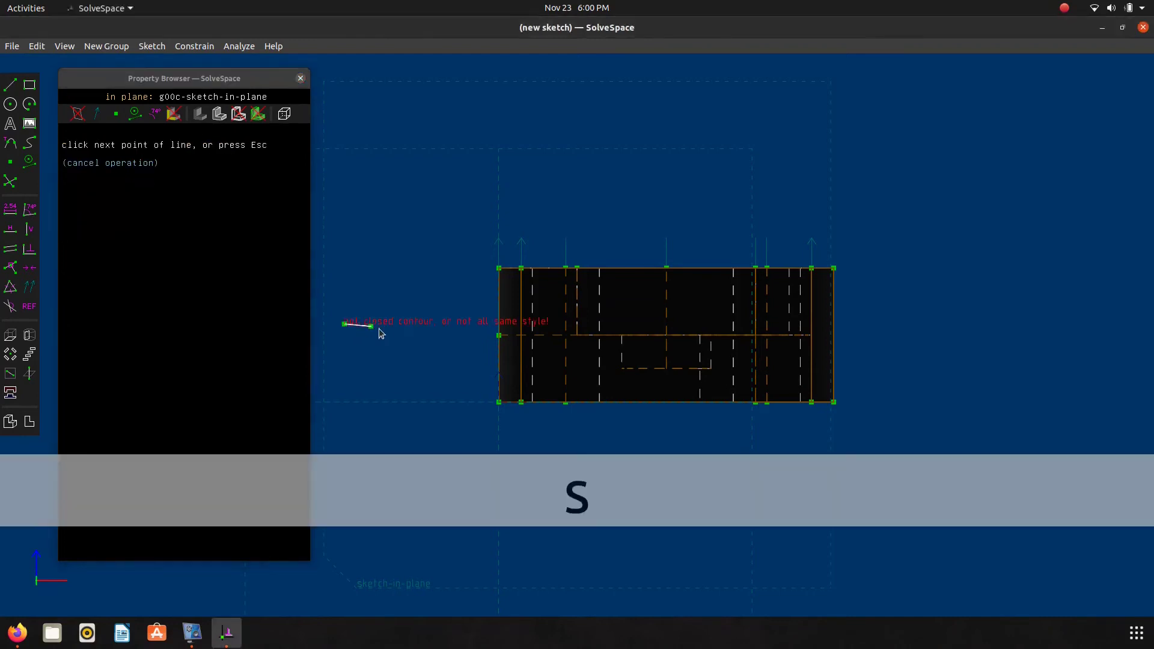
pyautogui.click(447, 327)
pyautogui.click(423, 293)
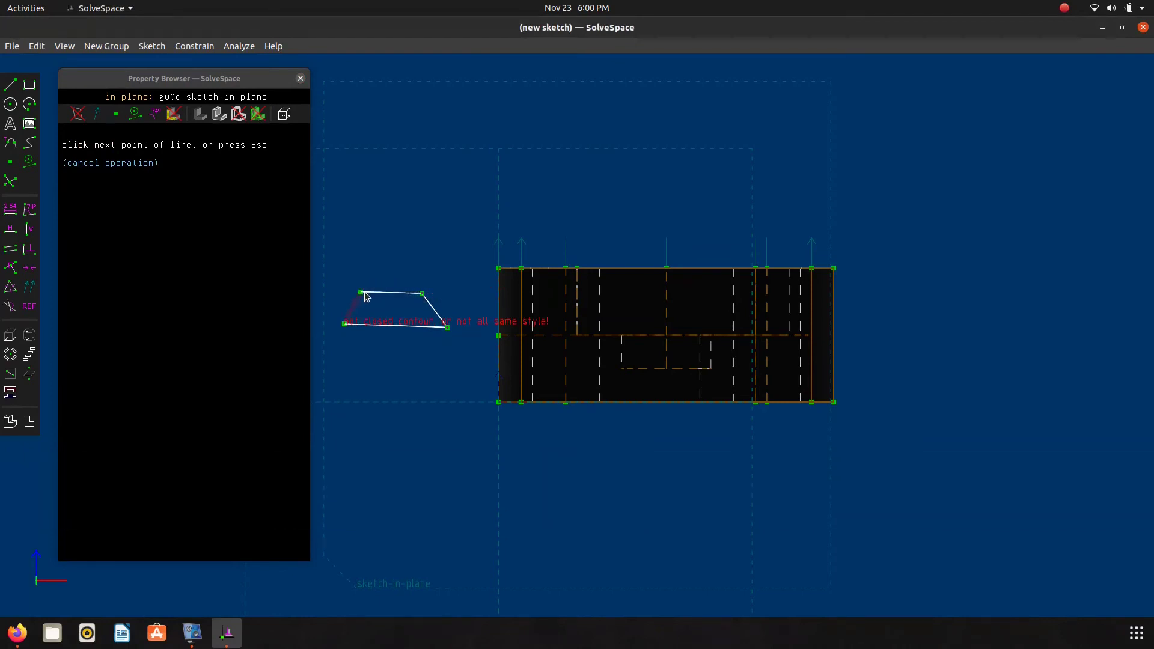
pyautogui.click(378, 292)
pyautogui.click(383, 250)
pyautogui.click(339, 249)
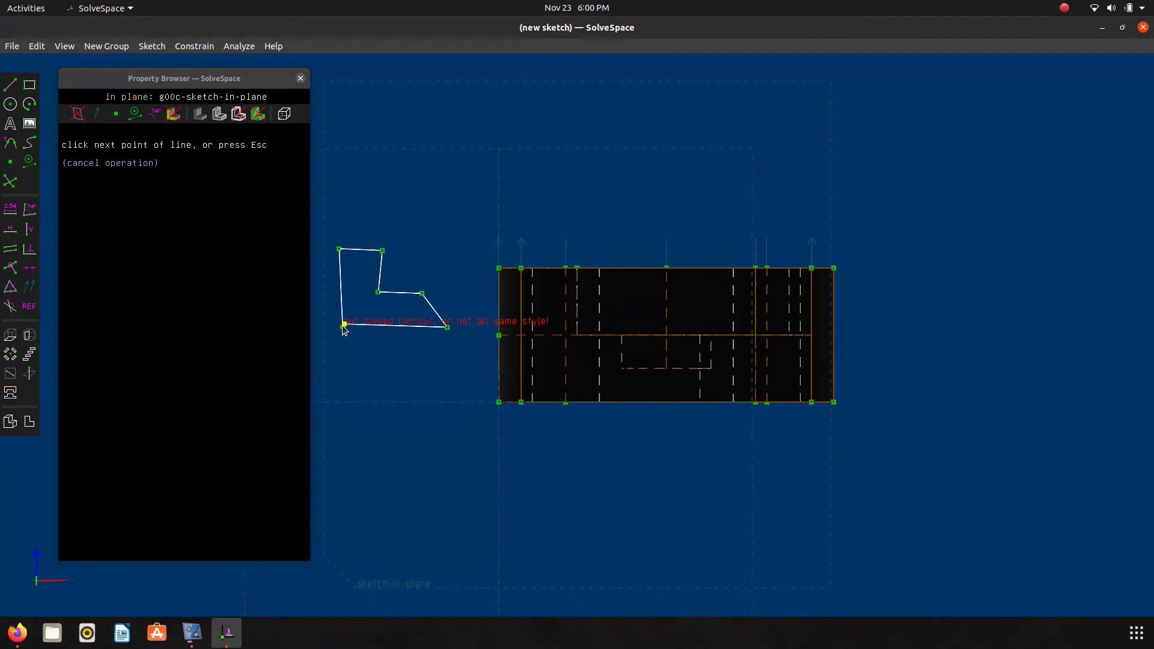
pyautogui.click(345, 325)
pyautogui.press('Escape')
# Step: Constrain the profile's outer edge and step riser vertical, and its upper edge, step tread and base line horizontal
pyautogui.click(344, 313)
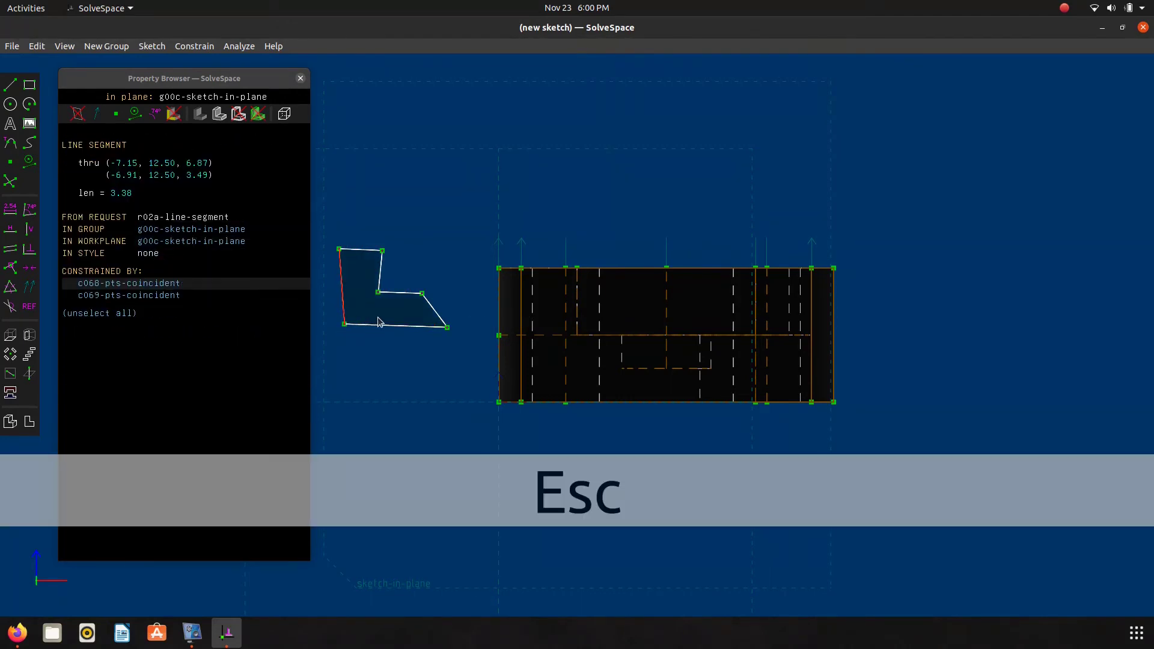
pyautogui.press('v')
pyautogui.click(367, 250)
pyautogui.press('h')
pyautogui.click(381, 278)
pyautogui.press('v')
pyautogui.click(394, 293)
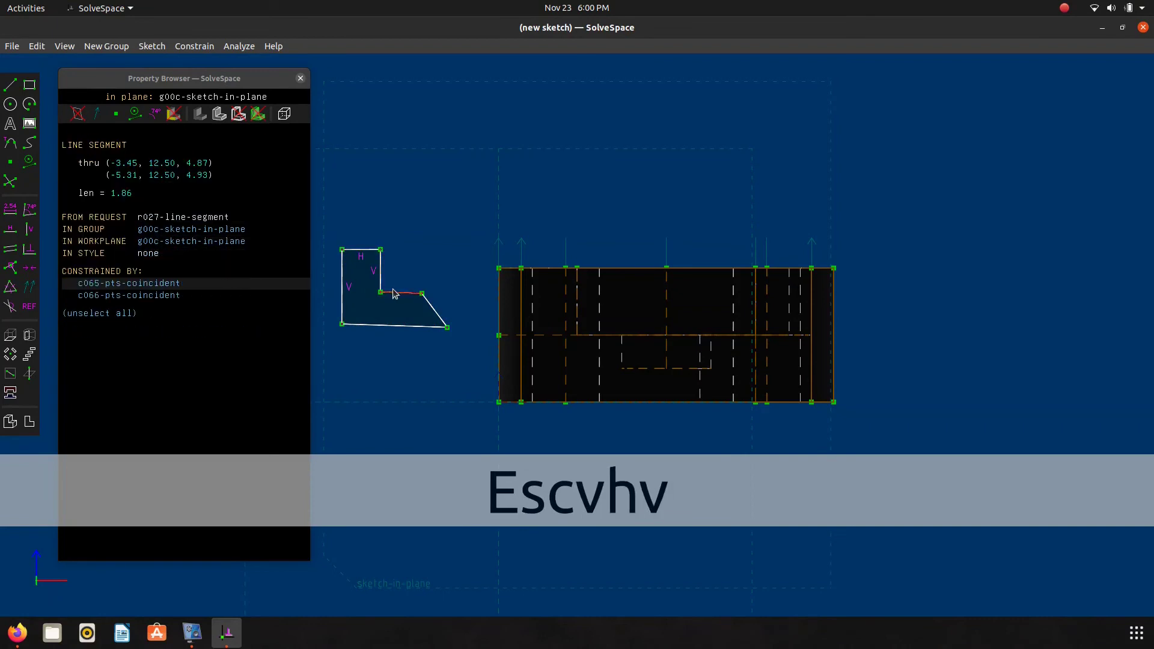
pyautogui.press('h')
pyautogui.click(415, 327)
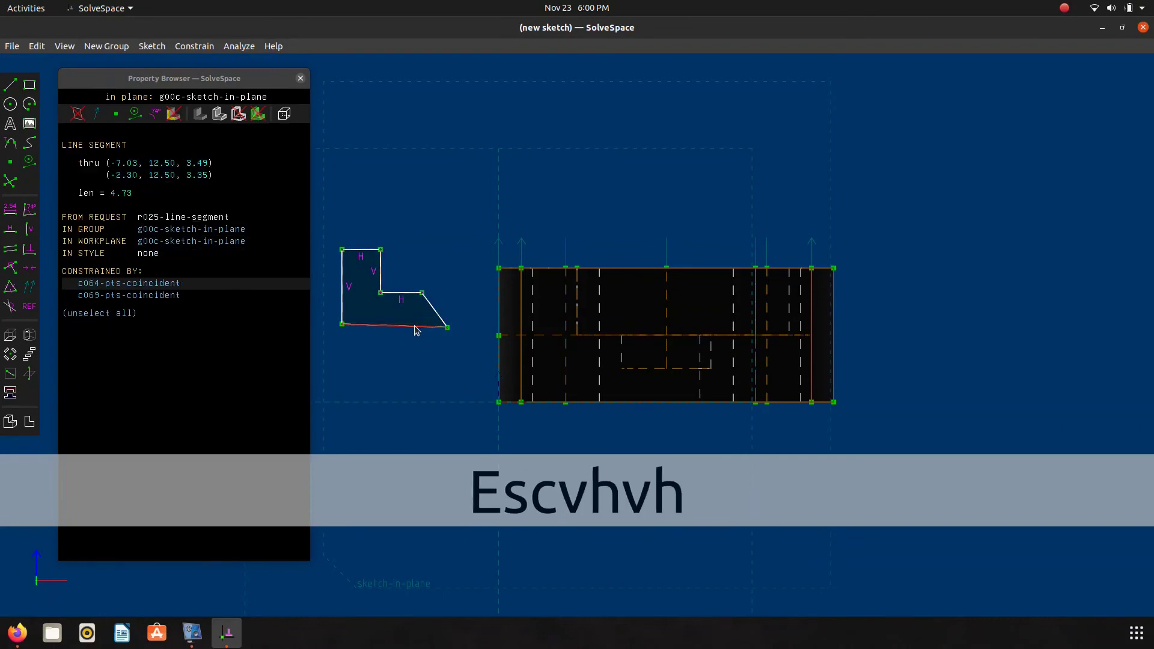
pyautogui.press('h')
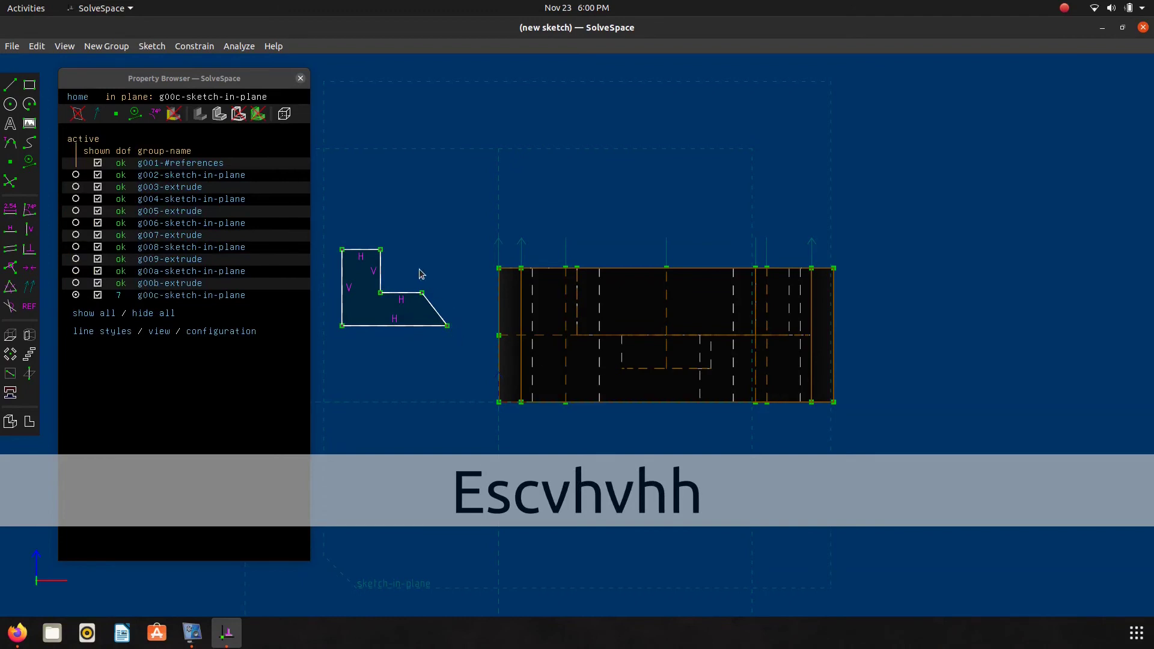
# Step: Look up the side port's counterbore depth in the Firefox drawing, and set the profile's upper edge to 1.5 mm in SolveSpace
pyautogui.moveTo(443, 404); pyautogui.dragTo(519, 384, button='middle')
pyautogui.hotkey('alt', 'Tab')
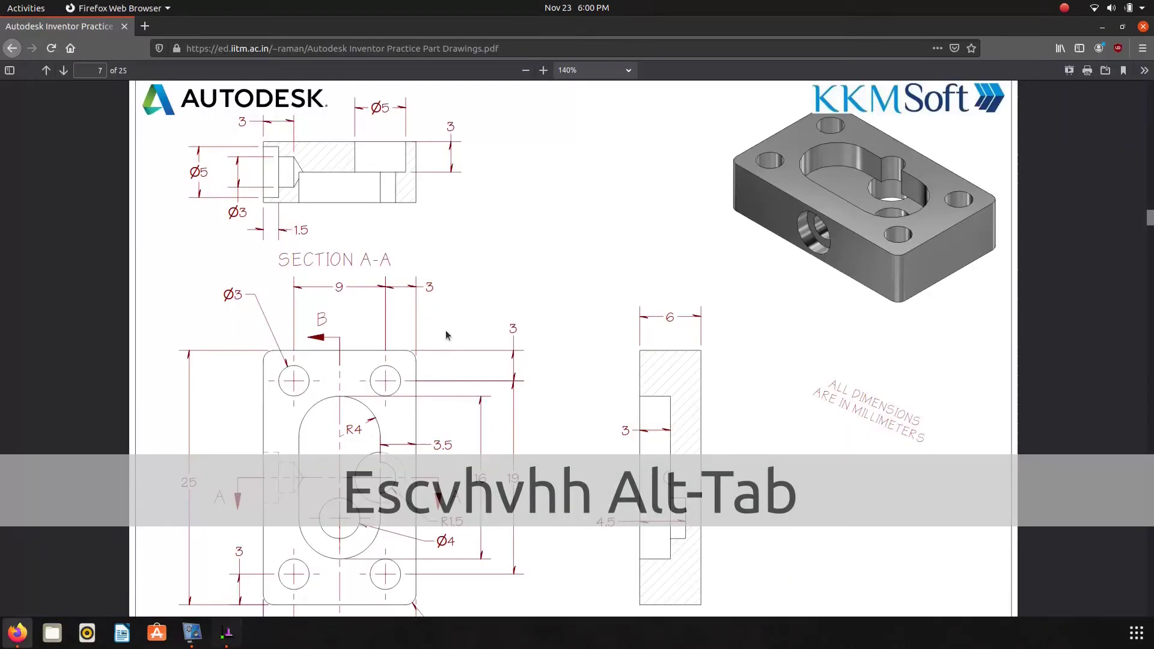
pyautogui.scroll(-2, 401, 400)
pyautogui.scroll(2, 313, 270)
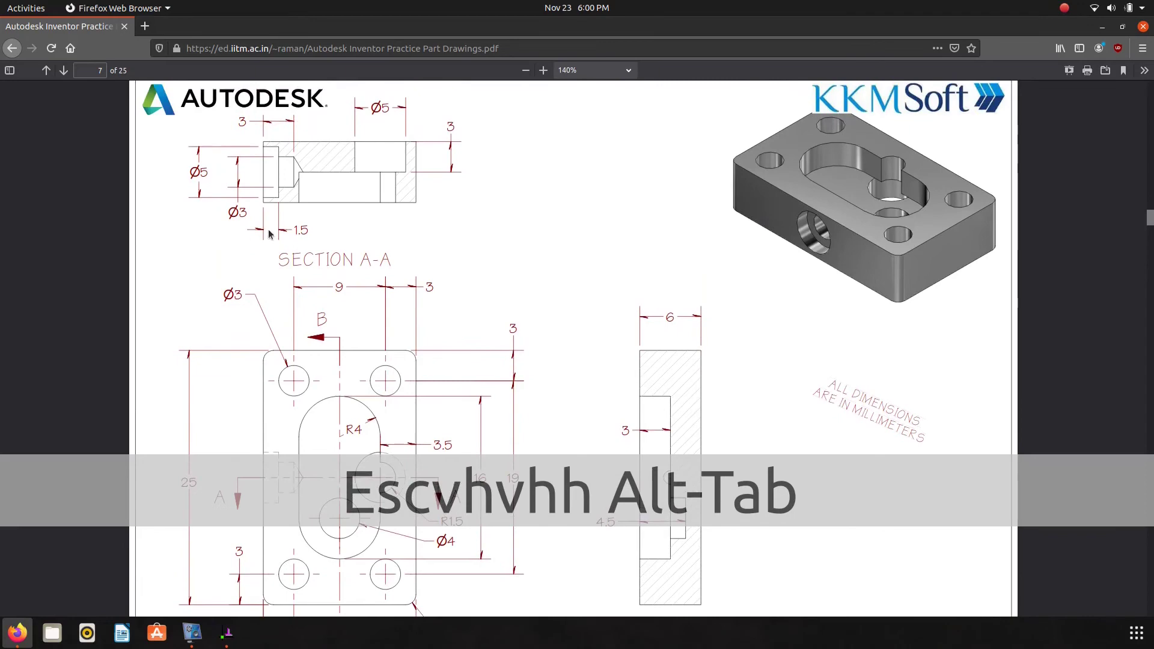
pyautogui.hotkey('alt', 'Tab')
pyautogui.click(431, 233)
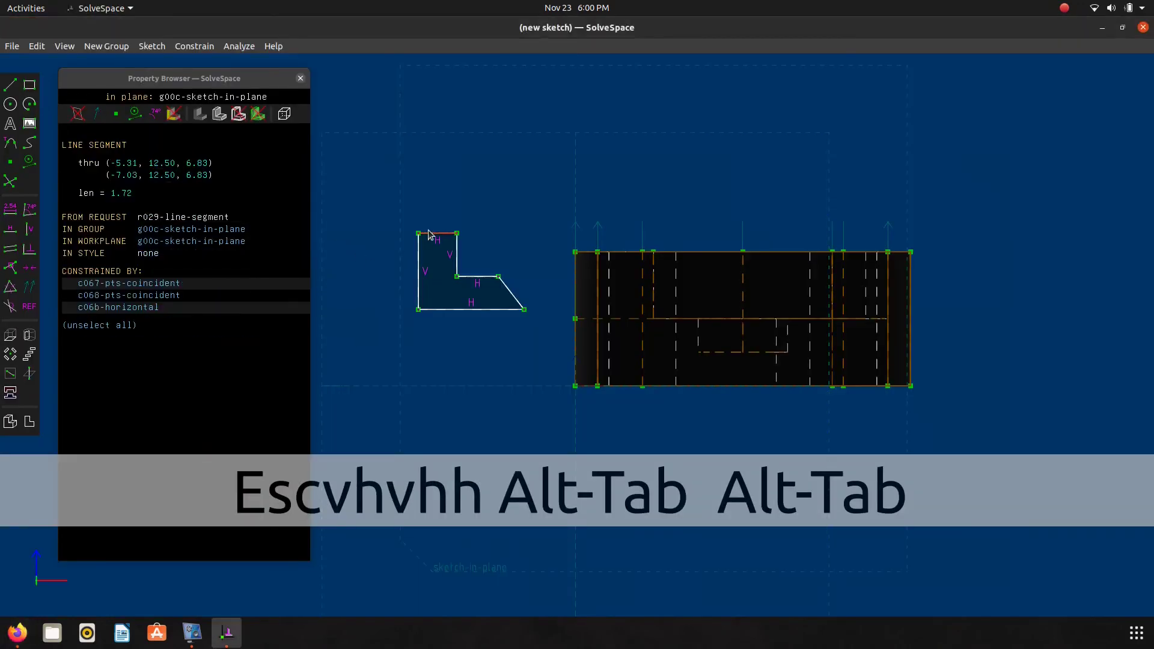
pyautogui.write('d1.5')
pyautogui.press('Return')
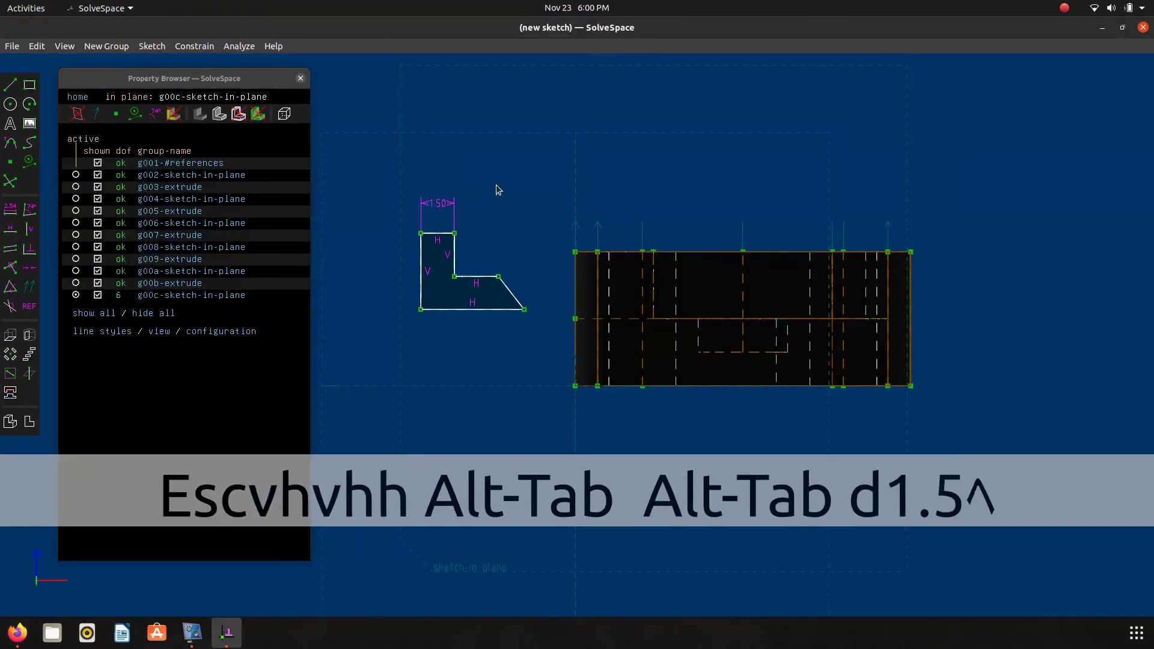
pyautogui.moveTo(438, 204); pyautogui.dragTo(364, 174)
# Step: Check the port depth in section A-A, and set the distance from the slanted line's upper end to the outer vertical edge to 3 mm
pyautogui.hotkey('alt', 'Tab')
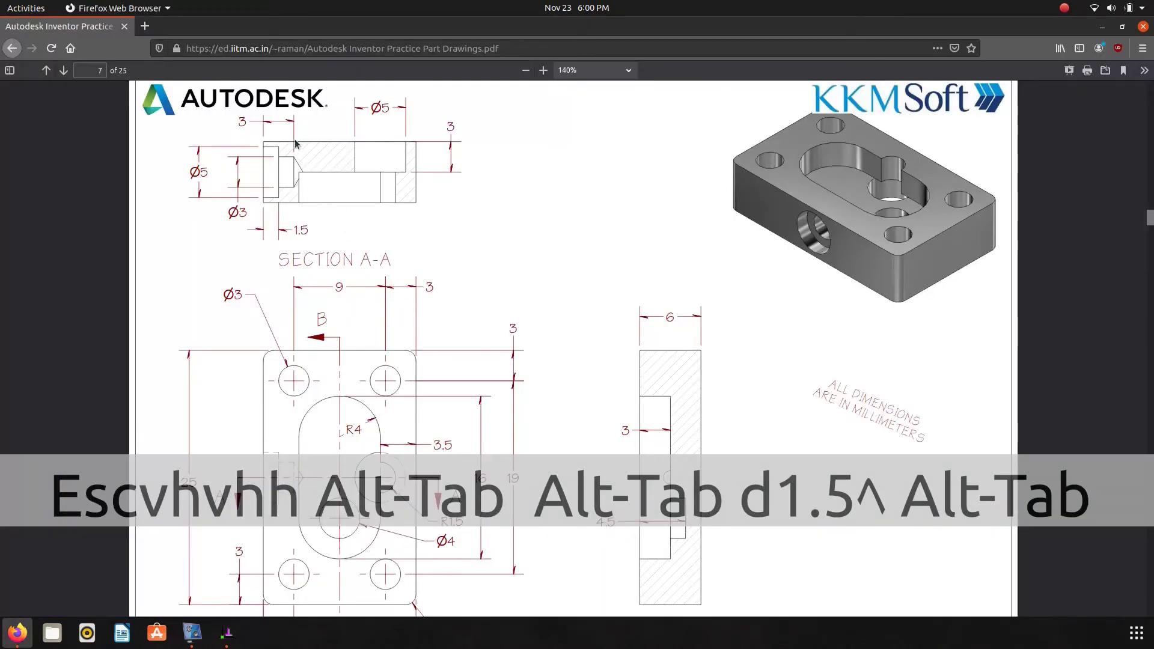
pyautogui.hotkey('alt', 'Tab')
pyautogui.click(499, 278)
pyautogui.click(422, 291)
pyautogui.write('d3.')
pyautogui.press('Return')
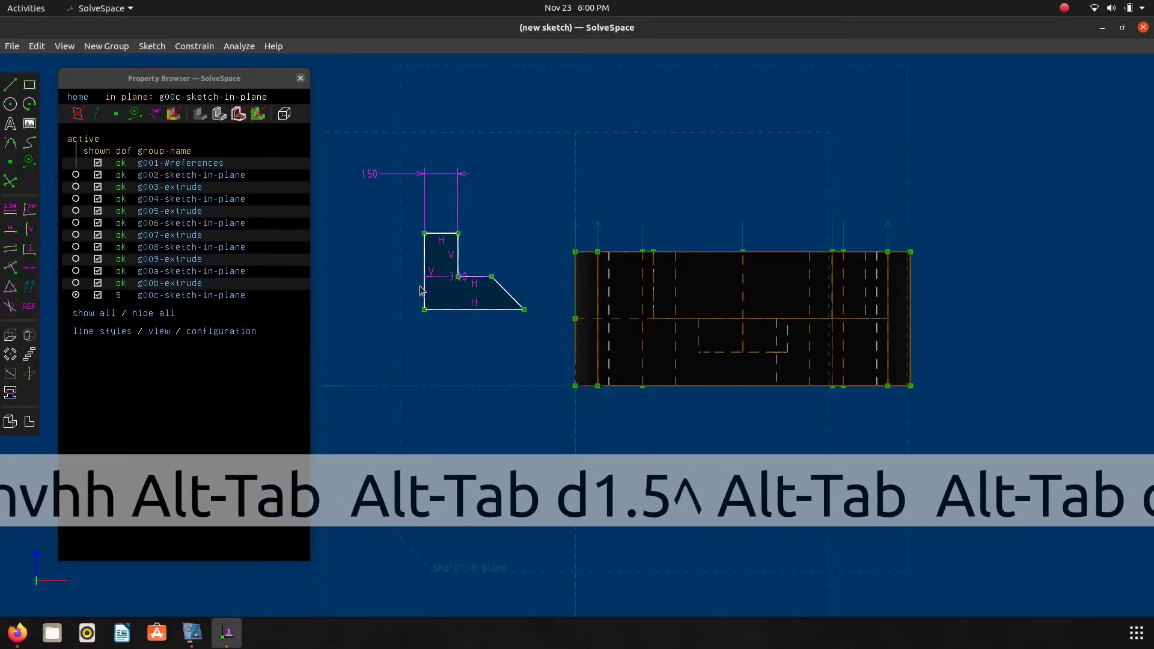
pyautogui.moveTo(459, 285); pyautogui.dragTo(448, 365)
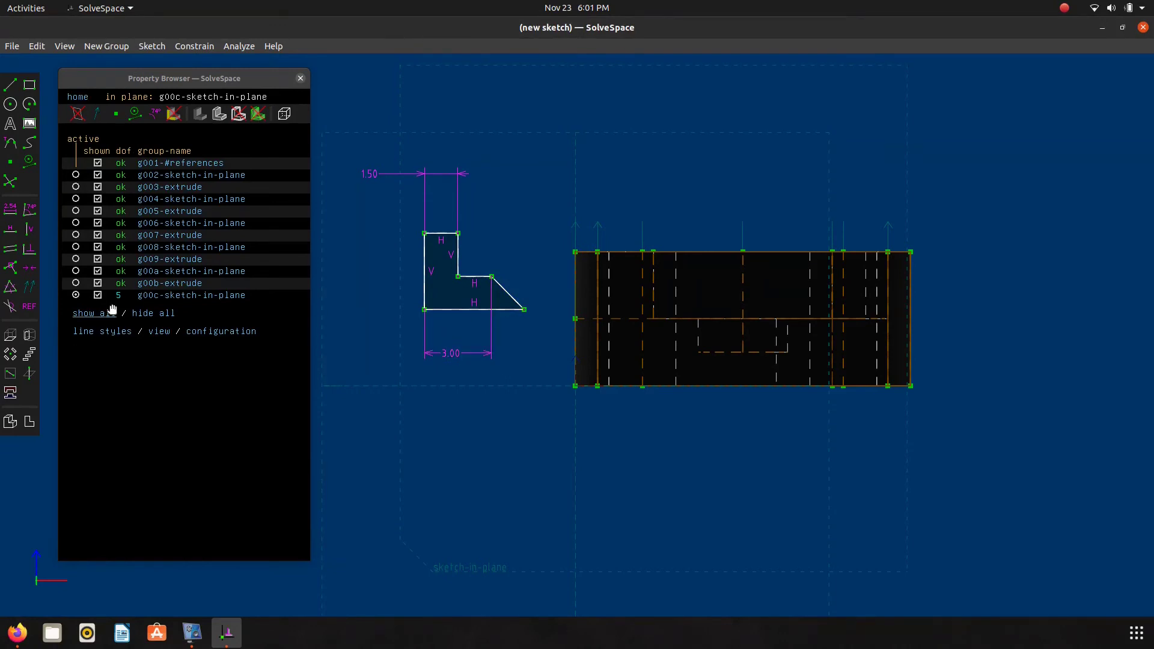
# Step: Set the angle between the profile's base line and its slanted end line to 60 degrees
pyautogui.click(506, 310)
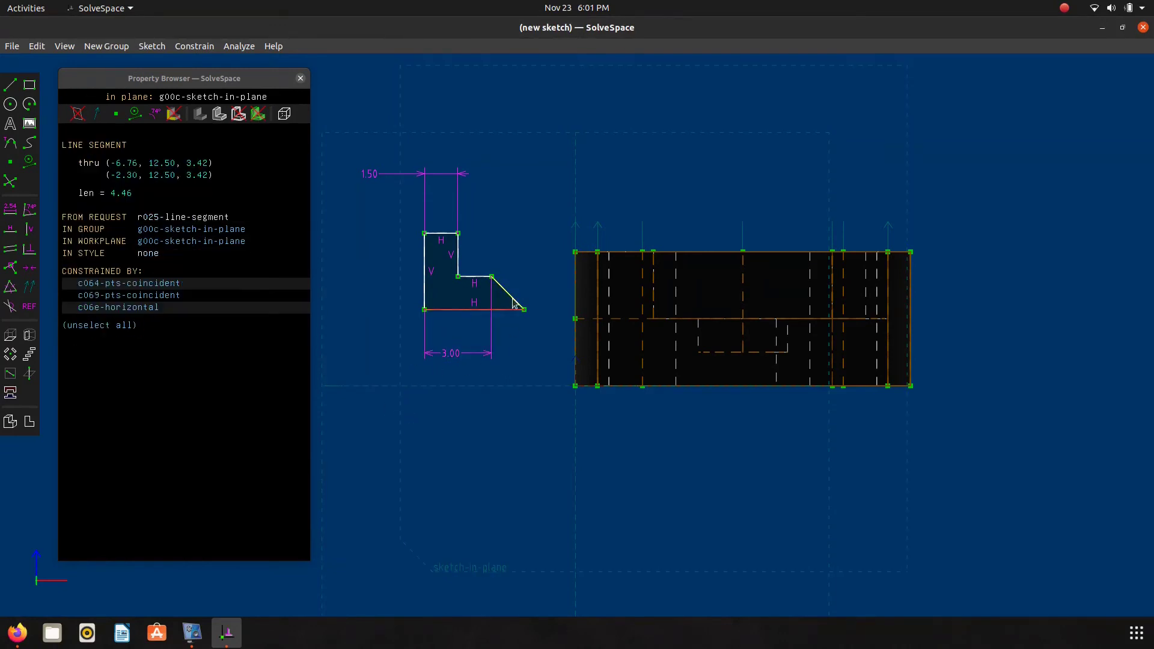
pyautogui.click(514, 299)
pyautogui.press('n')
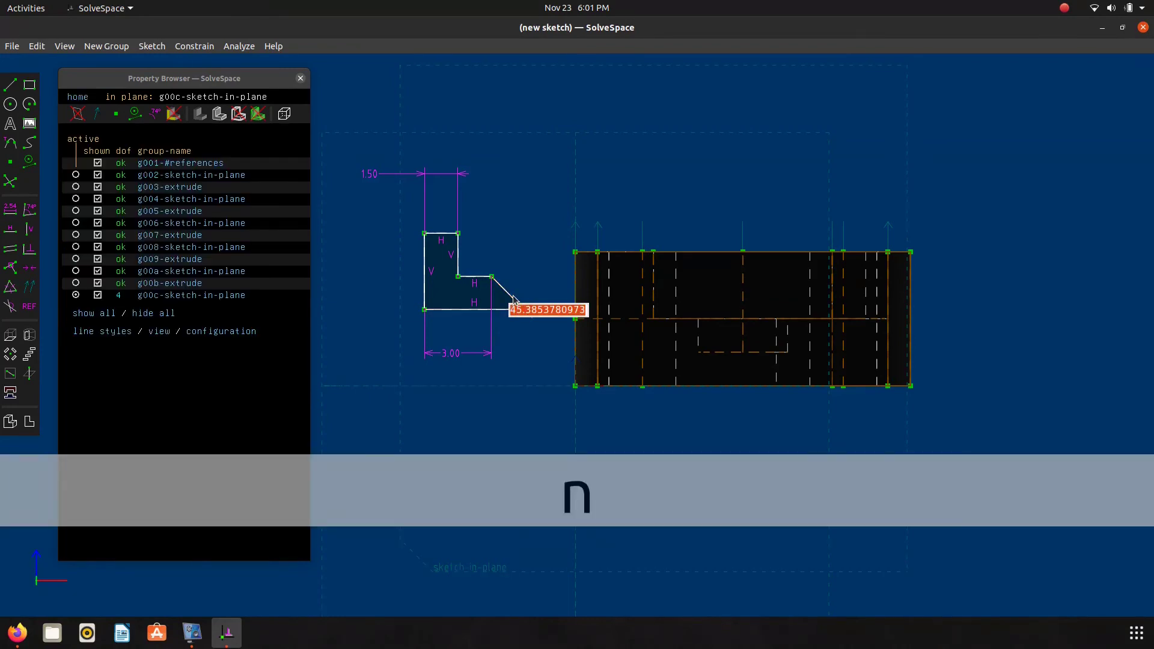
pyautogui.write('60')
pyautogui.press('Return')
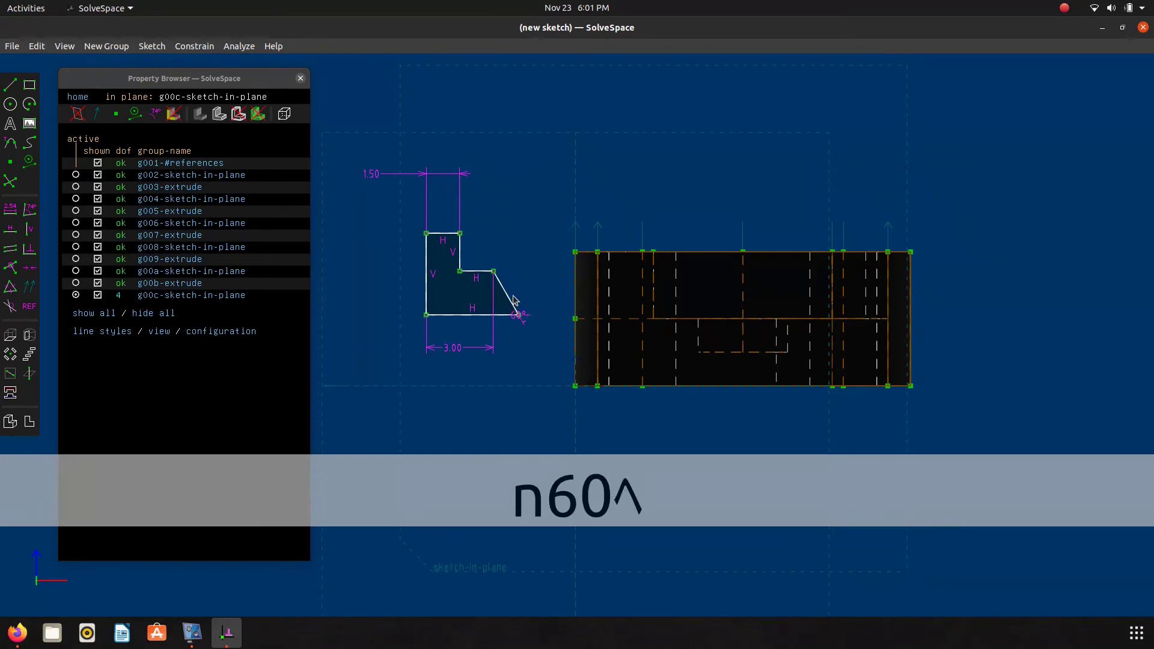
# Step: Look up the counterbore diameter in the Firefox drawing, and set the profile's outer vertical edge to 2.5 mm in SolveSpace
pyautogui.hotkey('alt', 'Tab')
pyautogui.hotkey('alt', 'Tab')
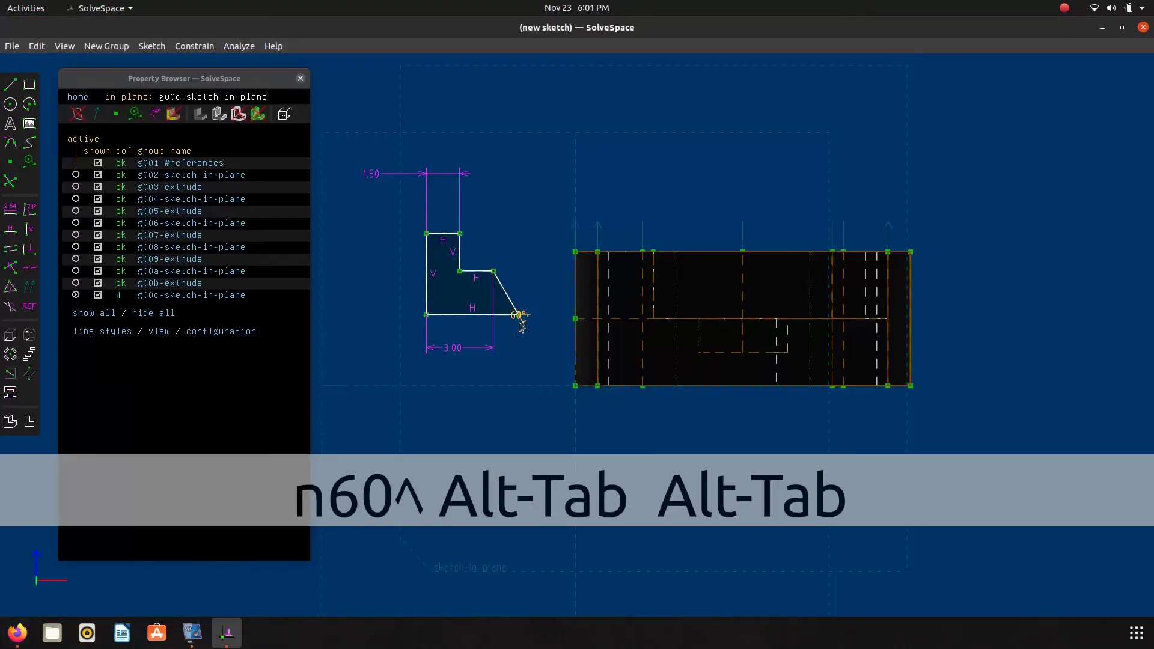
pyautogui.hotkey('alt', 'Tab')
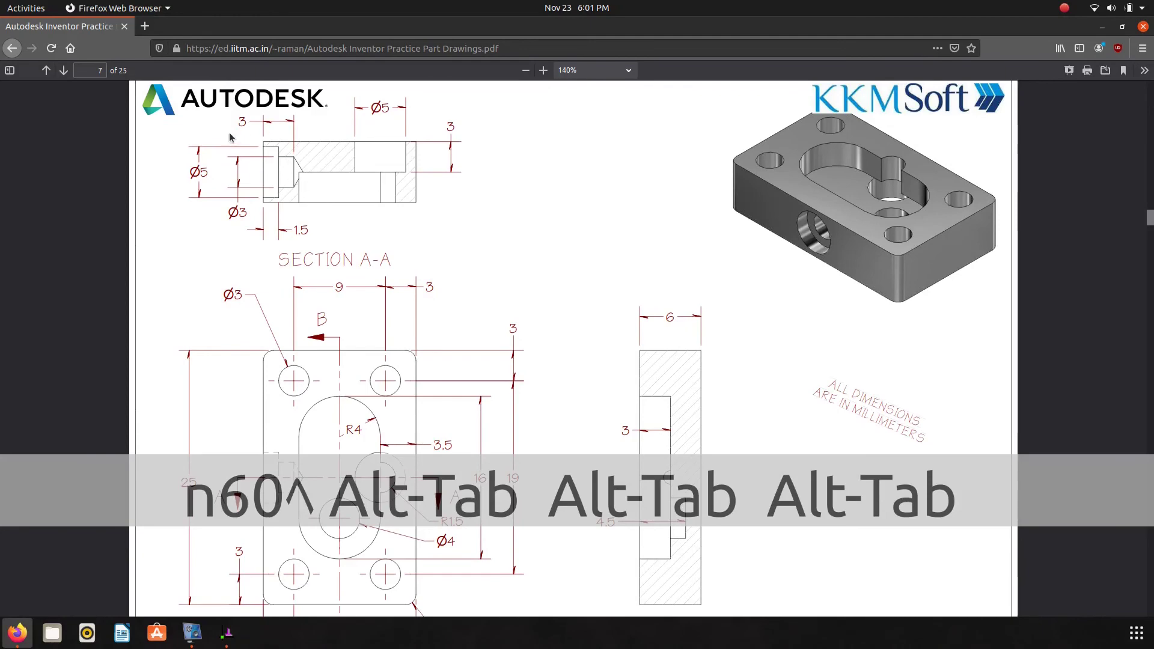
pyautogui.hotkey('alt', 'Tab')
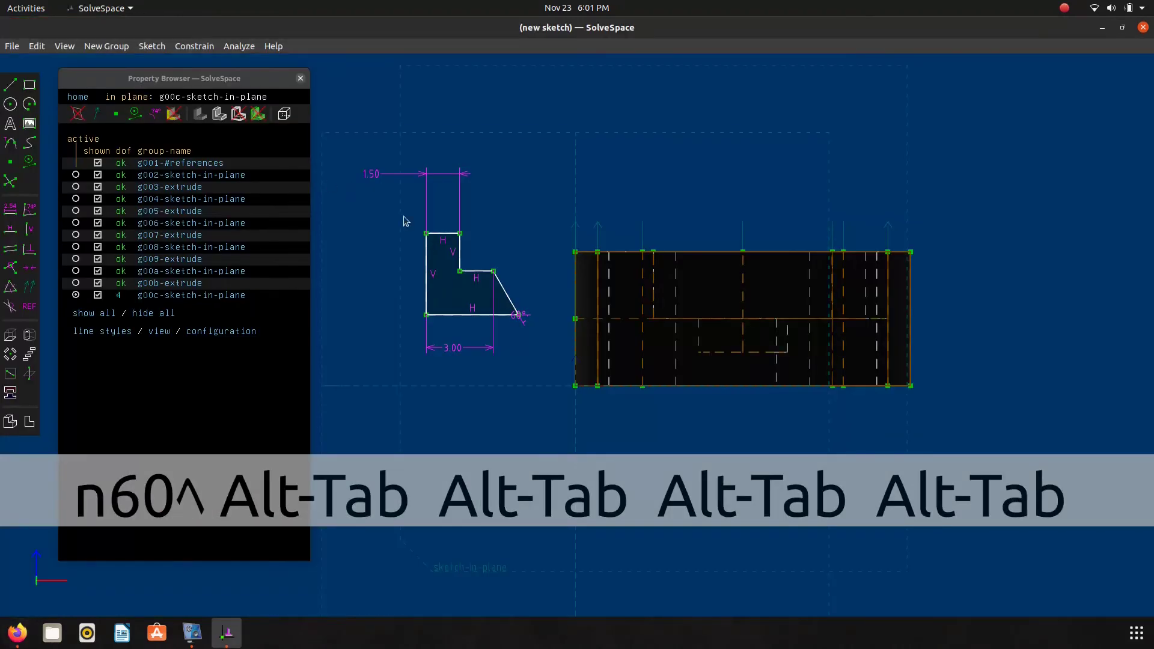
pyautogui.click(427, 277)
pyautogui.press('d')
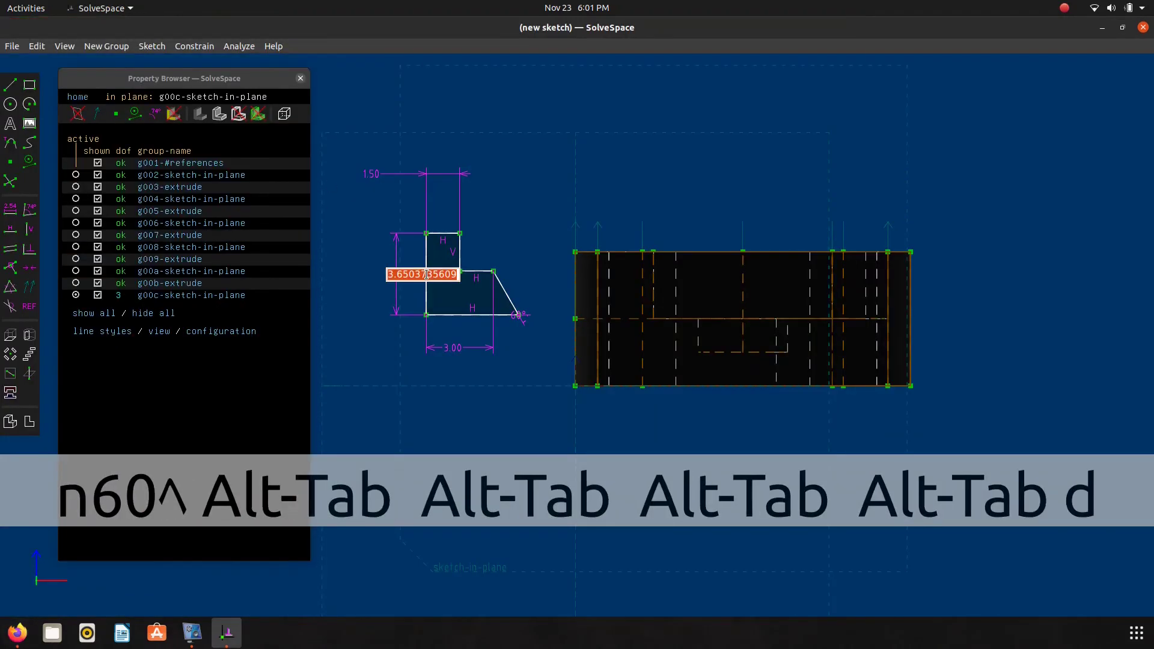
pyautogui.write('2.5')
pyautogui.press('Return')
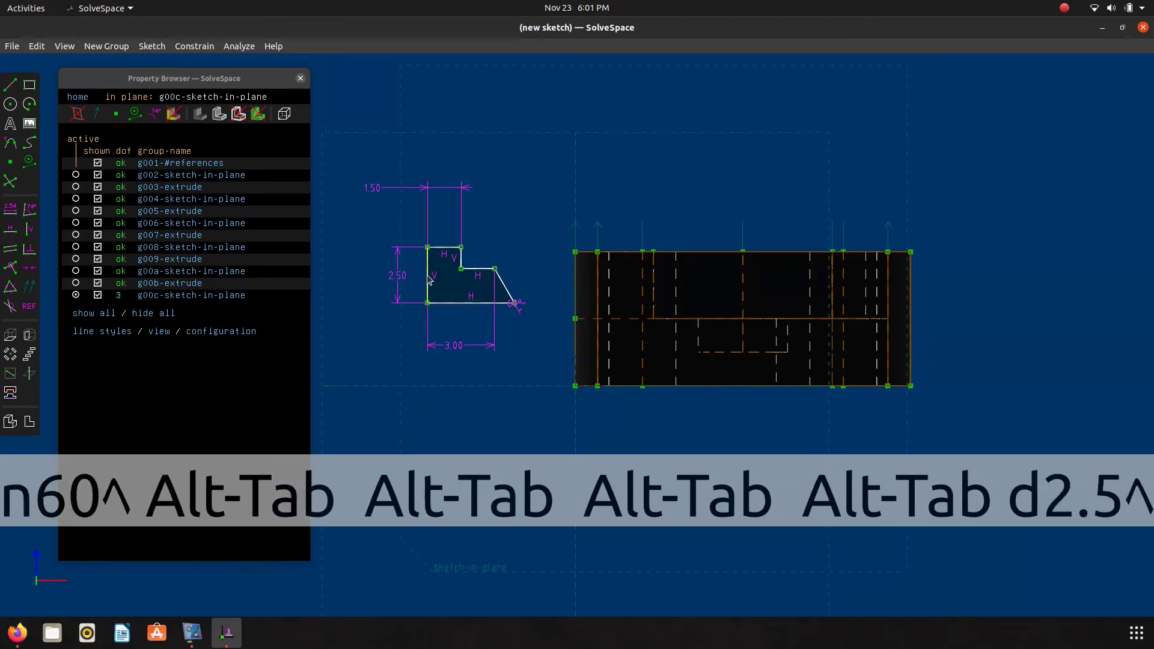
# Step: Check the smaller bore's diameter in section A-A, and set the step's inner corner 1.5 mm from the base line
pyautogui.hotkey('alt', 'Tab')
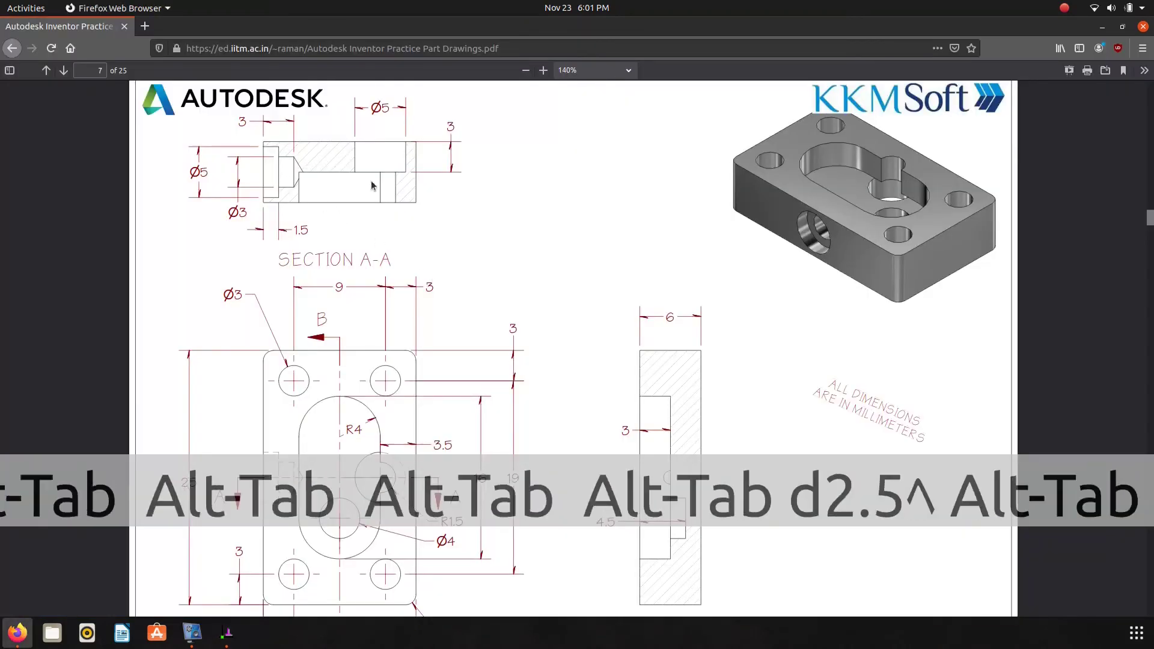
pyautogui.hotkey('alt', 'Tab')
pyautogui.click(461, 269)
pyautogui.click(463, 303)
pyautogui.press('d')
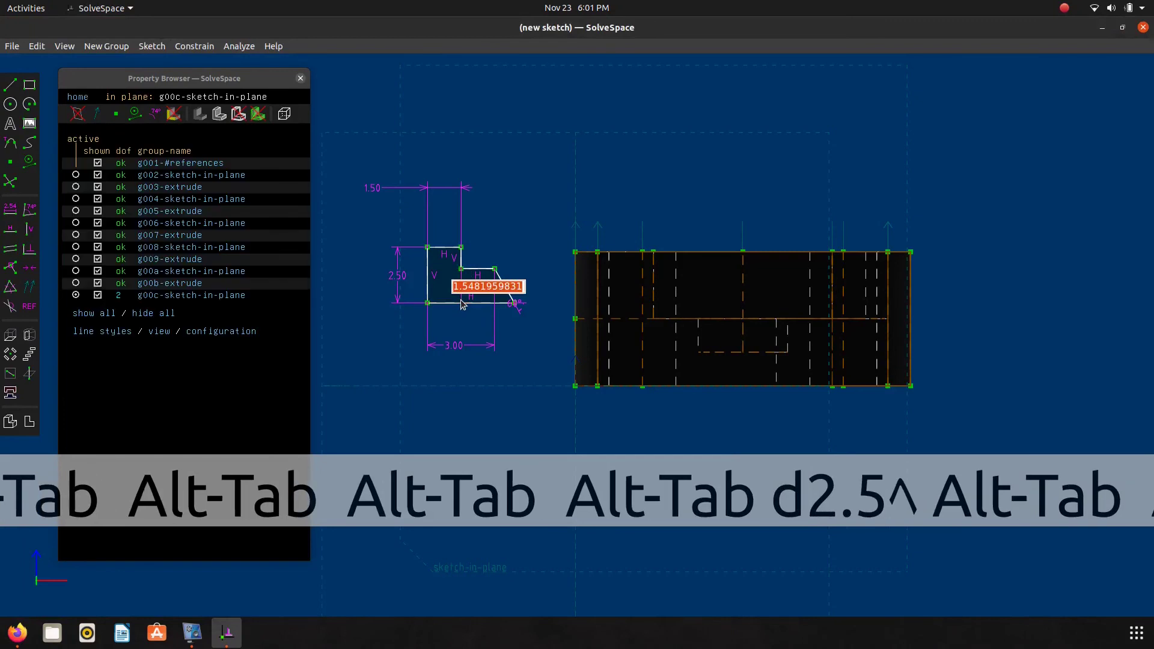
pyautogui.press('Return')
pyautogui.moveTo(463, 287); pyautogui.dragTo(445, 294)
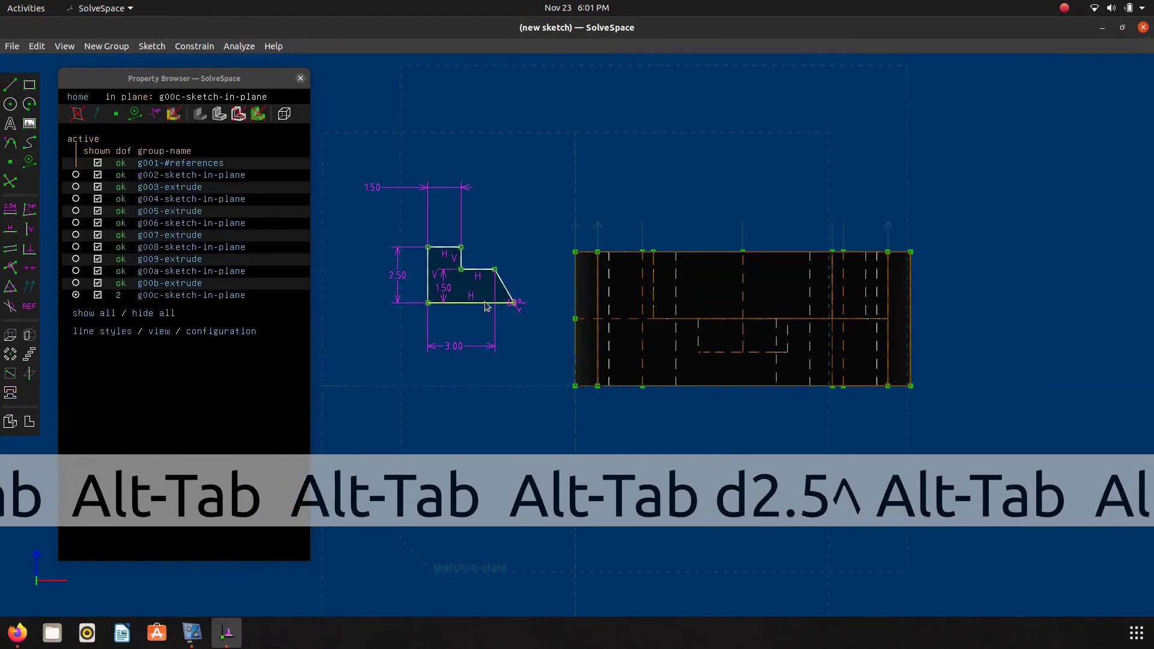
pyautogui.moveTo(449, 334)
pyautogui.mouseDown()
pyautogui.moveTo(408, 337)
pyautogui.moveTo(475, 346)
pyautogui.moveTo(439, 352)
pyautogui.mouseUp()
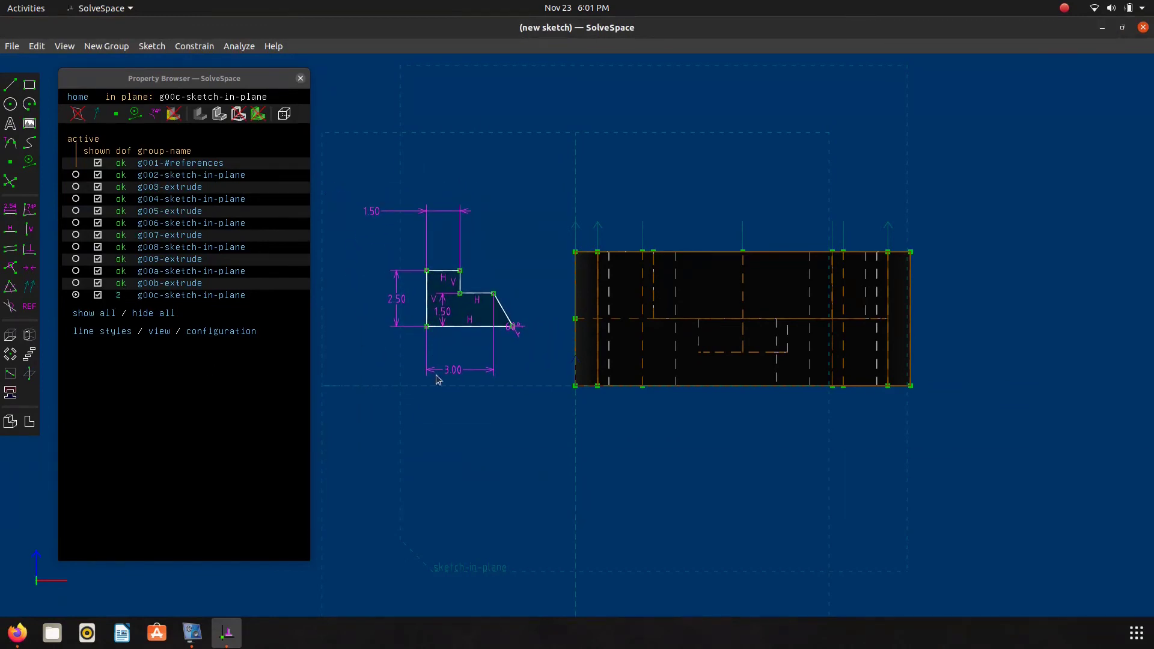
pyautogui.moveTo(427, 327)
pyautogui.mouseDown()
pyautogui.moveTo(457, 335)
pyautogui.moveTo(447, 313)
pyautogui.moveTo(469, 349)
pyautogui.moveTo(459, 325)
pyautogui.moveTo(490, 326)
pyautogui.moveTo(457, 319)
pyautogui.moveTo(451, 275)
pyautogui.mouseUp()
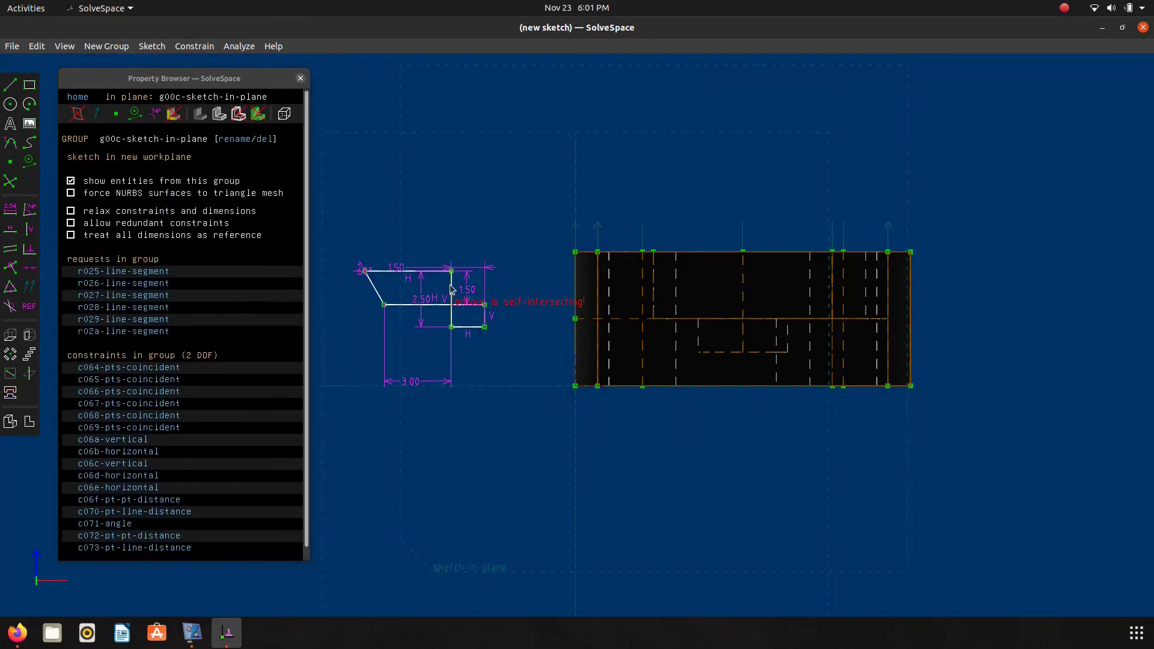
pyautogui.hotkey('ctrl', 'z')
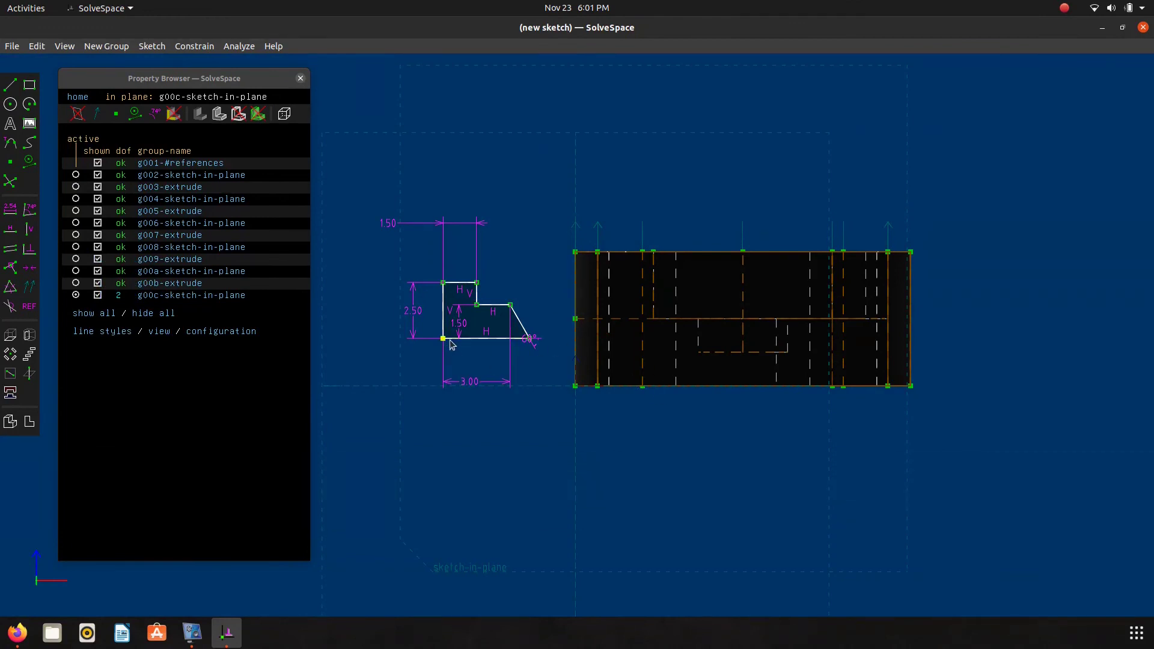
# Step: Make the profile's lower outer corner coincident with the mid-height point on the block's port-side edge
pyautogui.click(444, 340)
pyautogui.click(573, 320)
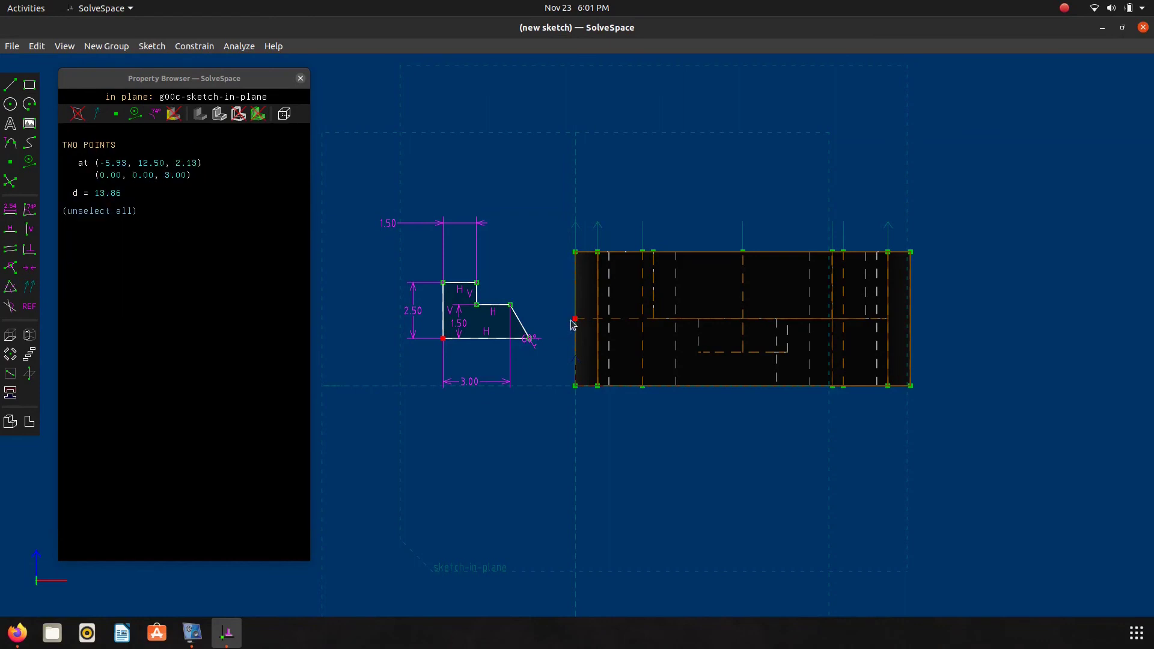
pyautogui.press('o')
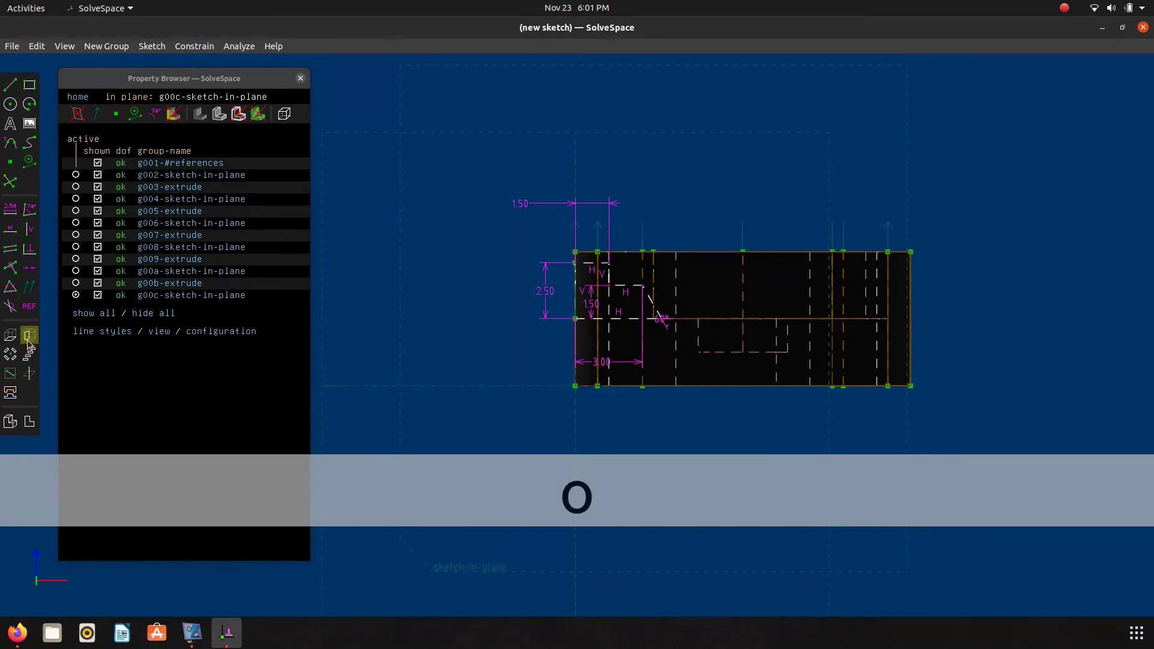
# Step: Lathe the stepped profile around its base line, using the coincident corner point and that line as the axis
pyautogui.click(579, 321)
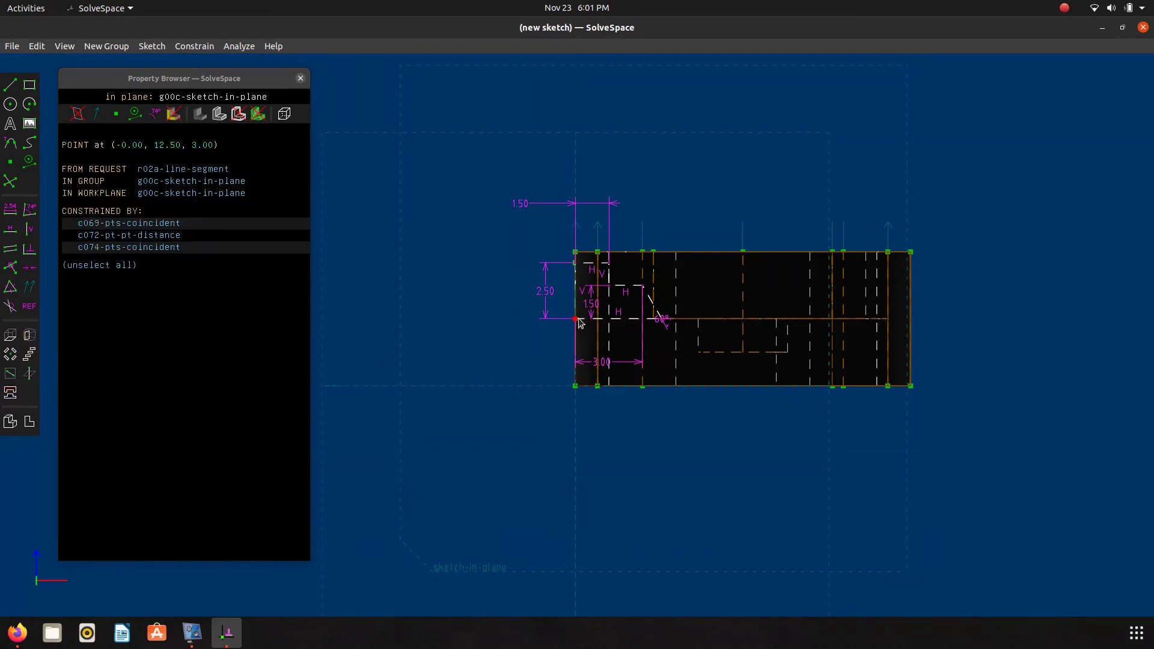
pyautogui.click(587, 322)
pyautogui.moveTo(368, 394); pyautogui.dragTo(429, 412, button='right')
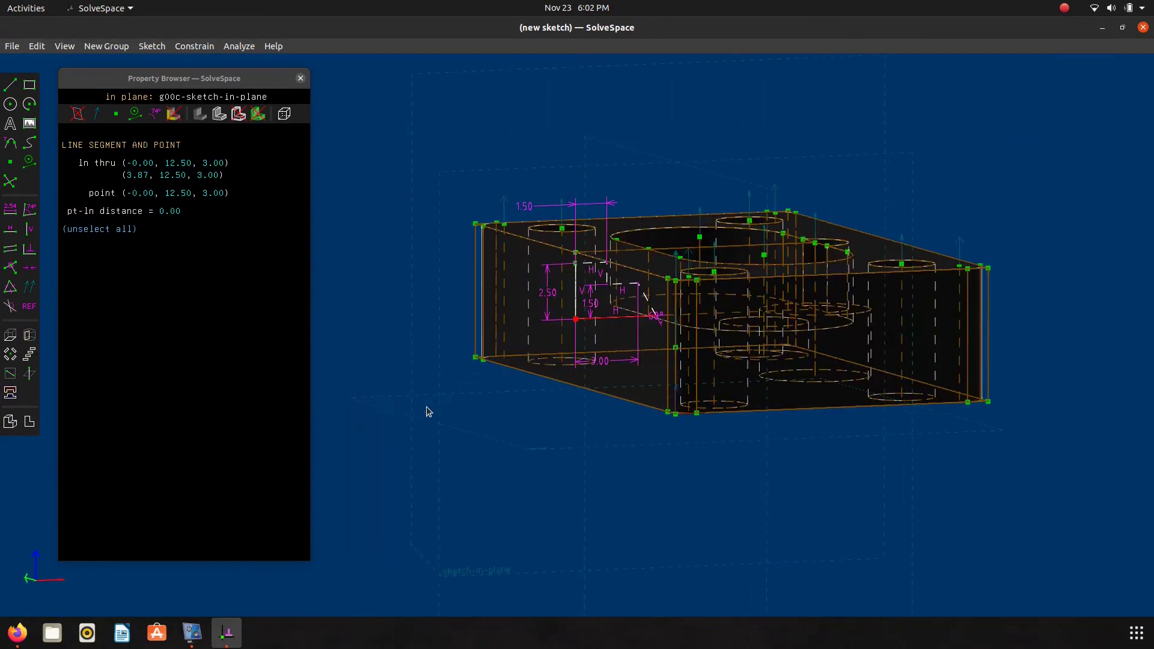
pyautogui.click(29, 335)
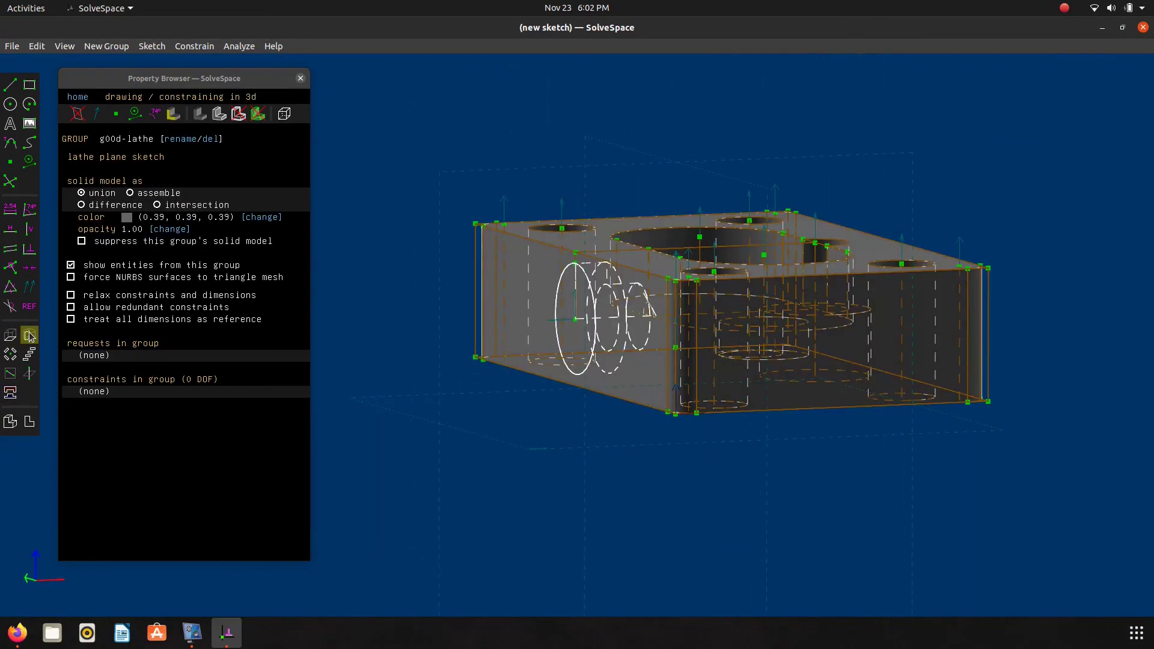
# Step: Set the lathed group's solid model to difference, cutting the stepped port out of the block
pyautogui.click(116, 205)
pyautogui.moveTo(471, 319)
pyautogui.mouseDown(button='right')
pyautogui.moveTo(571, 319)
pyautogui.moveTo(598, 334)
pyautogui.moveTo(482, 309)
pyautogui.moveTo(460, 333)
pyautogui.mouseUp(button='right')
pyautogui.click(288, 114)
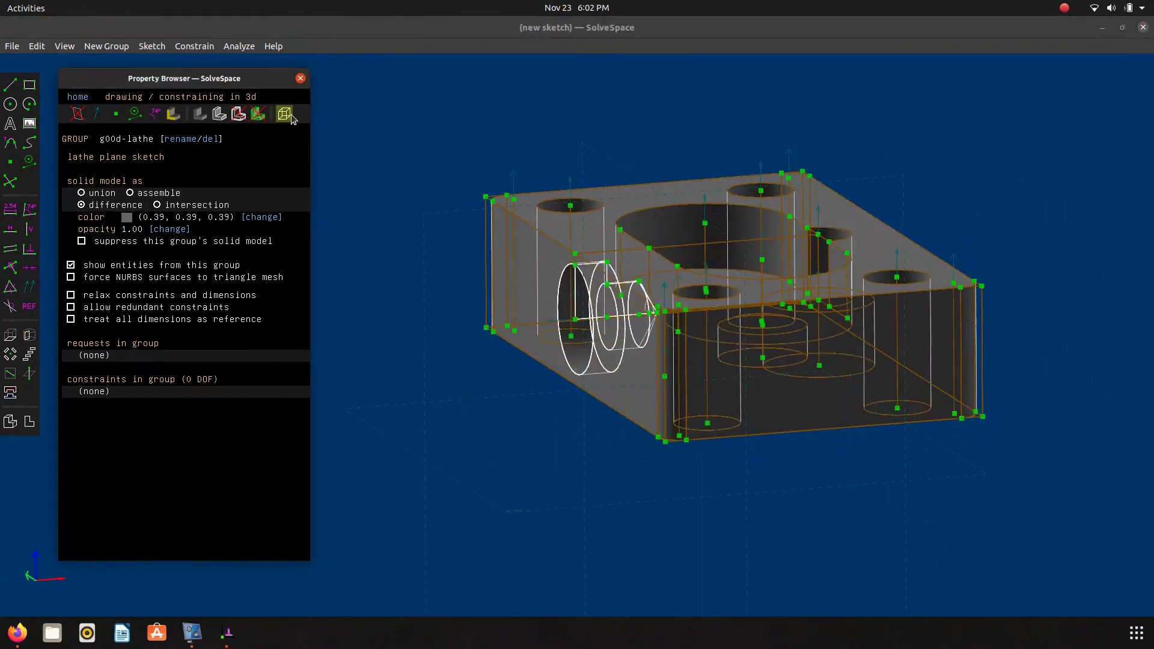
pyautogui.click(288, 115)
pyautogui.moveTo(643, 336)
pyautogui.mouseDown(button='right')
pyautogui.moveTo(659, 338)
pyautogui.moveTo(655, 358)
pyautogui.moveTo(674, 316)
pyautogui.moveTo(722, 322)
pyautogui.moveTo(724, 348)
pyautogui.mouseUp(button='right')
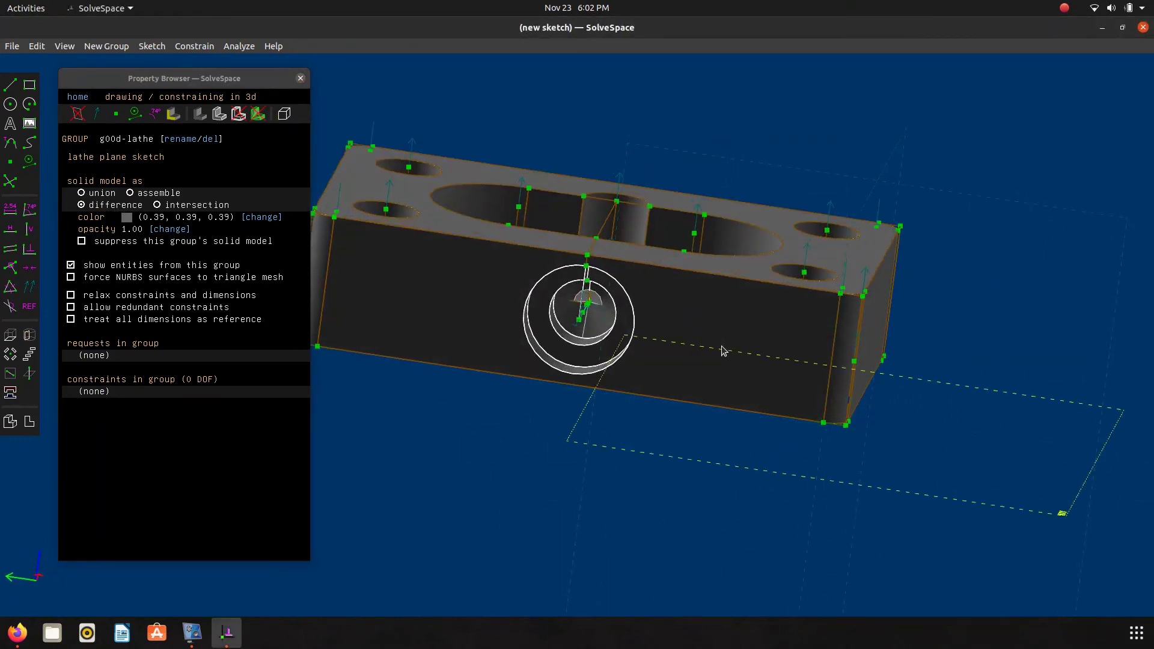
# Step: Compare the modelled pump body with the gear pump drawing's section, plan and pictorial views in Firefox, and return to SolveSpace
pyautogui.hotkey('alt', 'Tab')
pyautogui.scroll(-4, 523, 330)
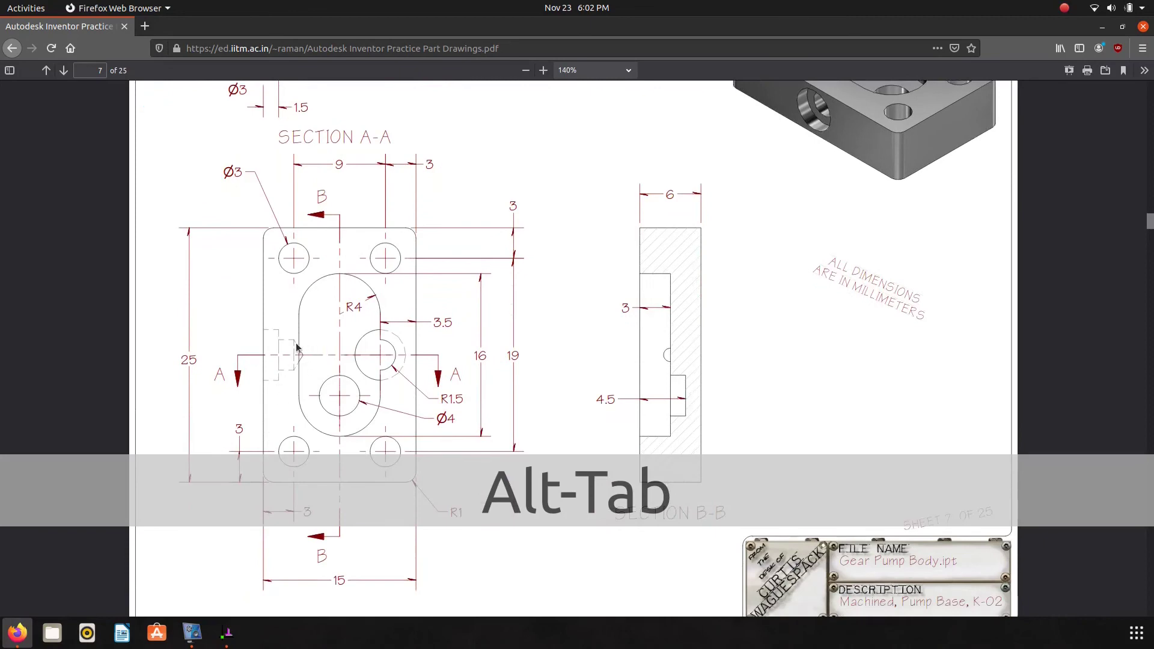
pyautogui.hotkey('alt', 'Tab')
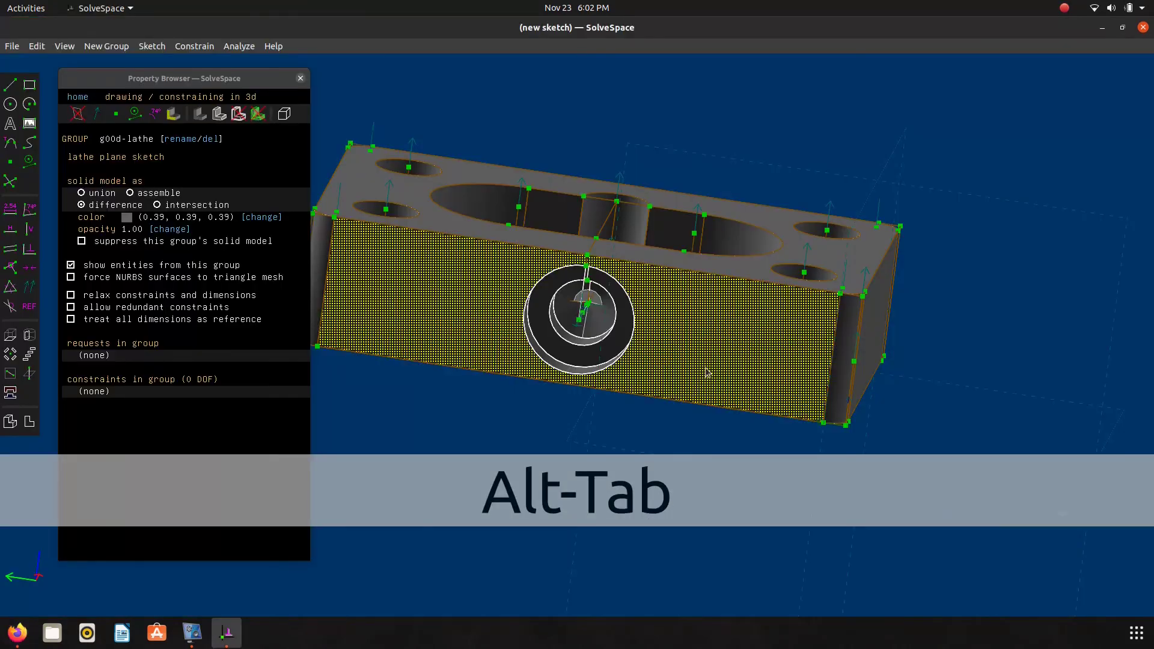
pyautogui.hotkey('alt', 'Tab')
pyautogui.scroll(-4, 615, 410)
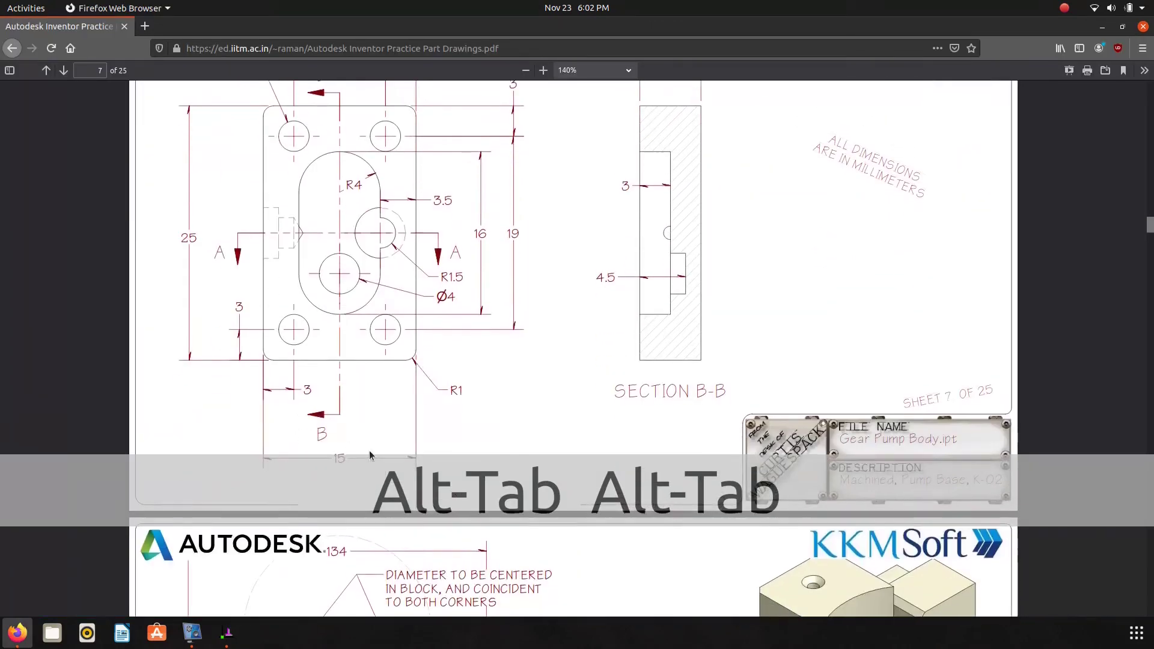
pyautogui.scroll(2, 369, 449)
pyautogui.scroll(1, 369, 449)
pyautogui.scroll(8, 370, 455)
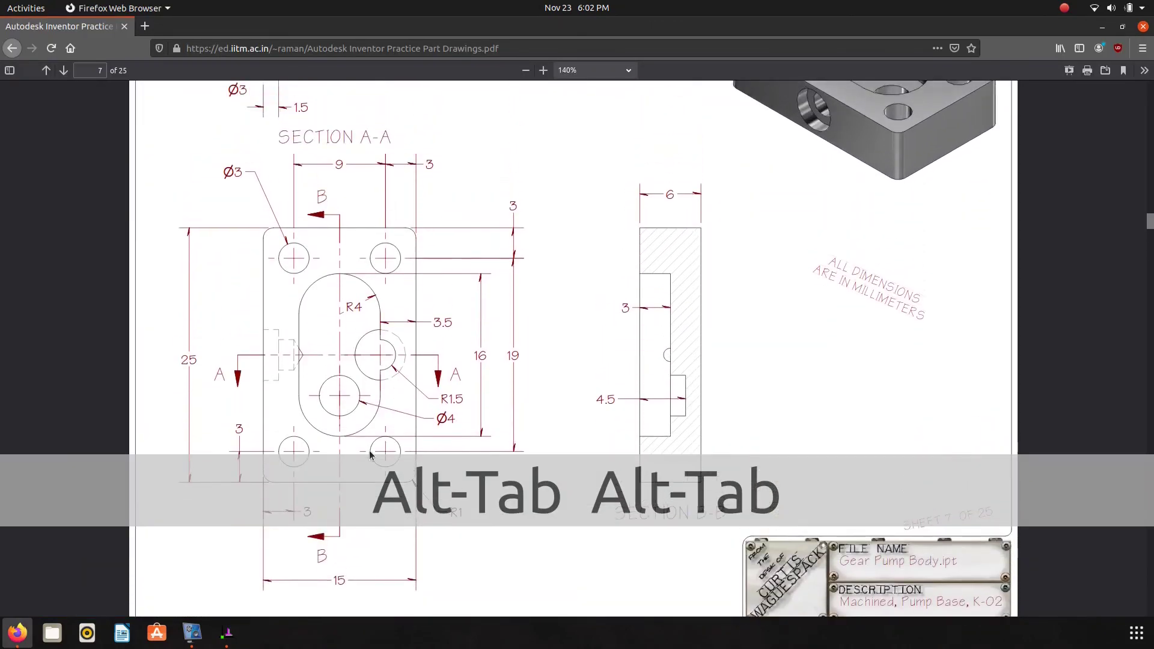
pyautogui.scroll(-3, 370, 455)
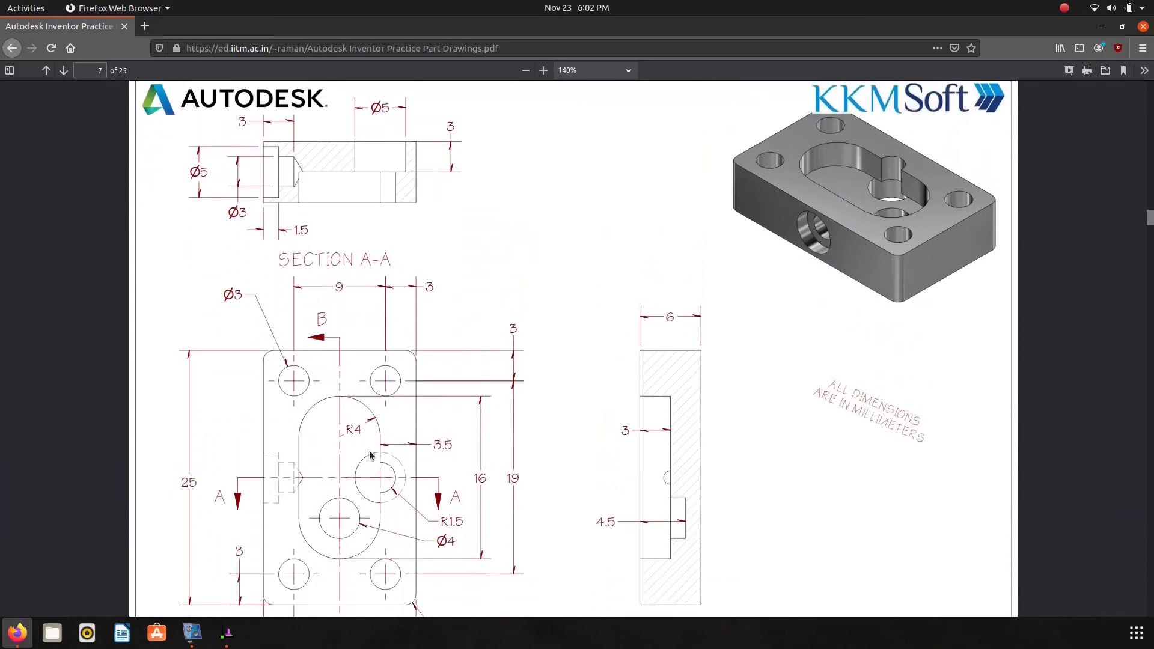
pyautogui.hotkey('alt', 'Tab')
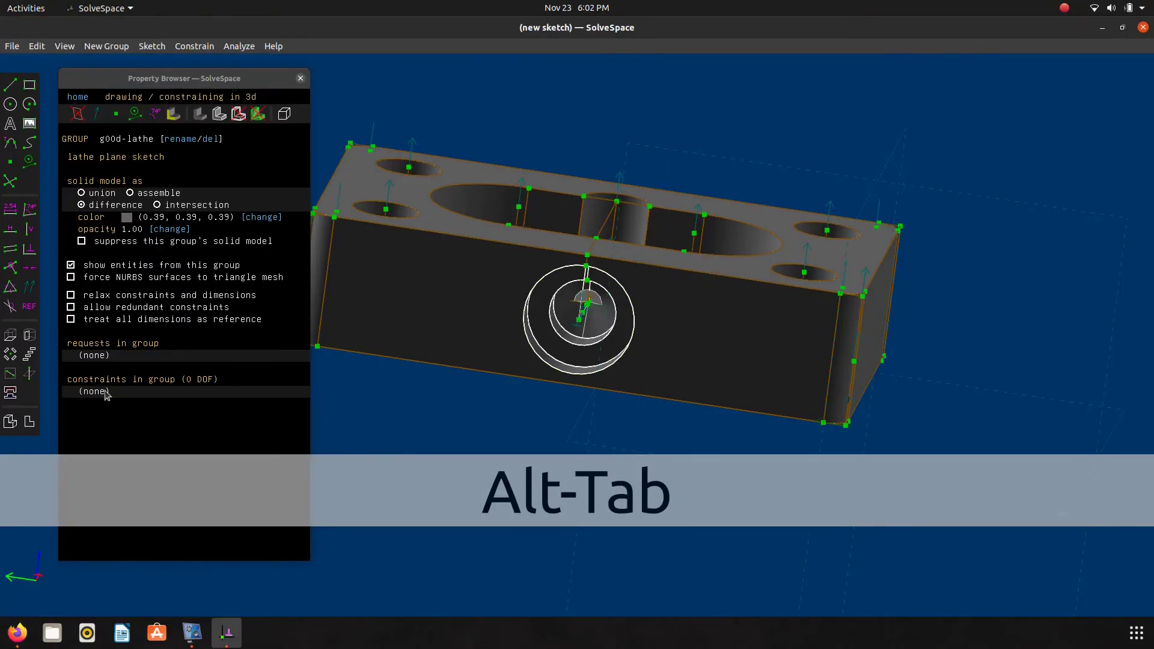
pyautogui.moveTo(498, 337); pyautogui.dragTo(580, 366, button='middle')
pyautogui.hotkey('alt', 'Tab')
pyautogui.hotkey('alt', 'Tab')
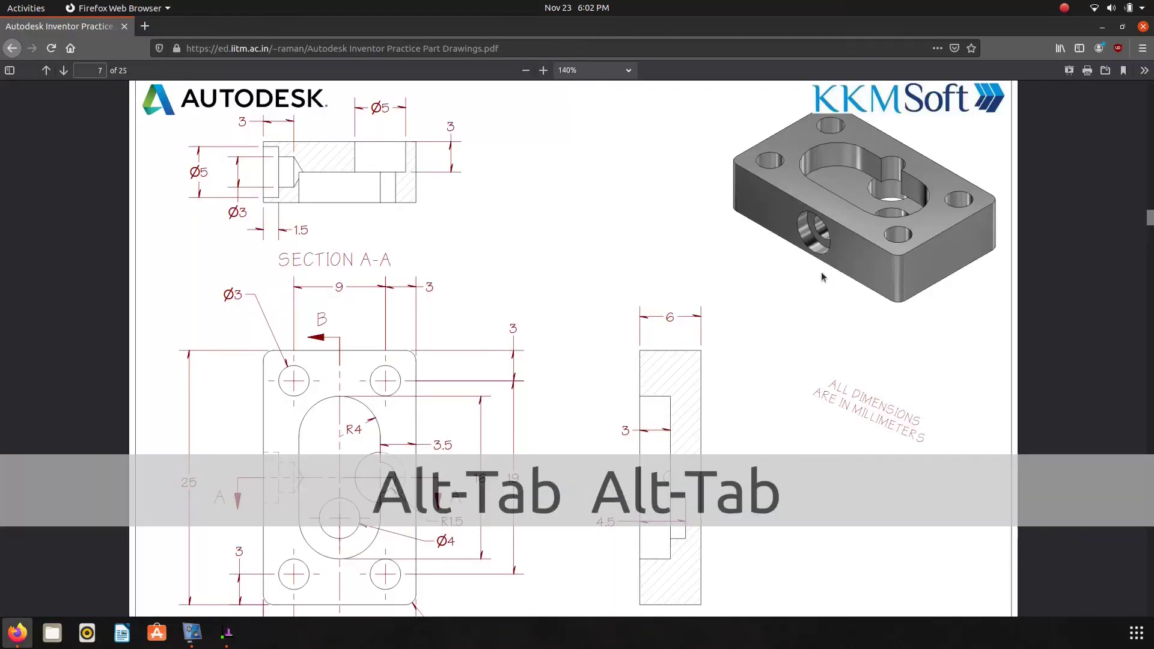
# Step: Orient the pump body to the nearest isometric view, matching the drawing's pictorial view
pyautogui.click(10, 422)
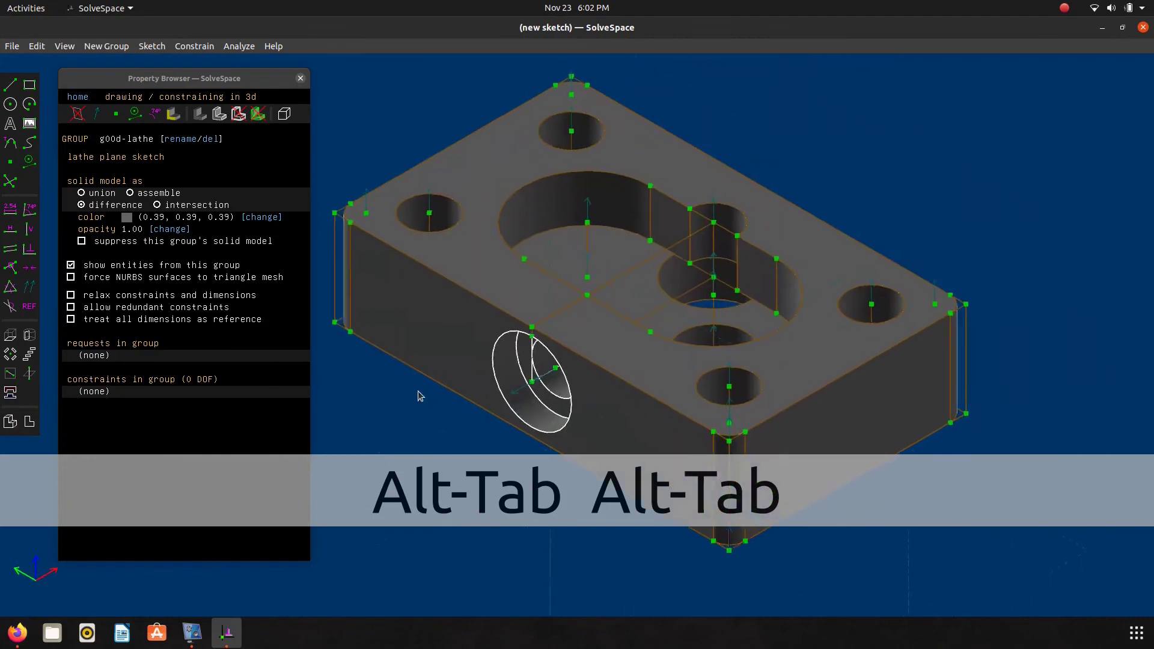
pyautogui.press('Tab')
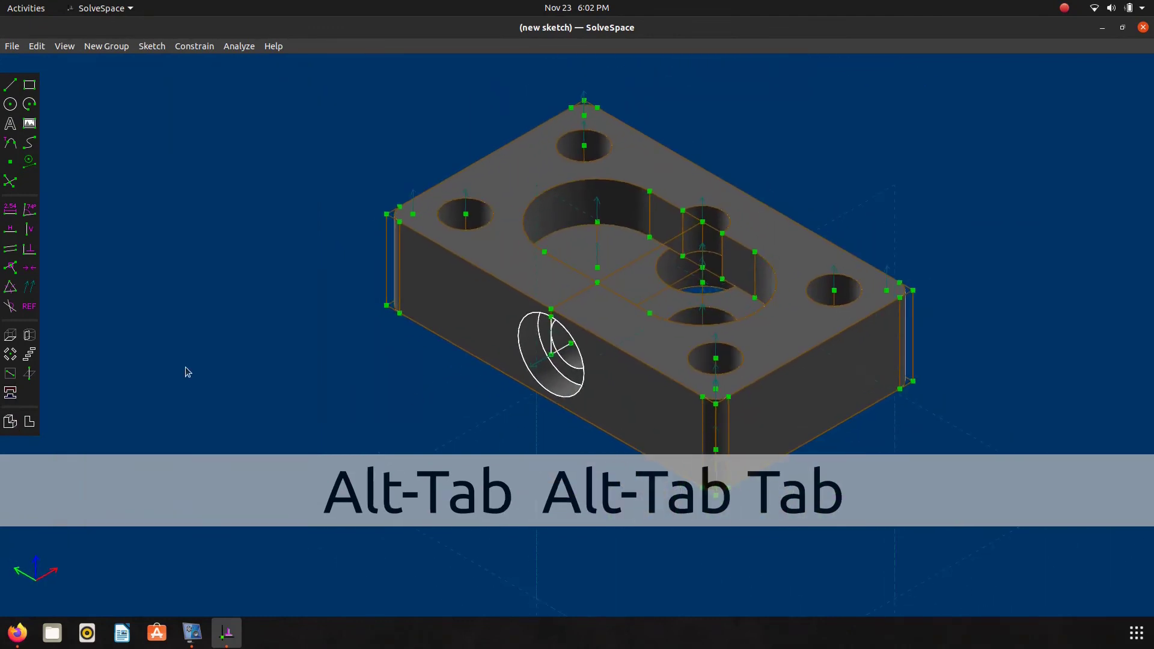
pyautogui.moveTo(288, 351); pyautogui.dragTo(169, 358, button='right')
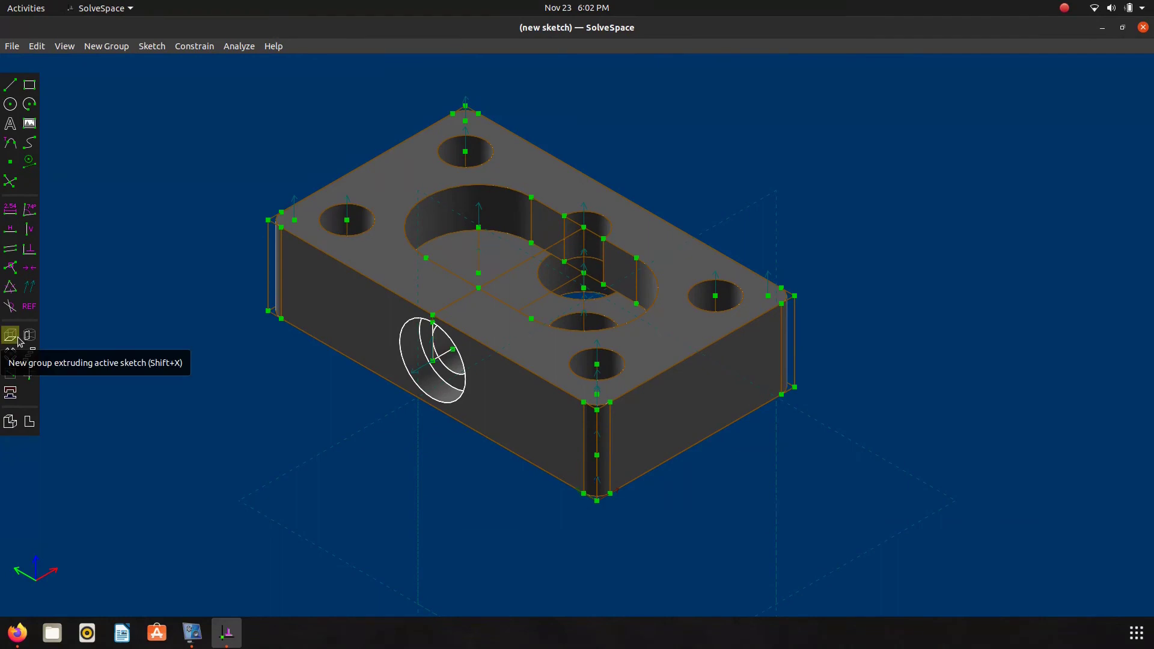
pyautogui.press('Tab')
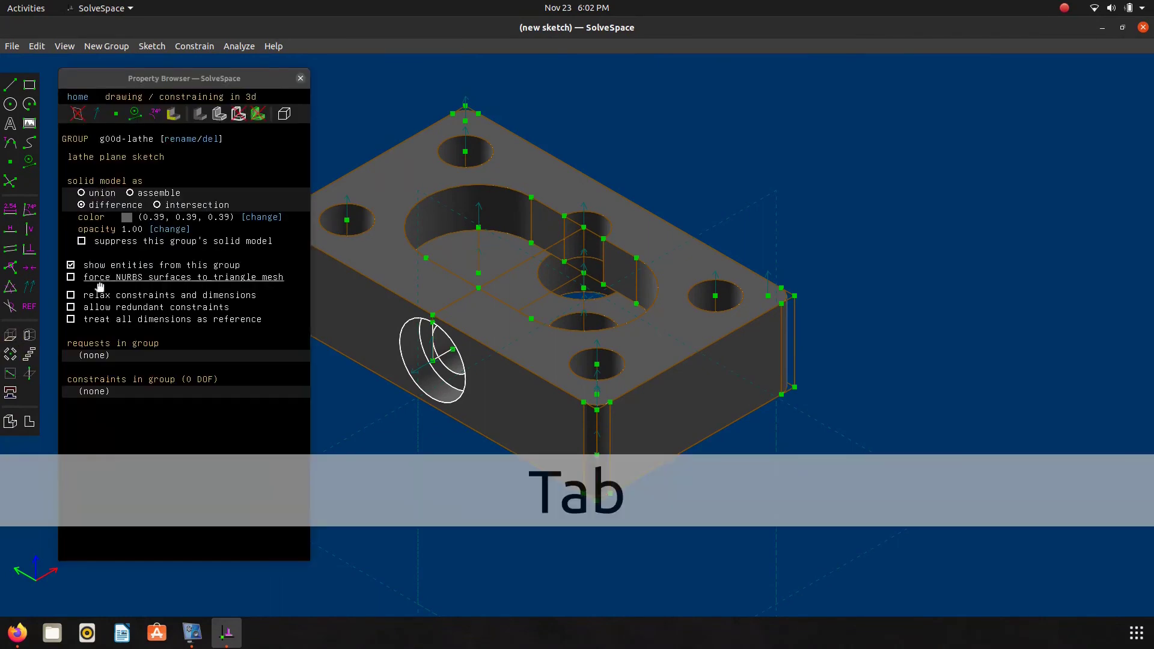
# Step: Hide all groups' sketch entities and close the Property Browser, leaving only the finished solid in view
pyautogui.click(75, 98)
pyautogui.click(154, 325)
pyautogui.click(301, 80)
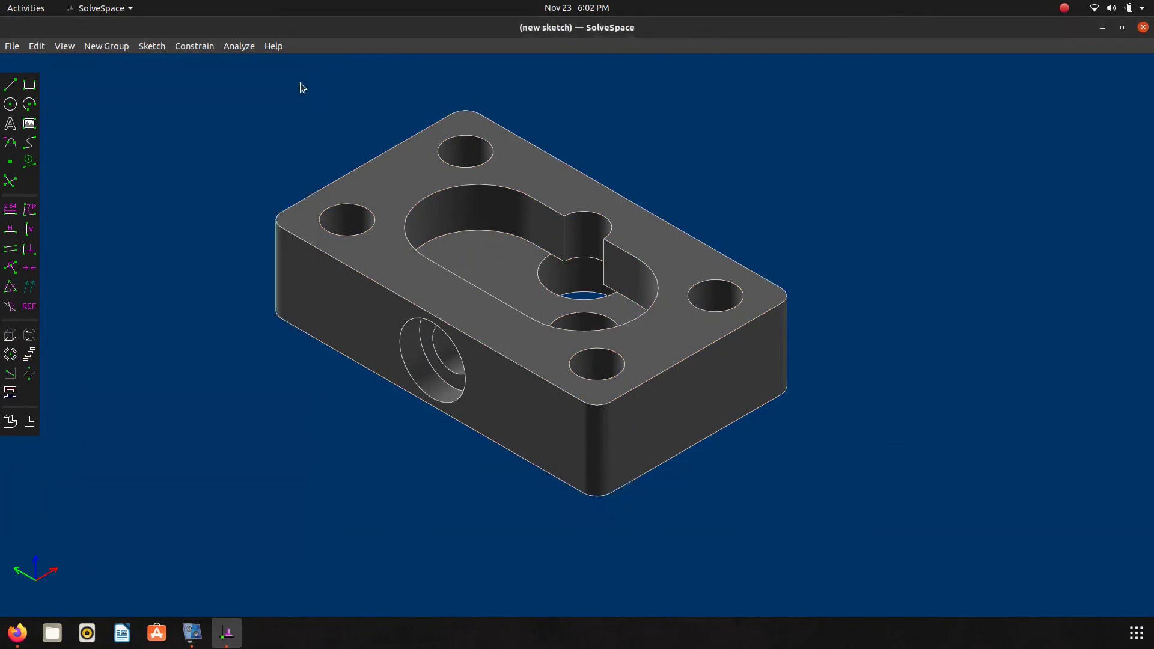
pyautogui.moveTo(238, 301); pyautogui.dragTo(268, 333, button='right')
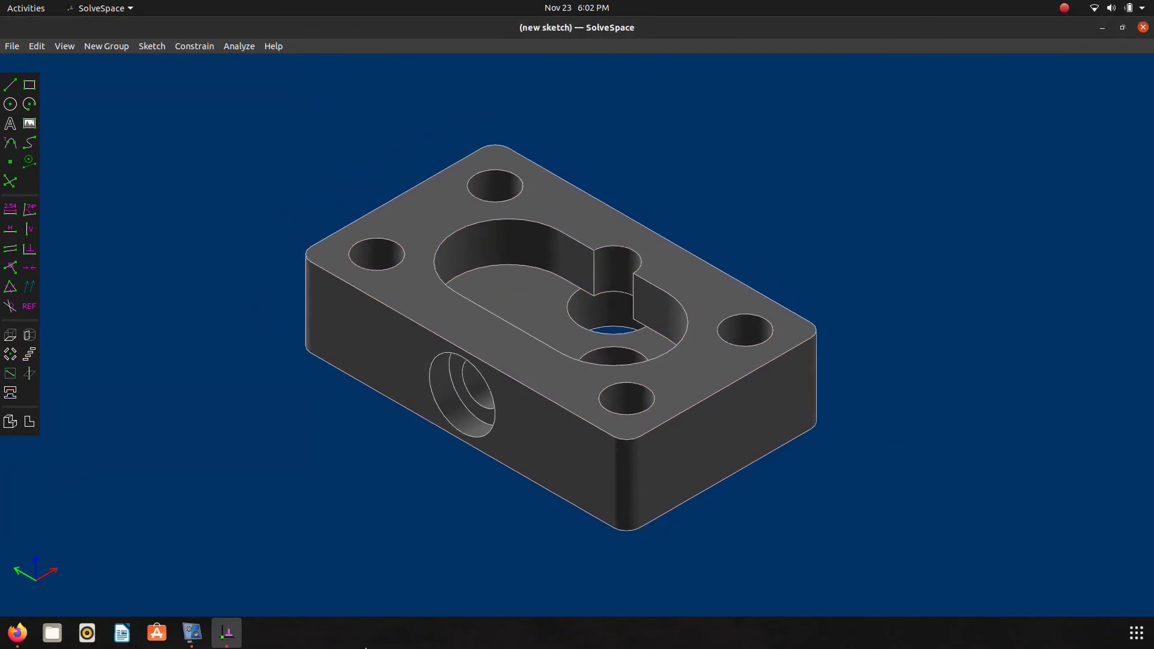